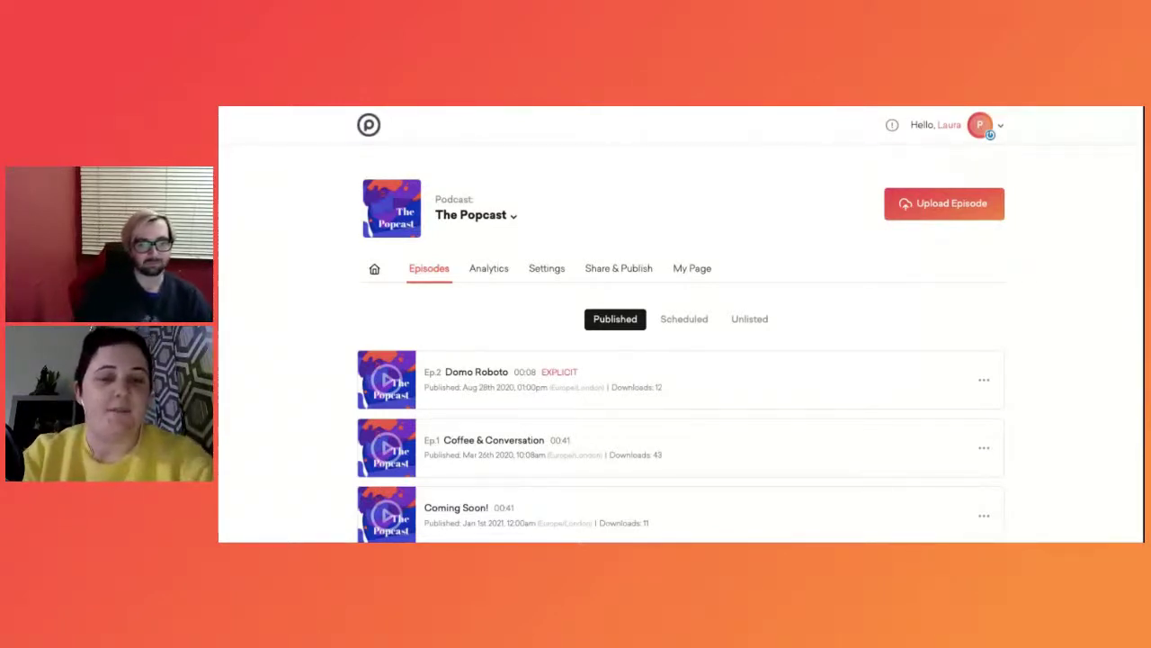
Step: View The Popcast's home dashboard, examining the episode and download statistics and the support resource cards
click(367, 275)
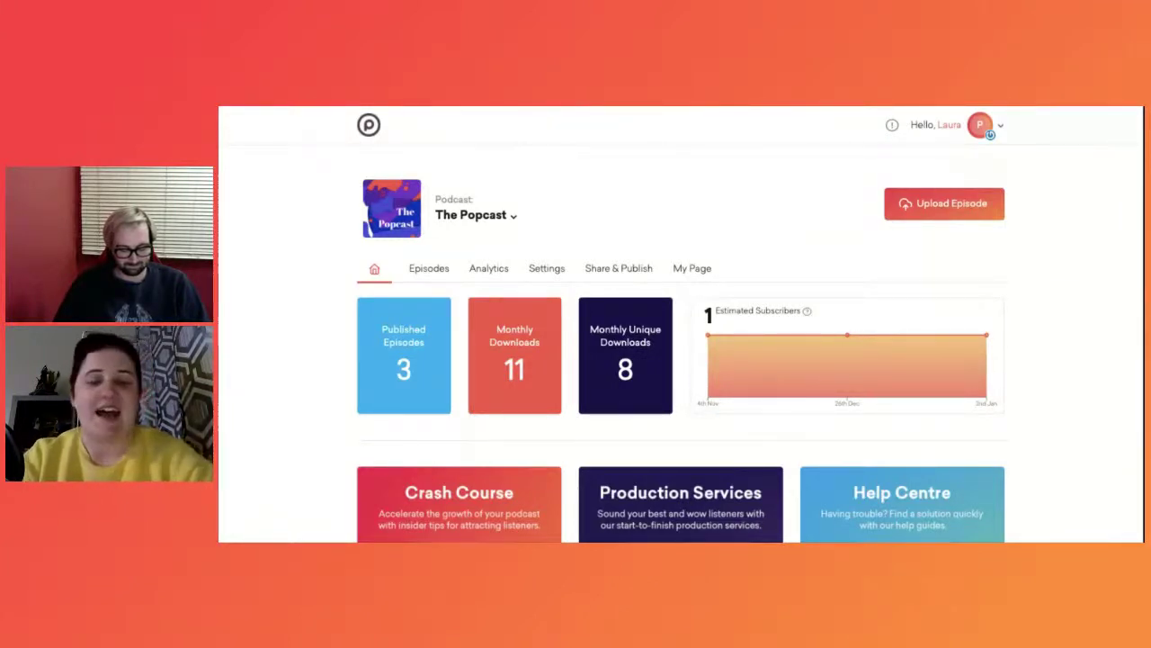
scroll(681, 324, down, 5)
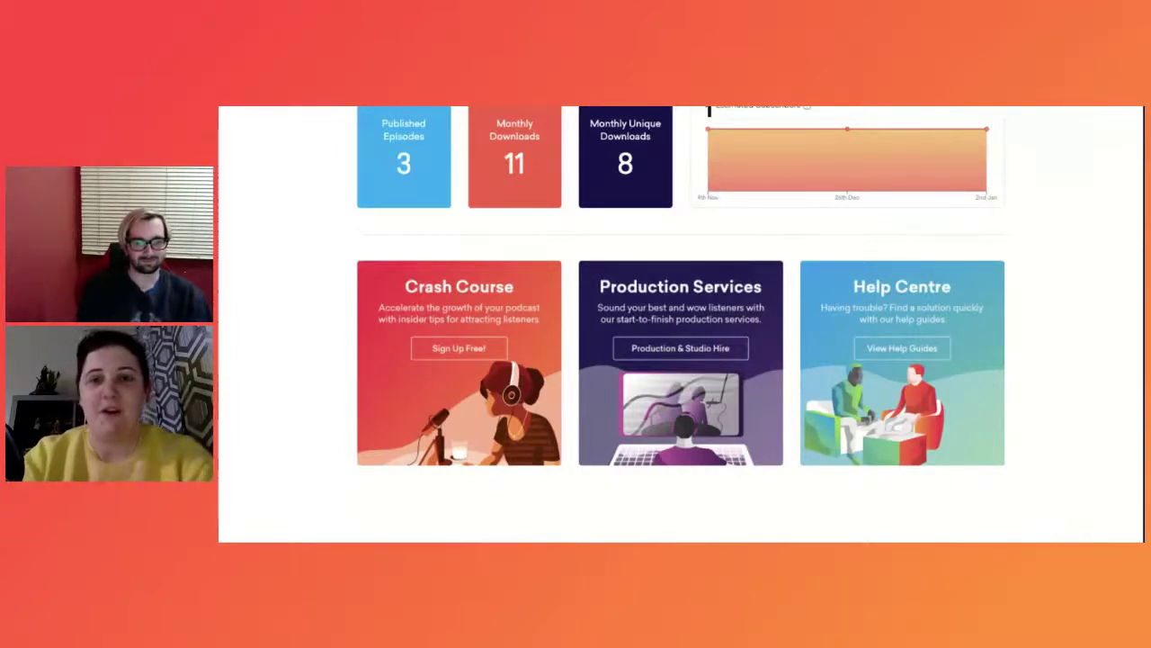
scroll(437, 261, up, 3)
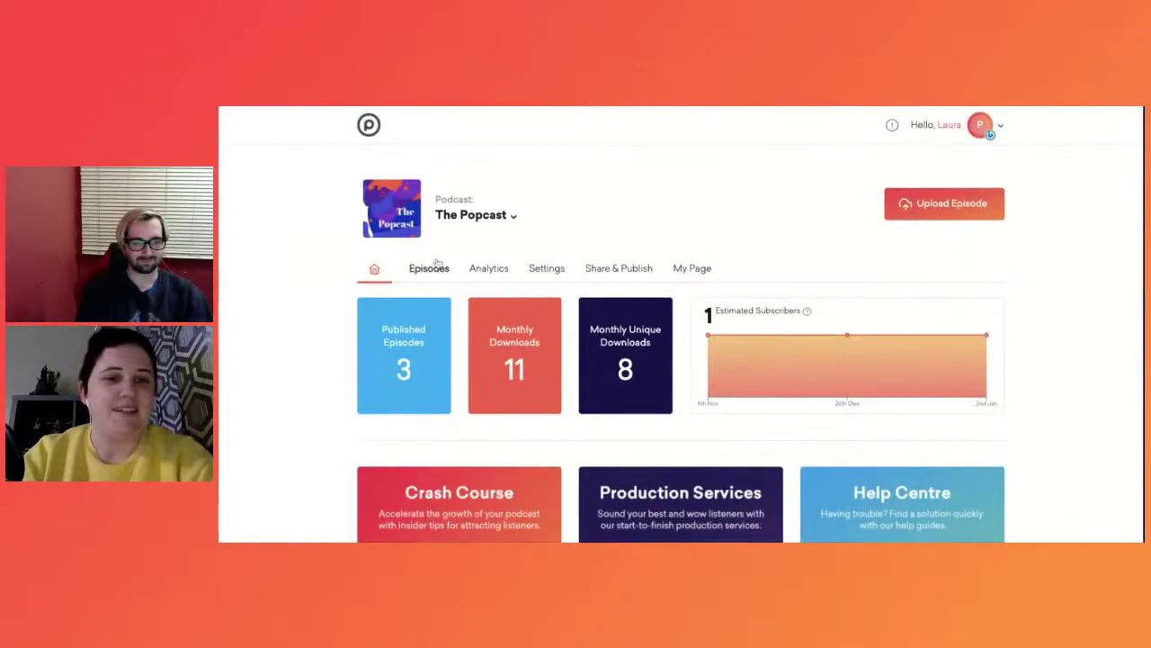
Step: Show the list of The Popcast's published episodes
click(437, 264)
scroll(734, 153, down, 1)
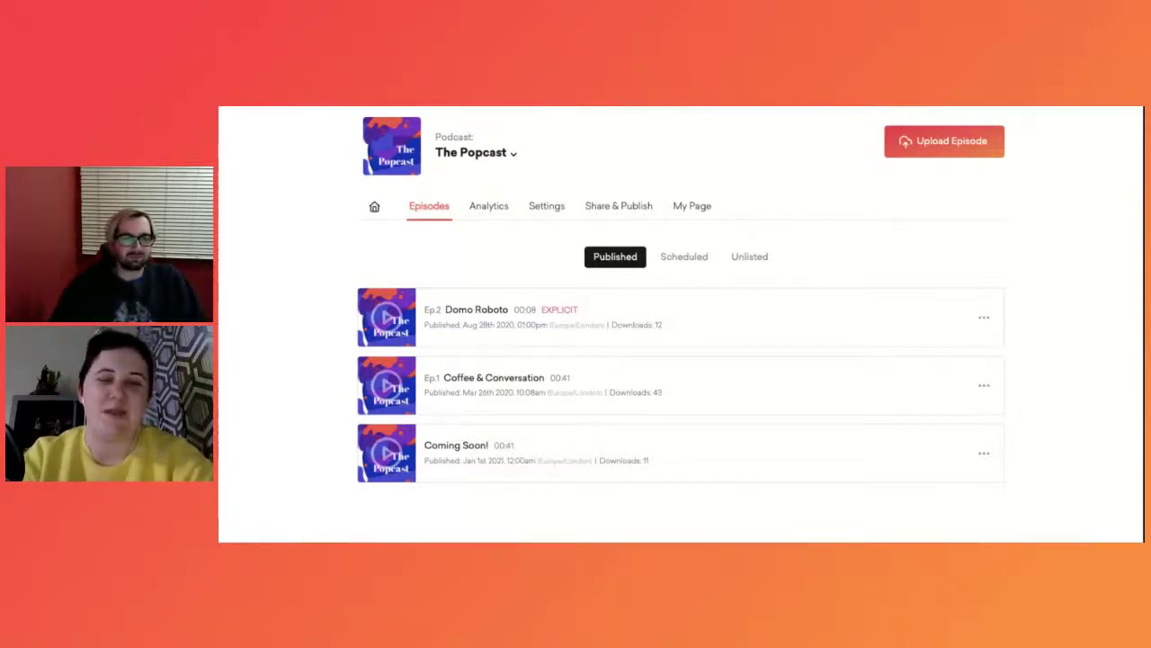
scroll(681, 324, down, 1)
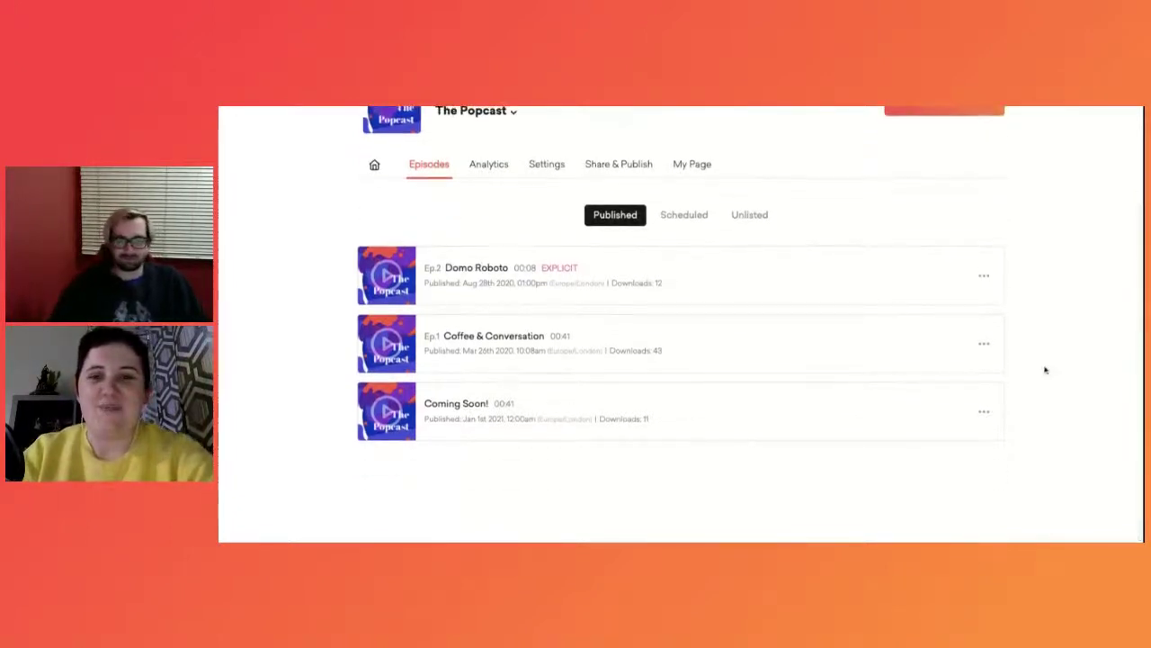
Step: Open the Domo Roboto episode for editing and set its episode type to Trailer
click(985, 277)
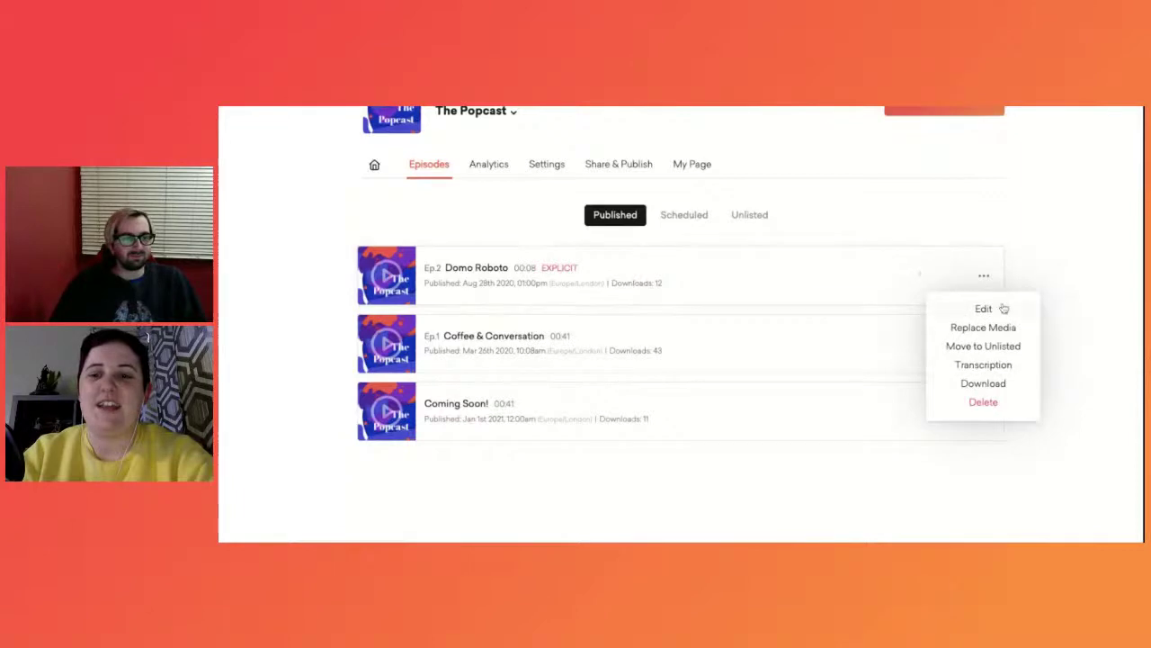
click(1004, 307)
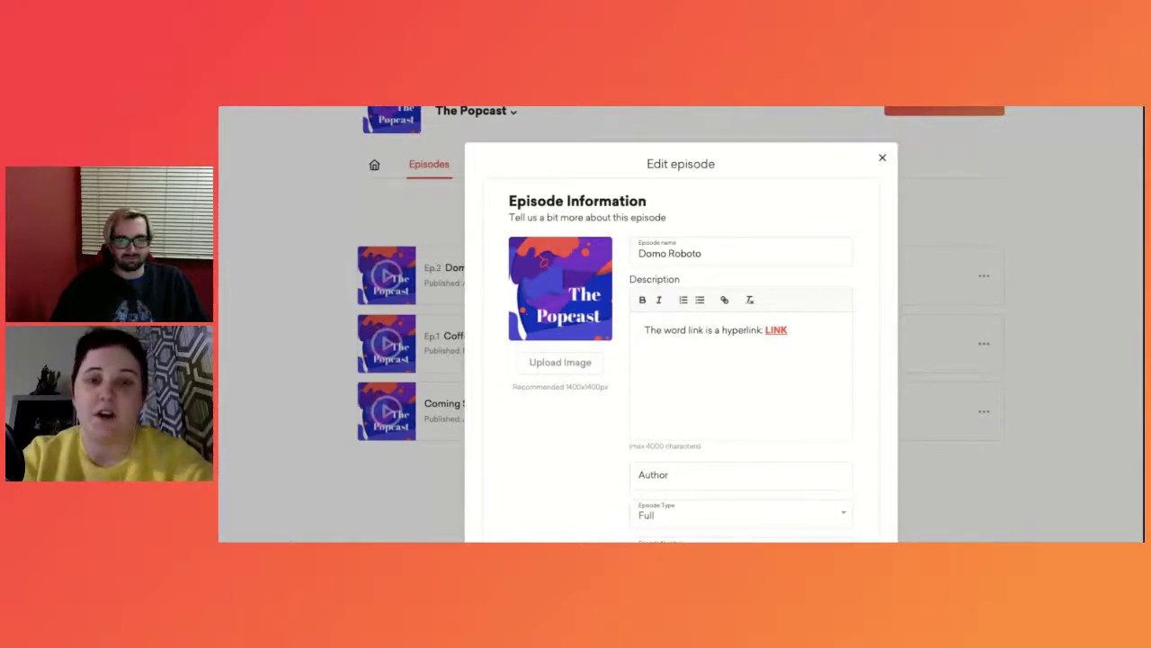
scroll(684, 225, down, 4)
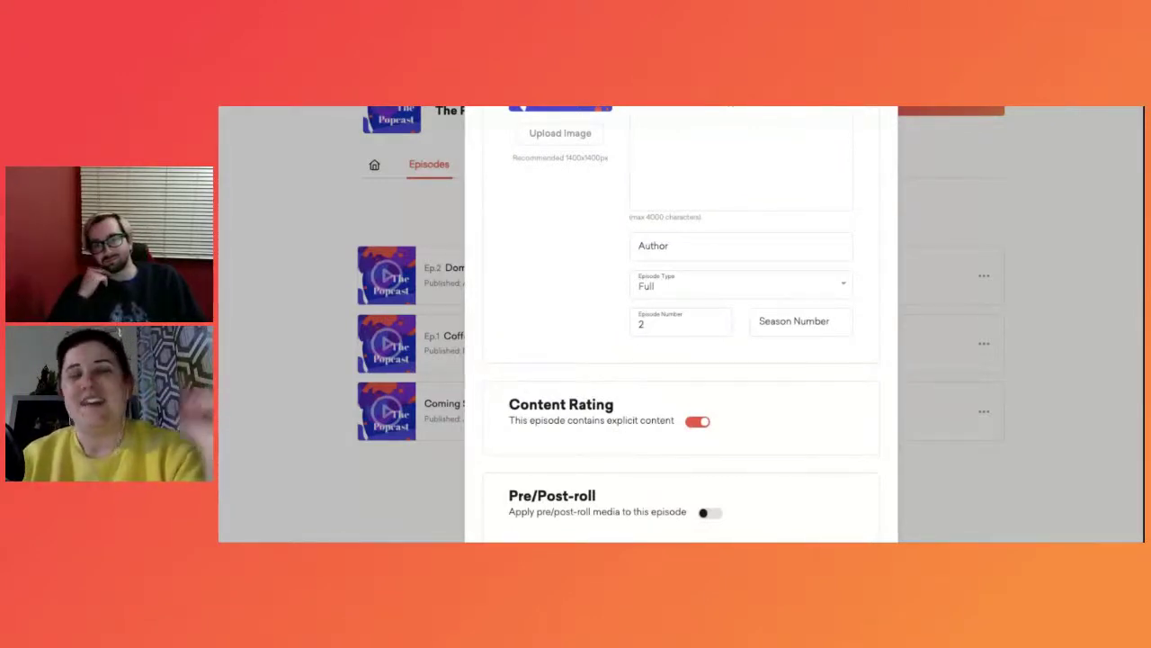
click(756, 288)
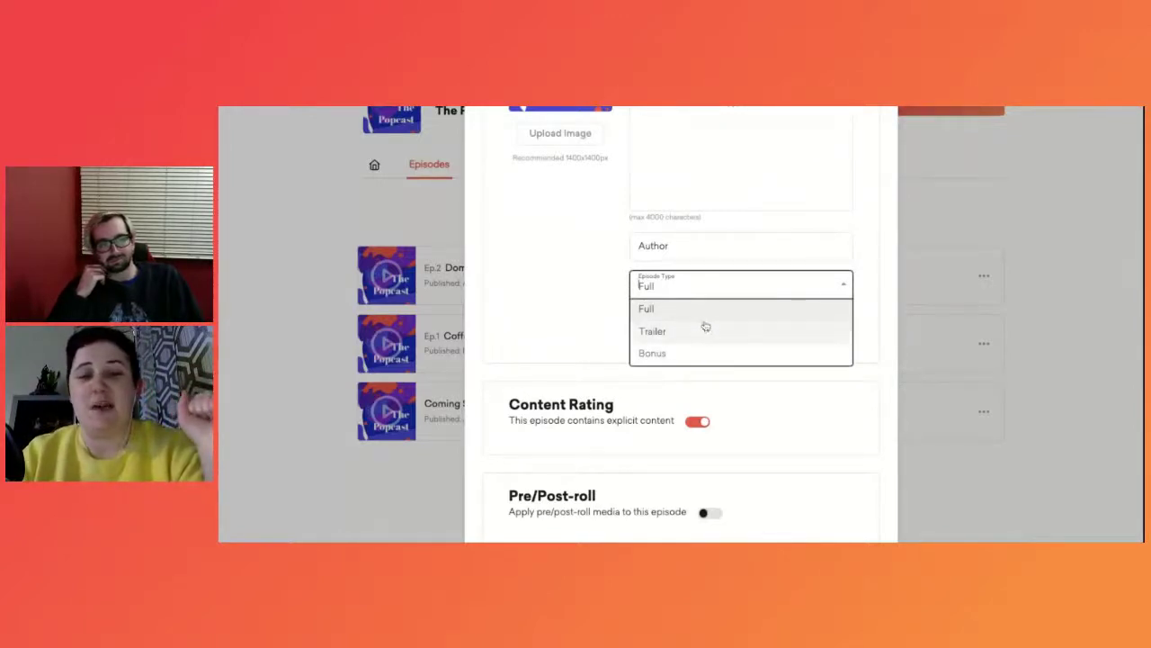
click(673, 333)
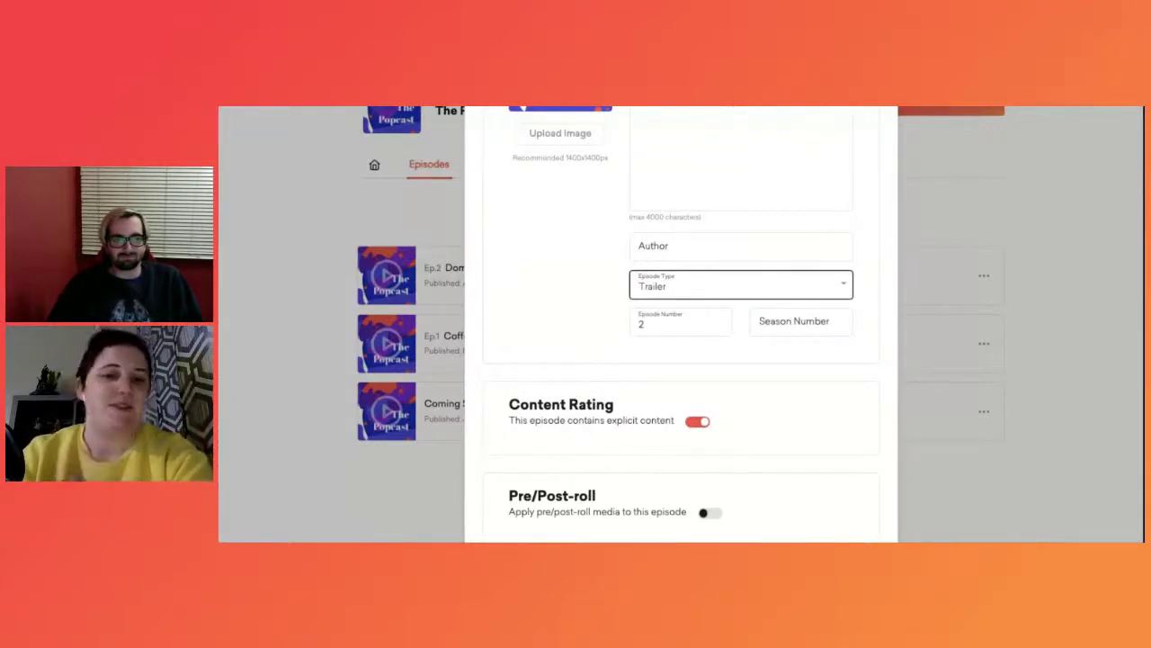
Step: Review the episode's content rating, pre/post-roll and published date settings, and close the editor without updating the episode
scroll(746, 348, down, 1)
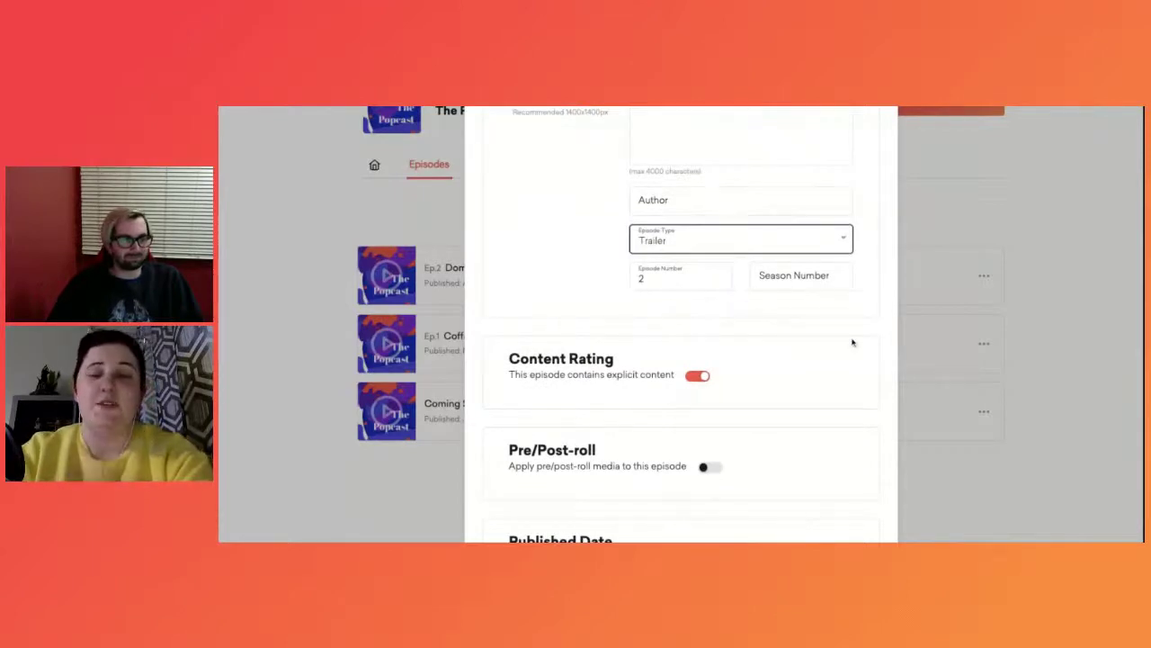
scroll(853, 342, down, 1)
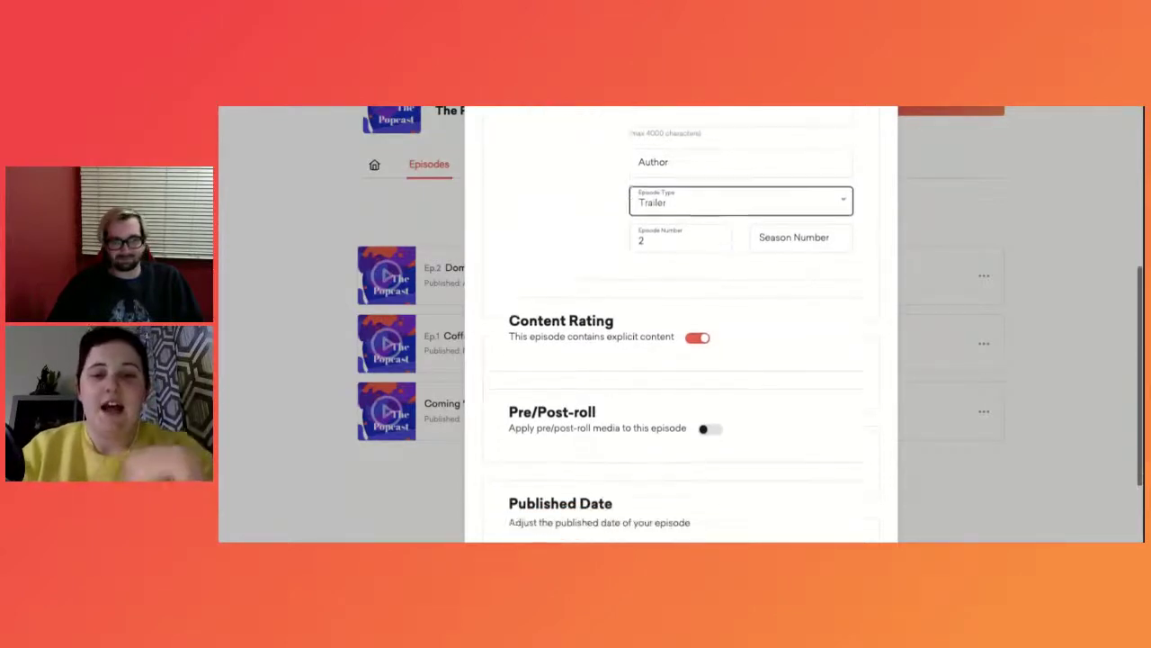
scroll(677, 289, down, 1)
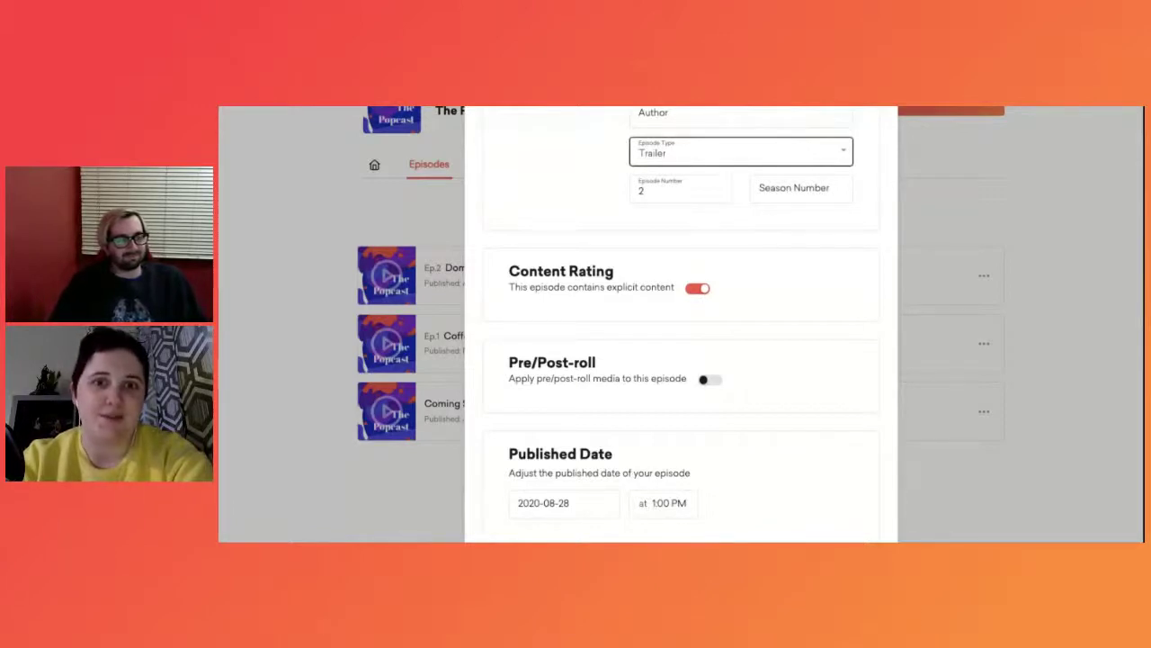
scroll(681, 324, down, 2)
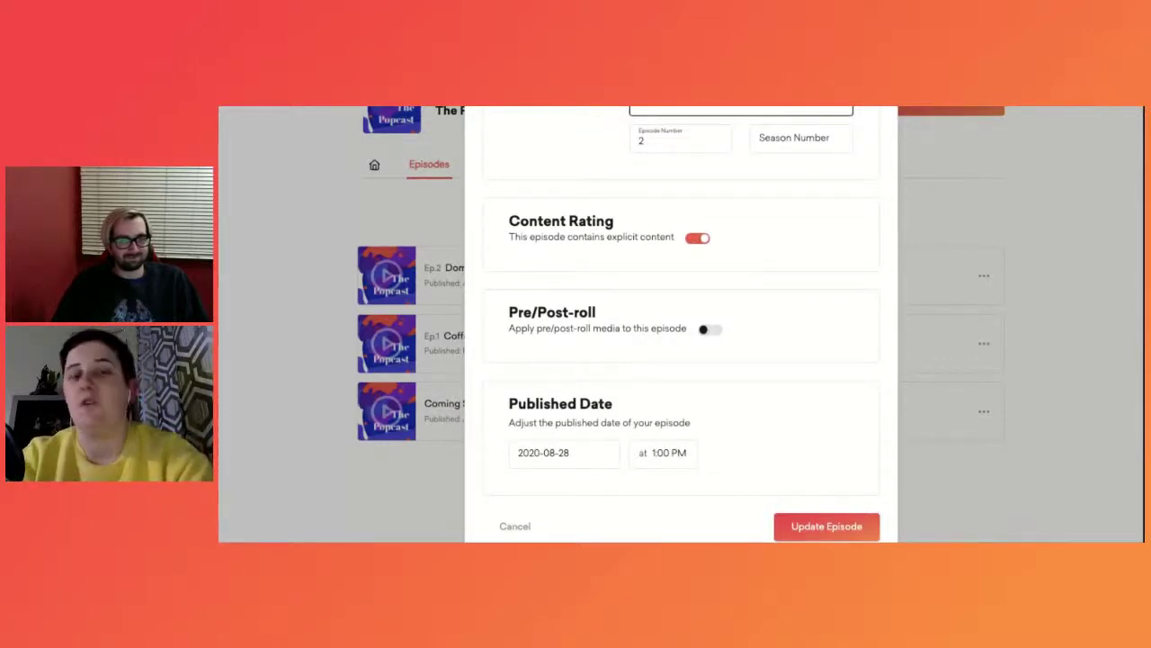
click(711, 330)
click(715, 332)
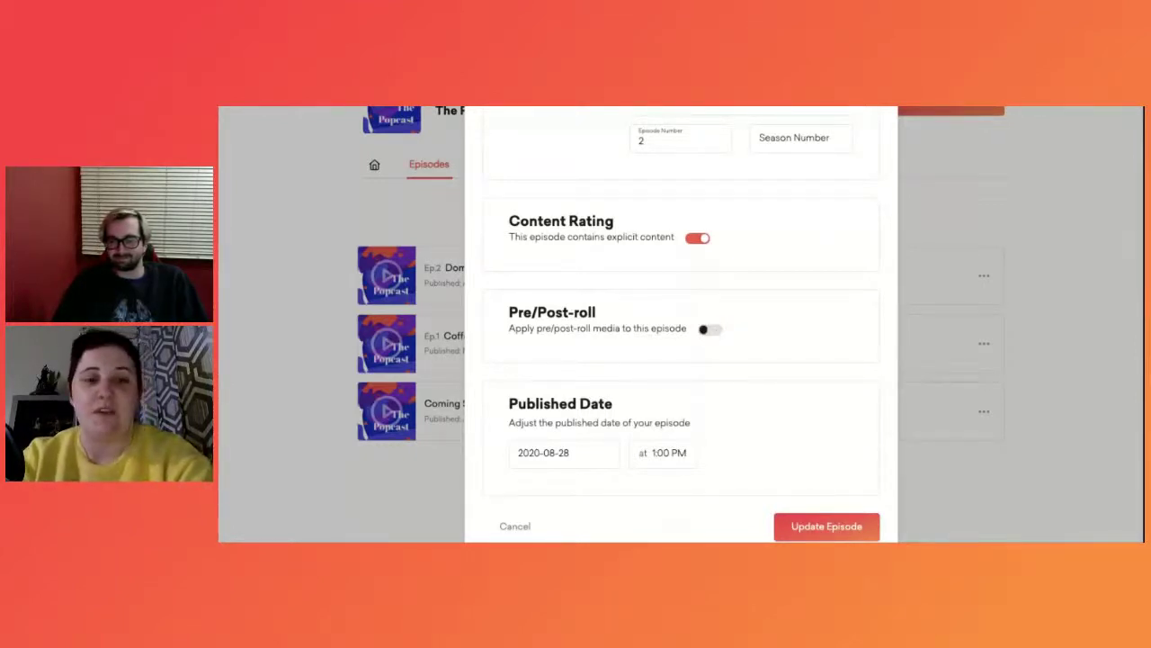
scroll(864, 205, up, 10)
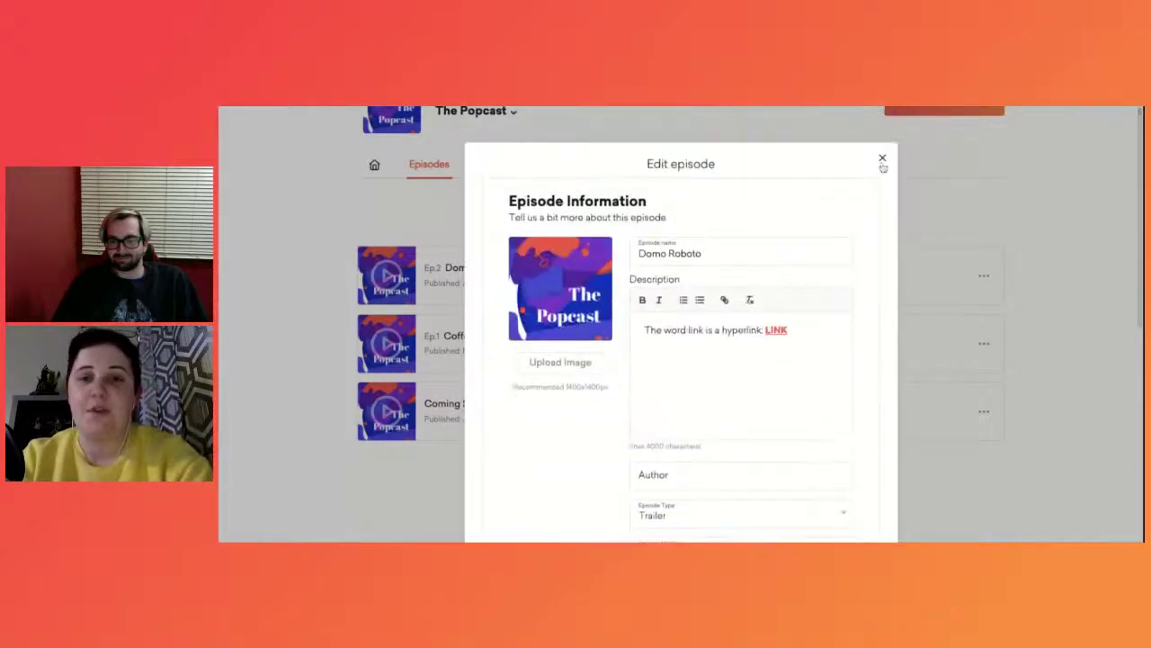
click(884, 162)
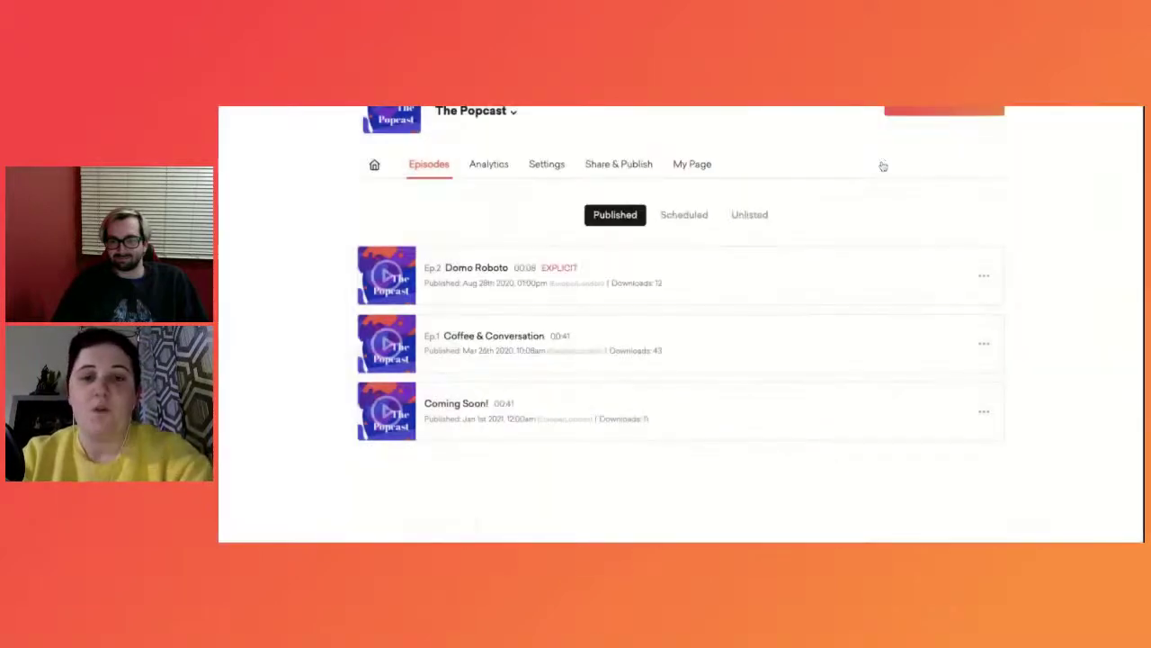
Step: Open the publishing options of the first unlisted episode and set its publishing mode to Scheduled
click(981, 277)
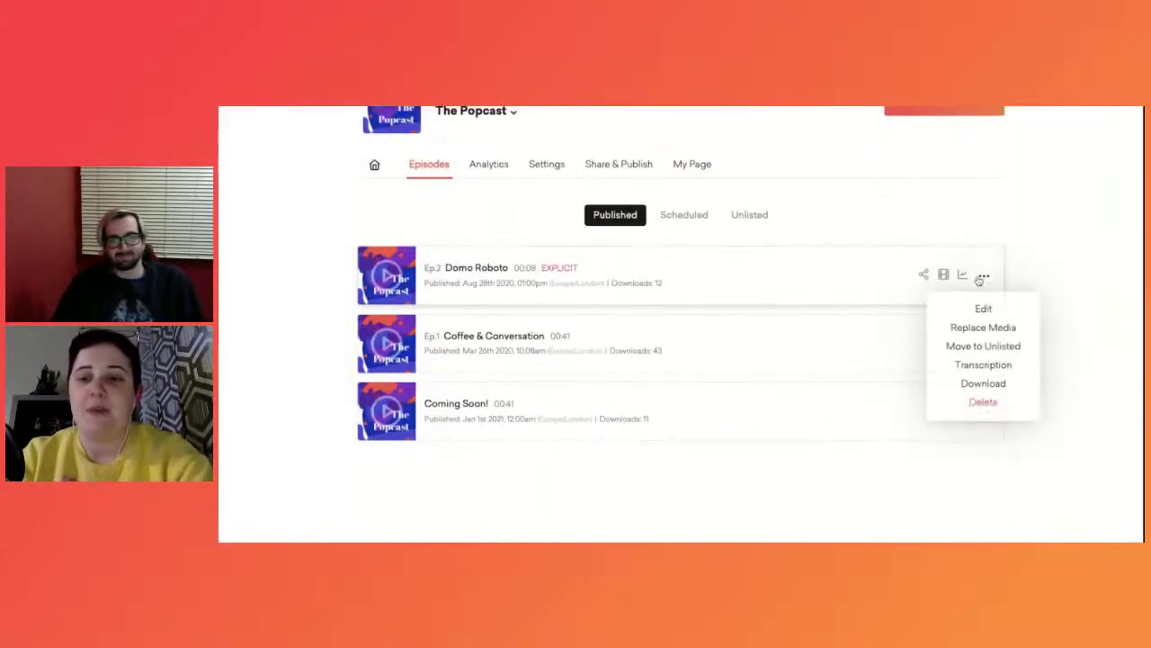
click(764, 224)
click(984, 344)
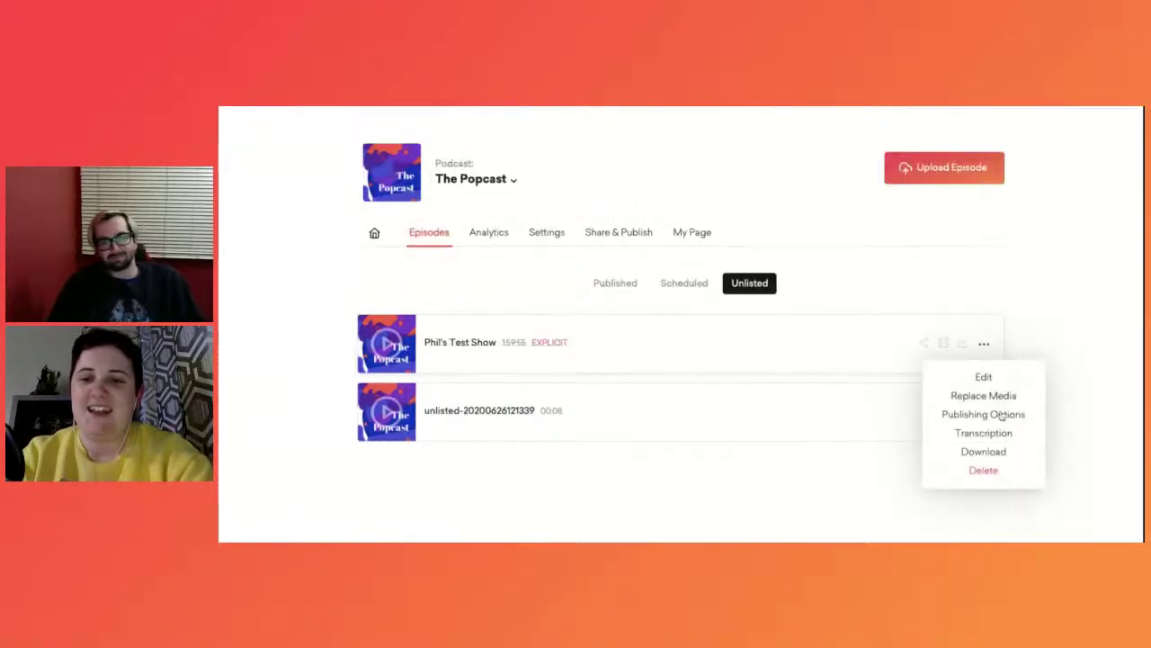
click(1001, 415)
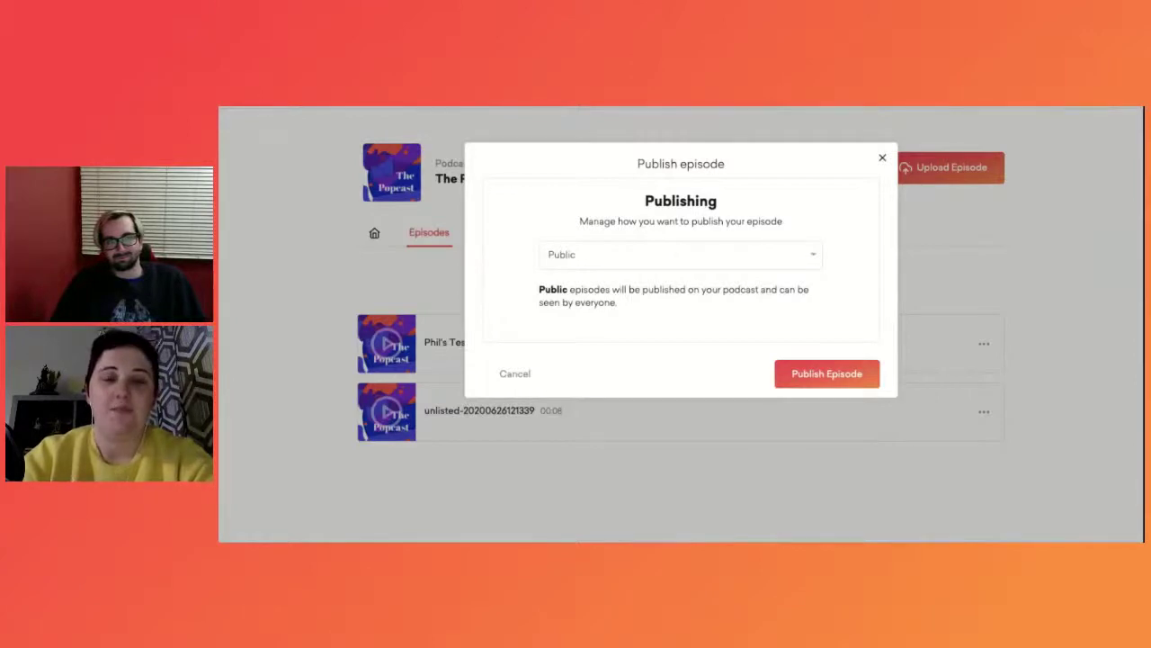
click(660, 265)
click(580, 302)
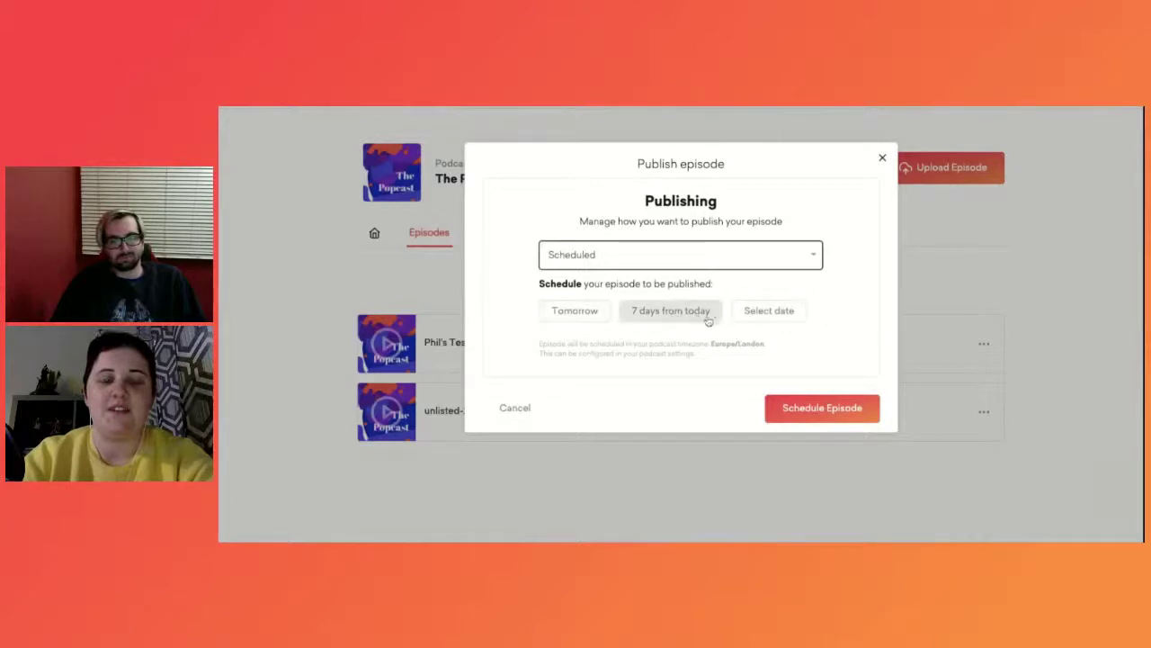
Step: Set the episode's scheduled publication to 10/02/2021 at 12:00 PM
click(788, 315)
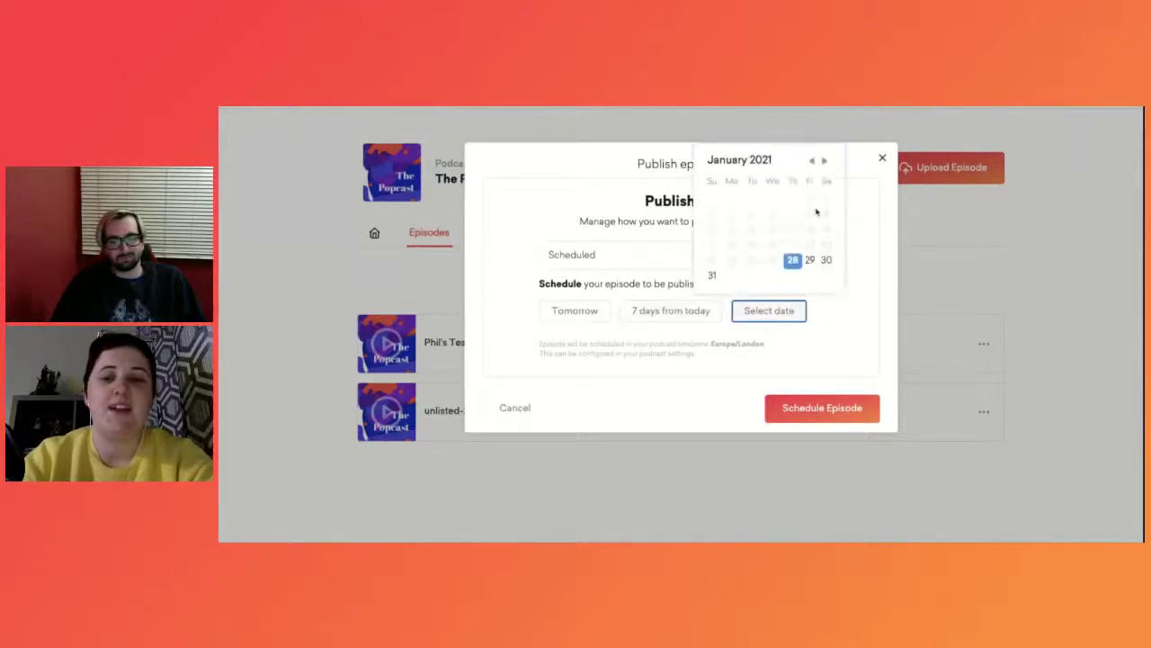
click(823, 173)
click(772, 230)
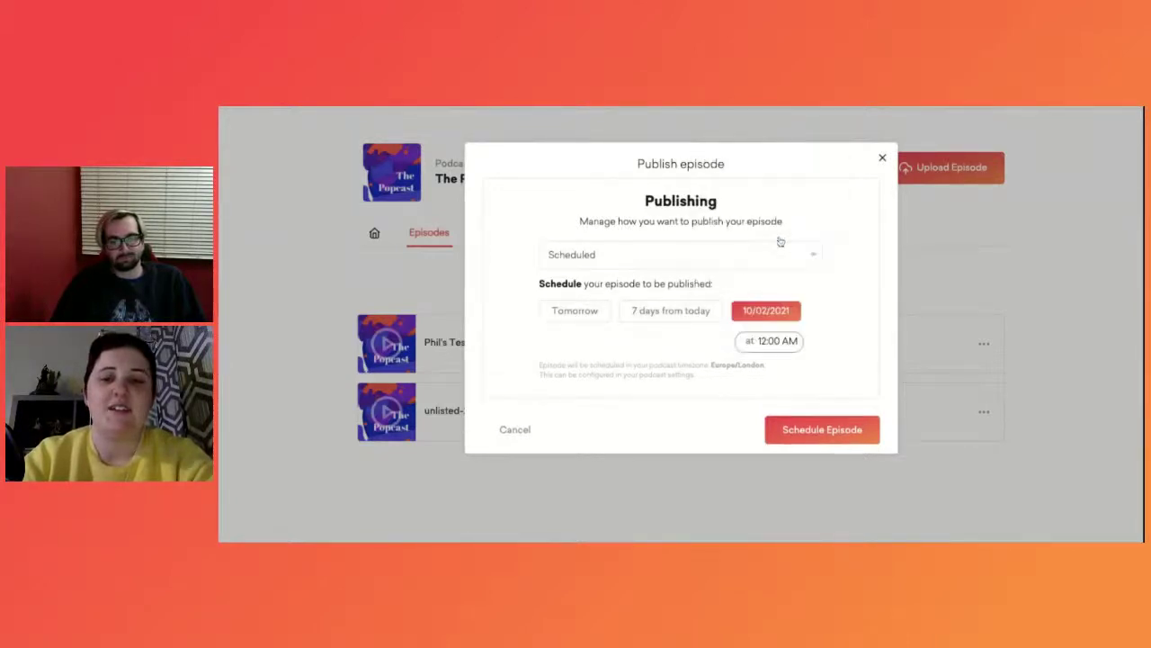
click(783, 340)
click(820, 380)
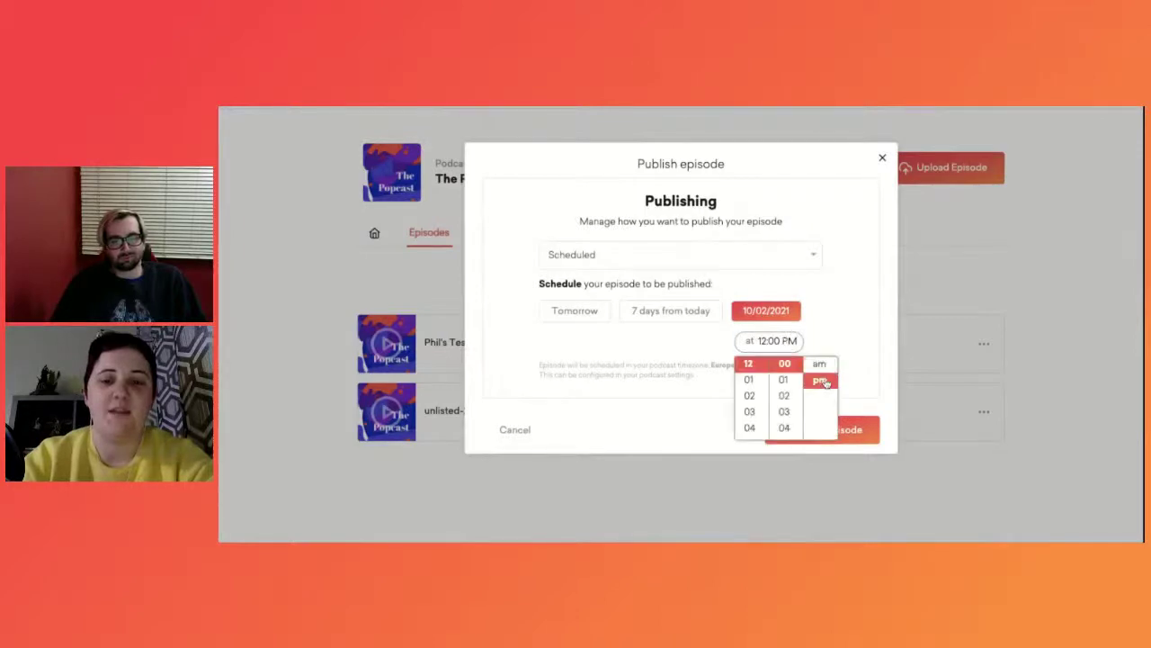
click(844, 339)
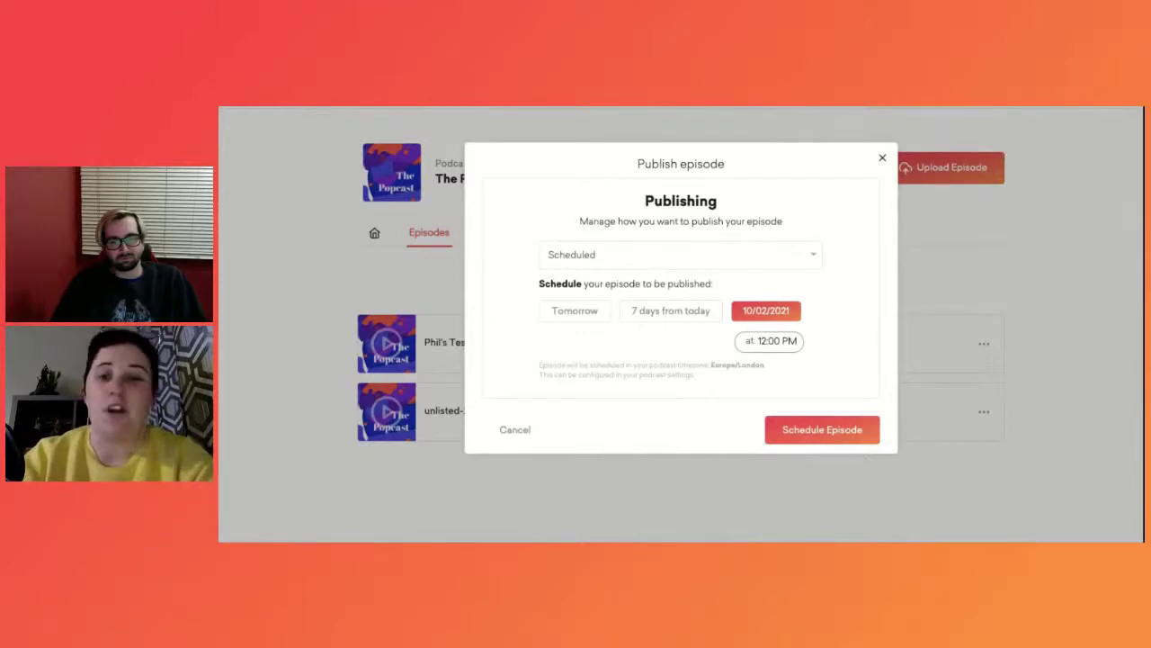
Step: Switch the publishing mode to Unlisted and close the publishing dialog without saving
click(784, 262)
click(575, 323)
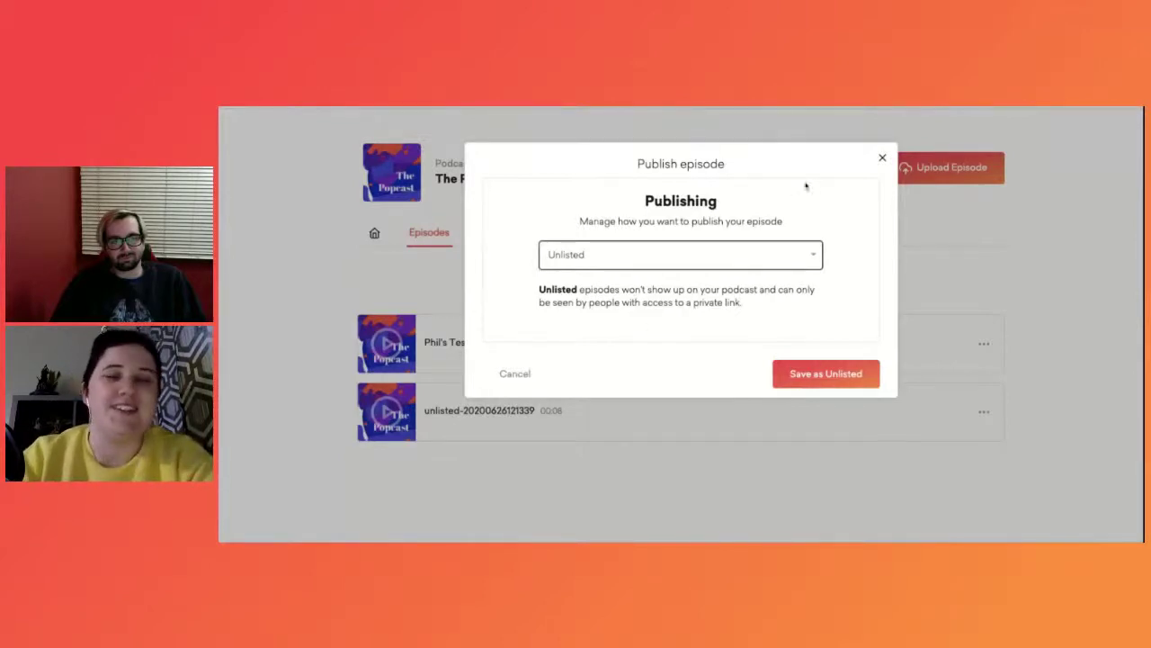
click(883, 158)
Step: Open the share options of the published Domo Roboto episode and examine its episode player and mini player embeds
click(629, 283)
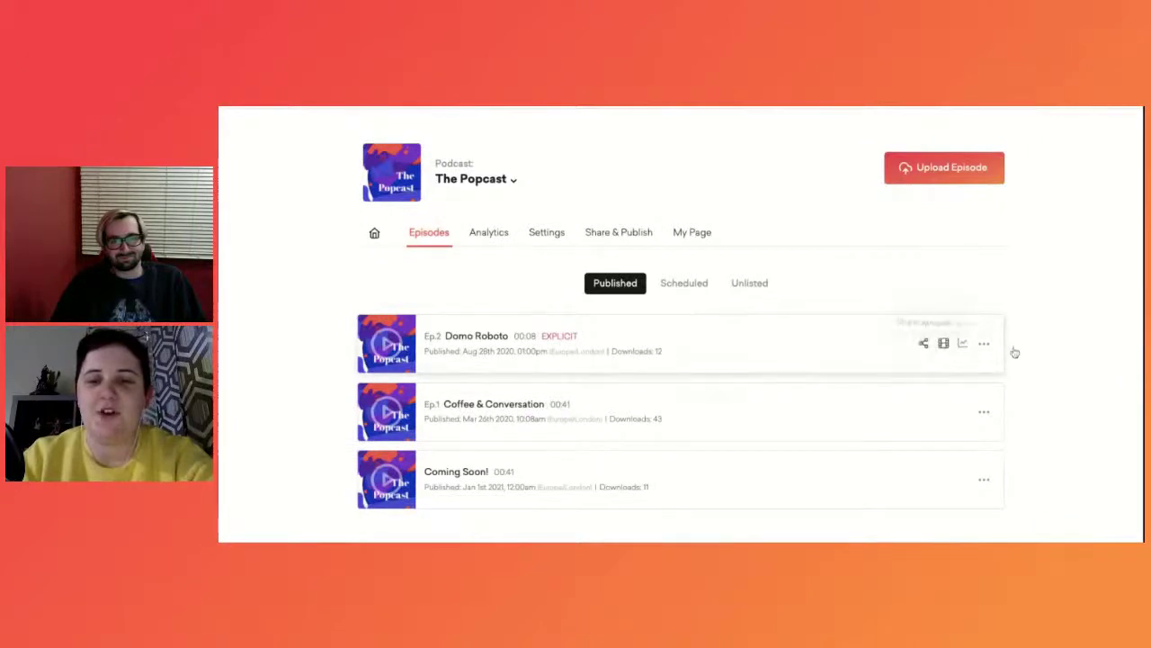
click(923, 344)
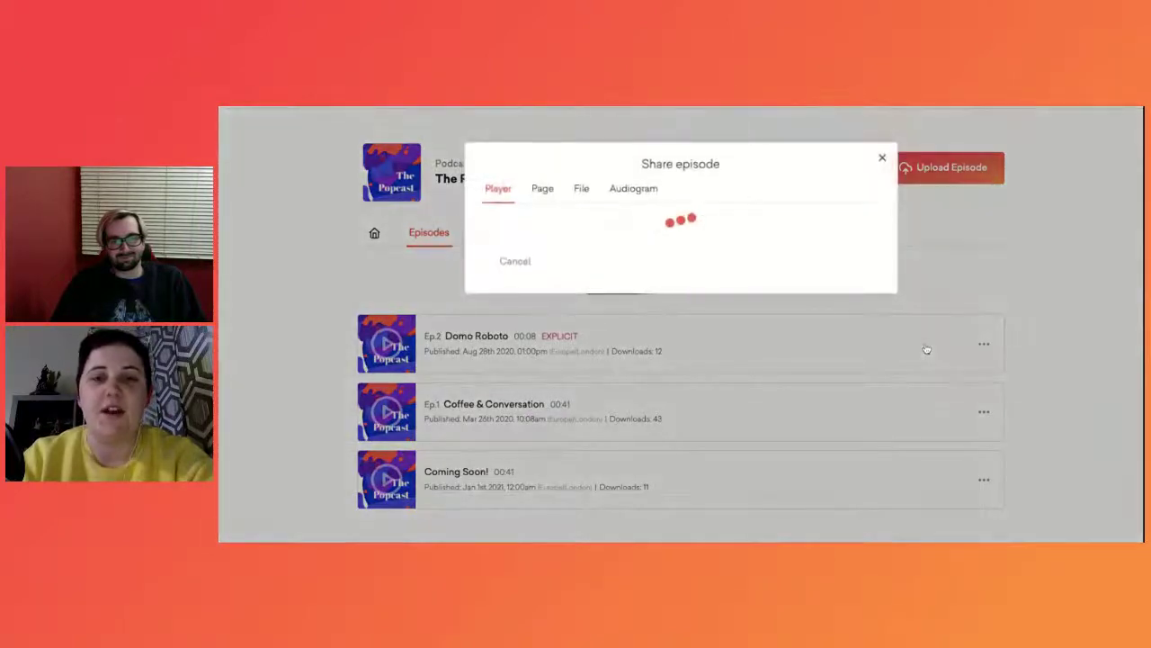
scroll(830, 195, down, 1)
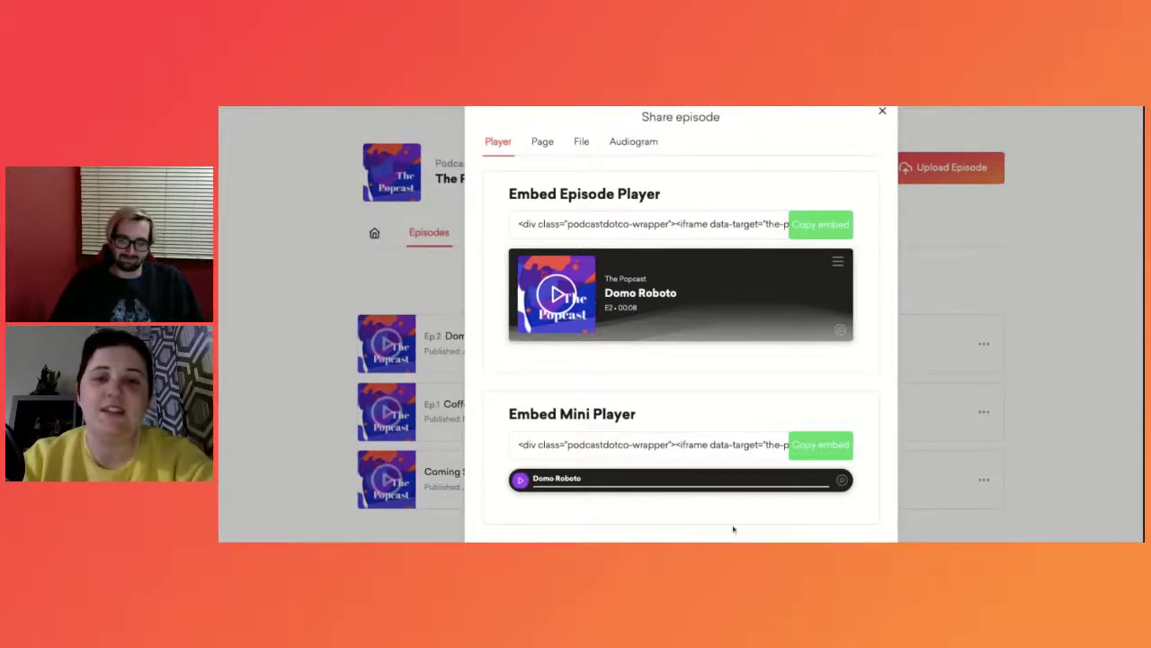
scroll(788, 439, down, 1)
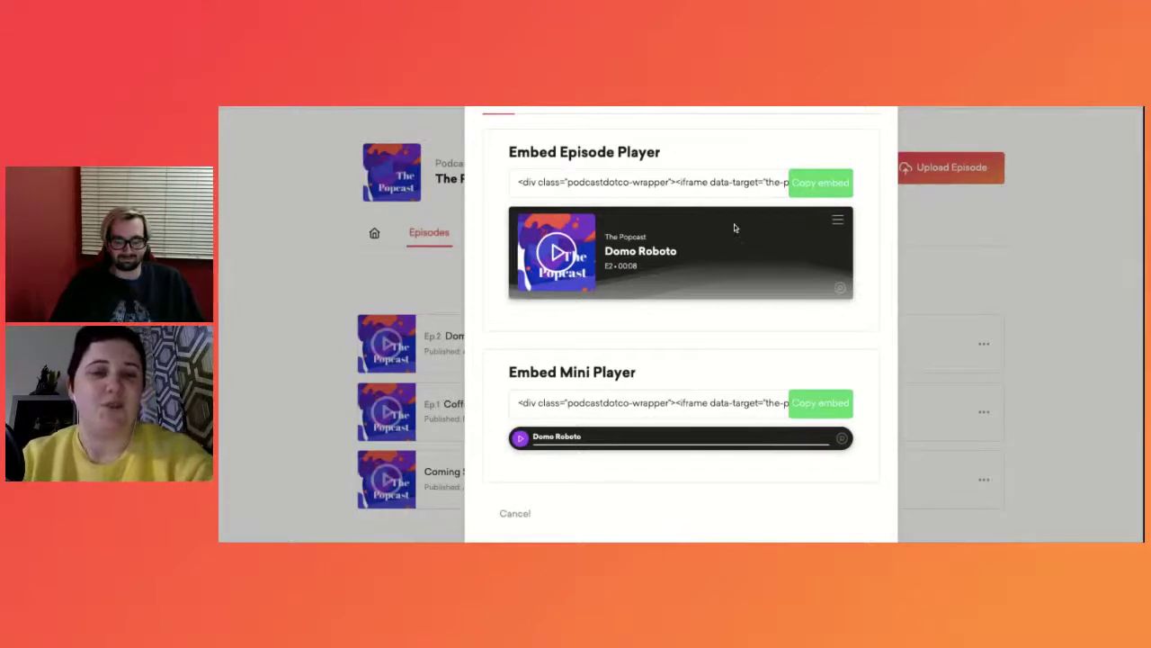
scroll(734, 224, up, 1)
scroll(725, 229, up, 2)
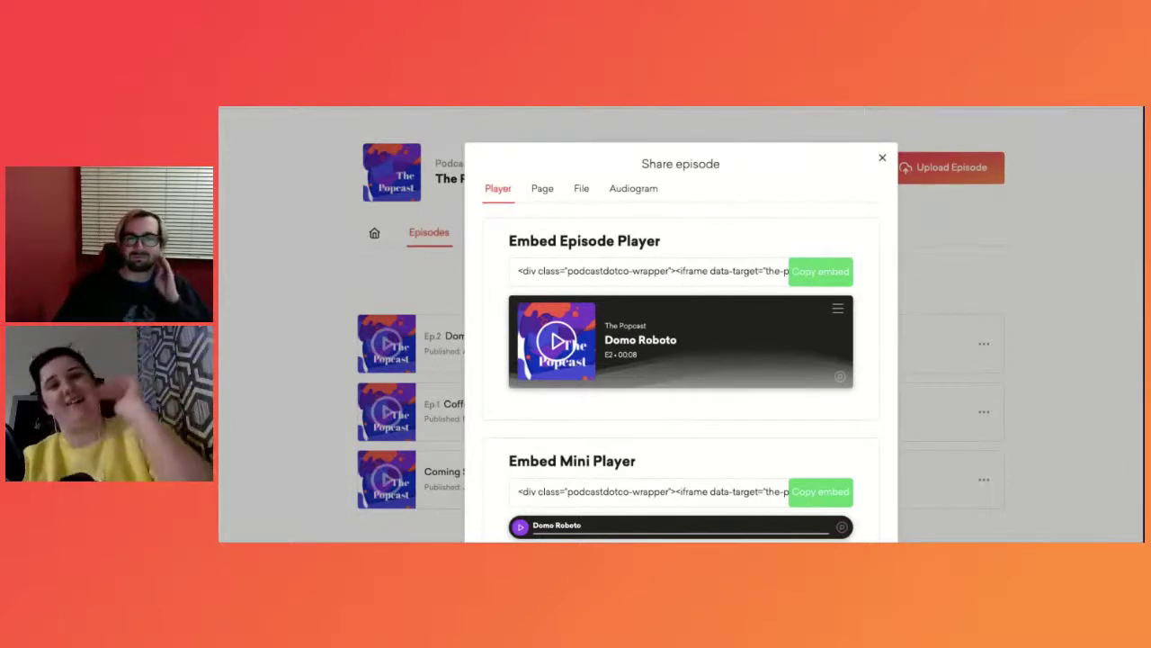
Step: View the episode's page link, file URL and Headliner audiogram sharing options, and close the share dialog
click(549, 189)
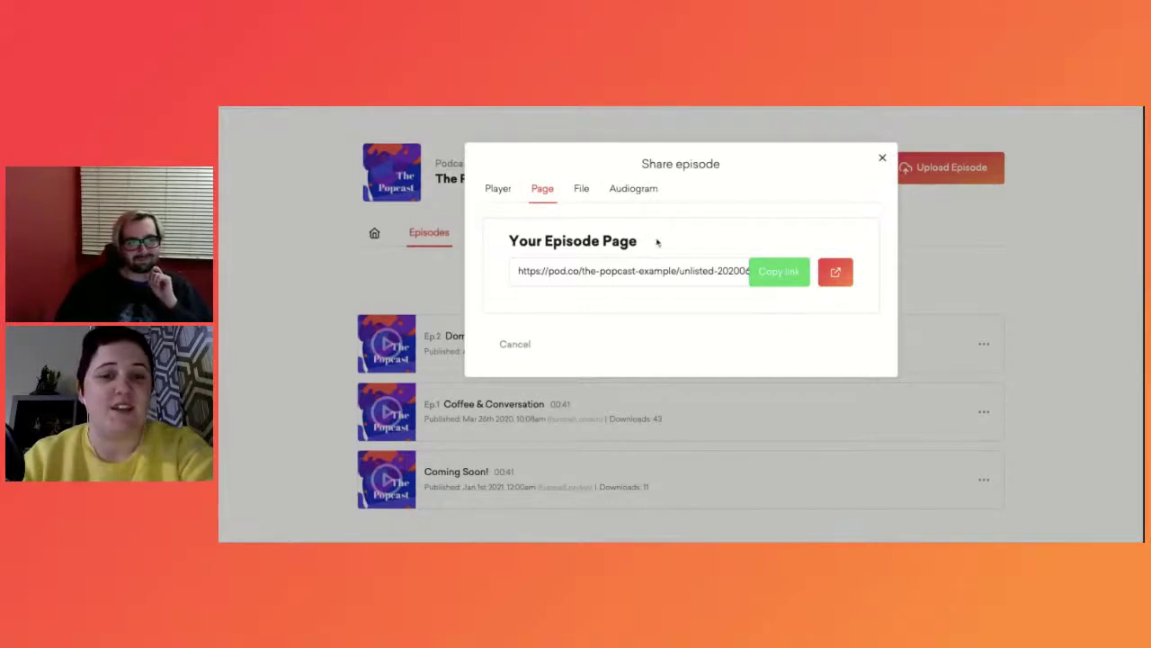
click(580, 189)
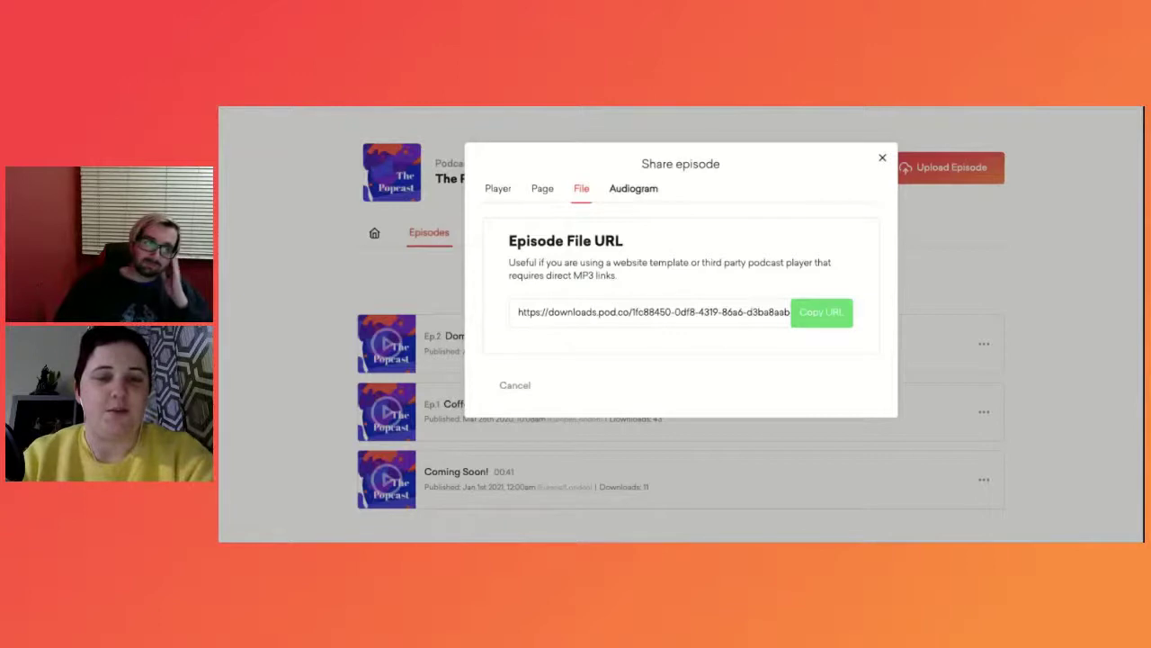
click(634, 188)
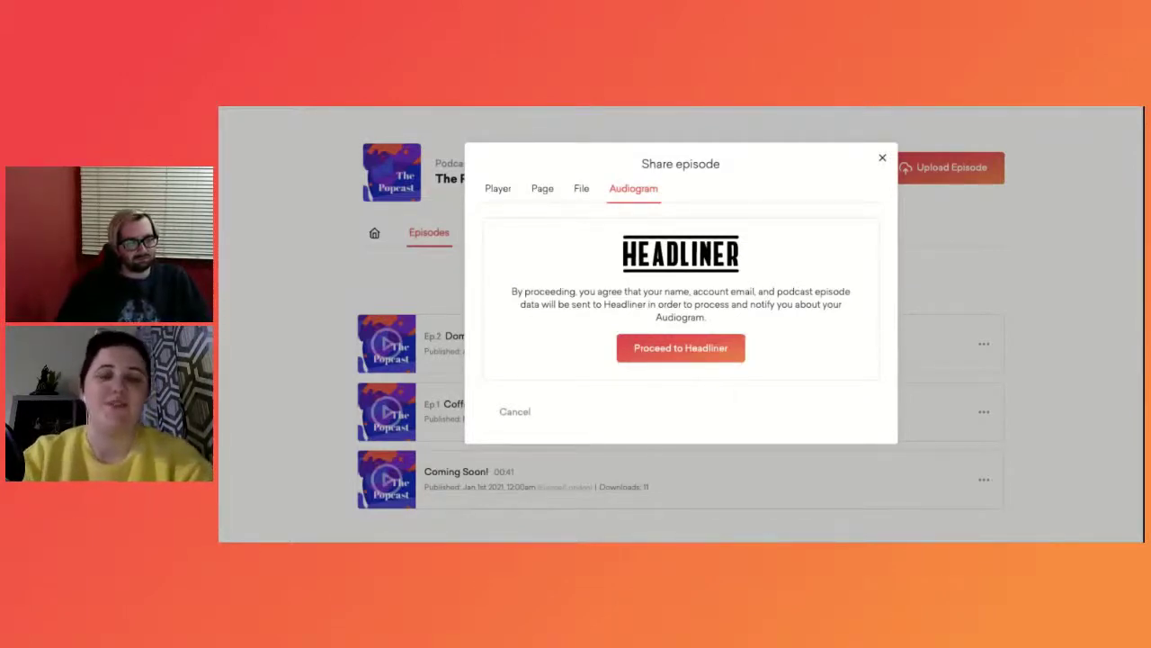
click(883, 158)
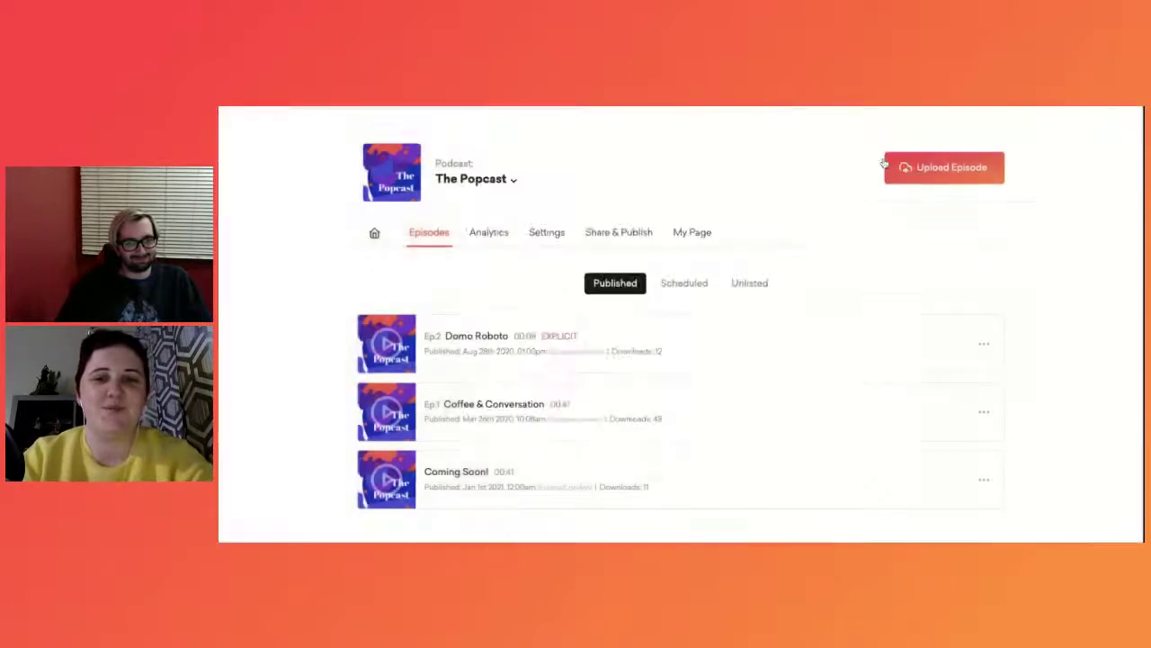
Step: Open the Domo Roboto episode's analytics and set a custom date range from 02 Dec 20 to 28 Jan 21
mouse_move(944, 344)
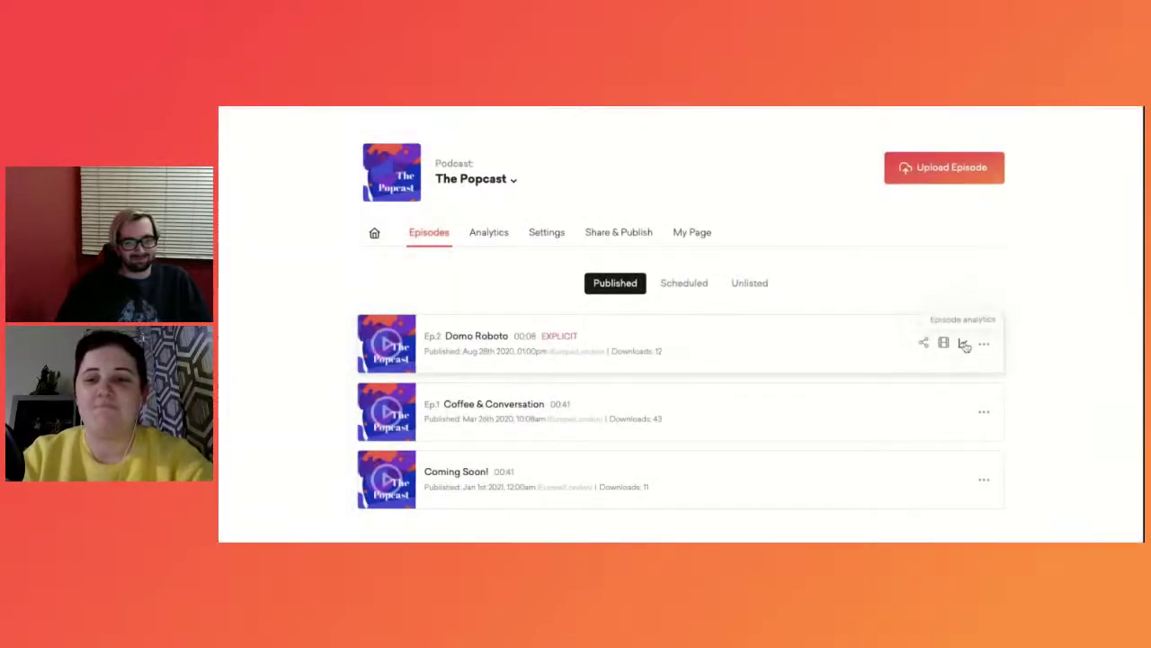
click(964, 344)
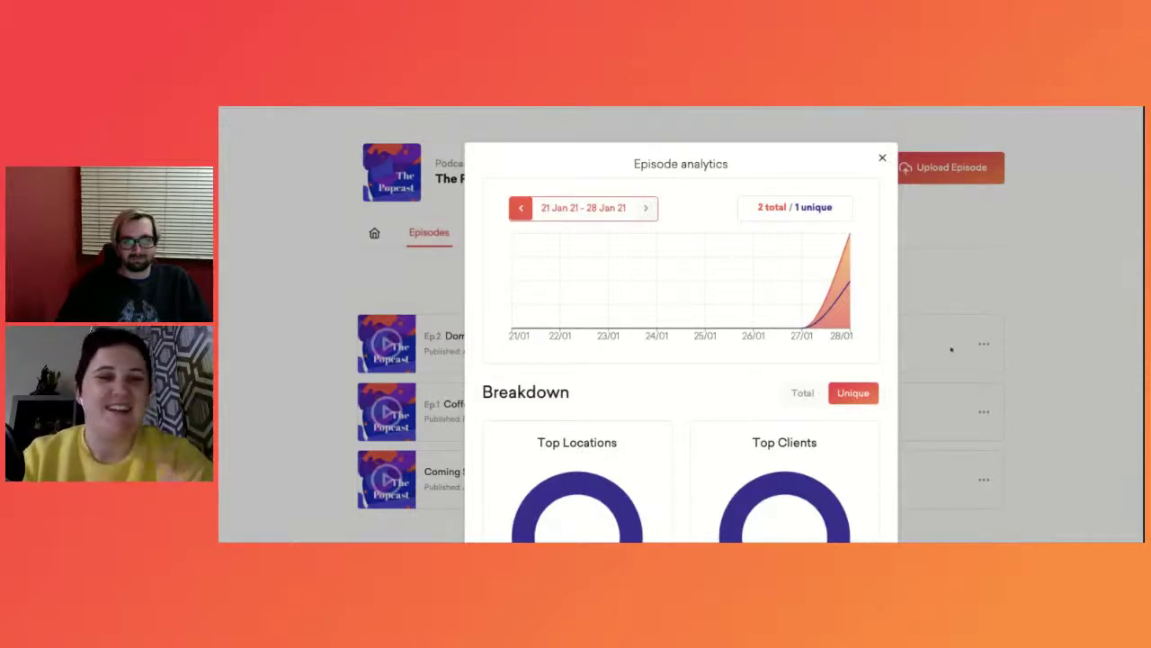
click(575, 209)
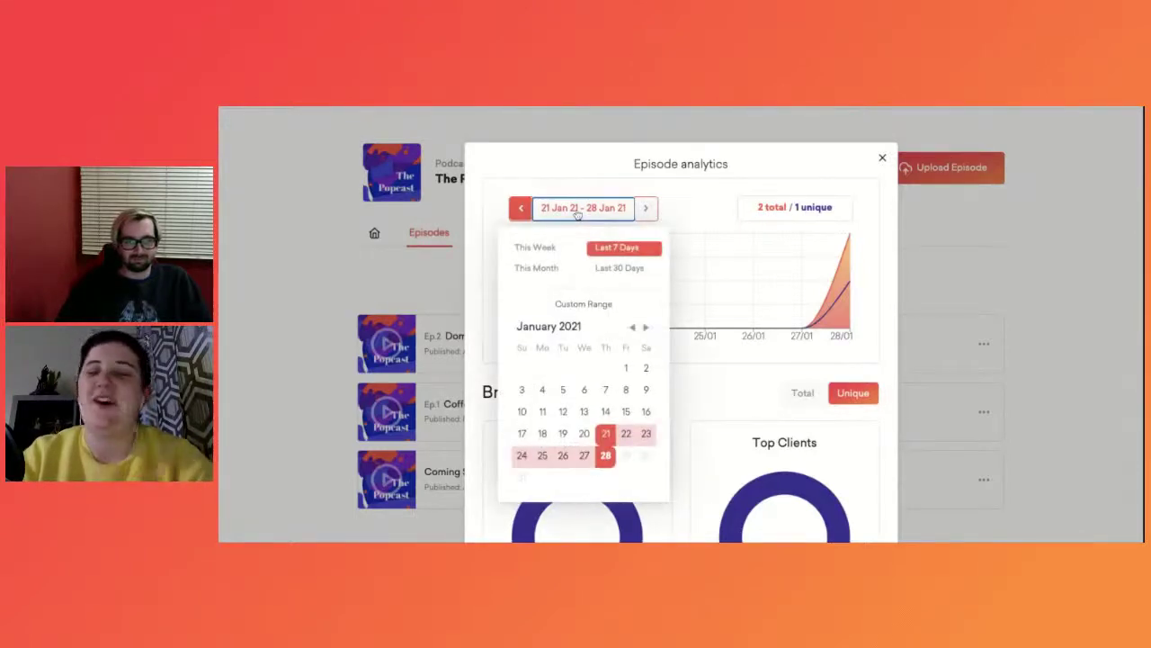
click(632, 328)
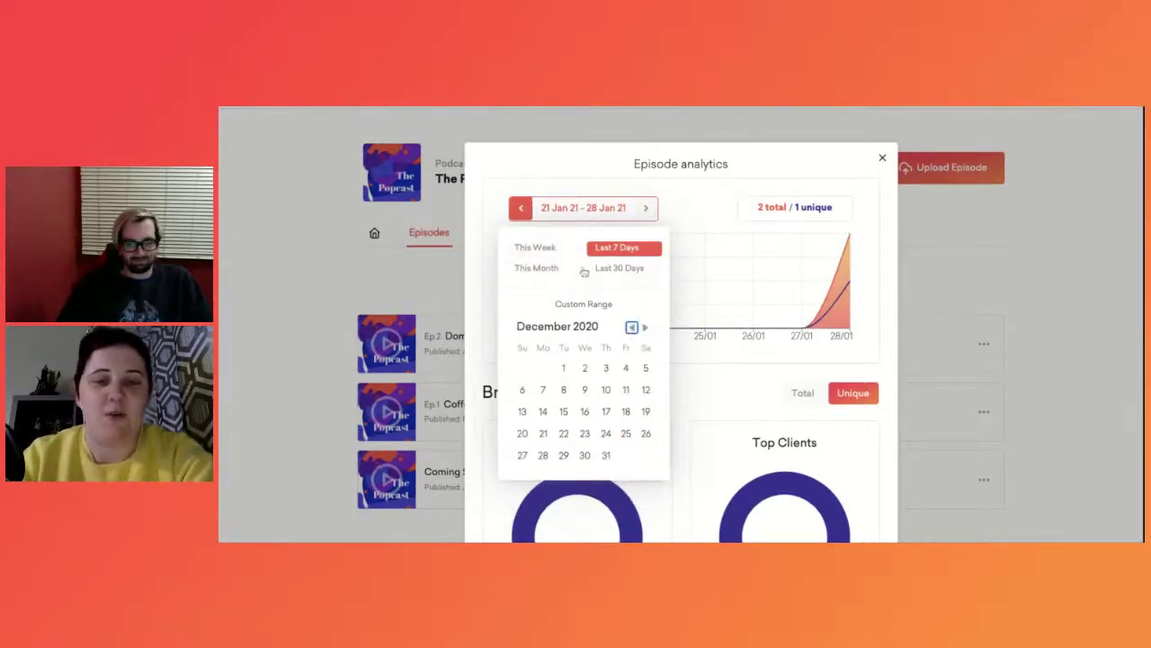
click(585, 367)
click(647, 327)
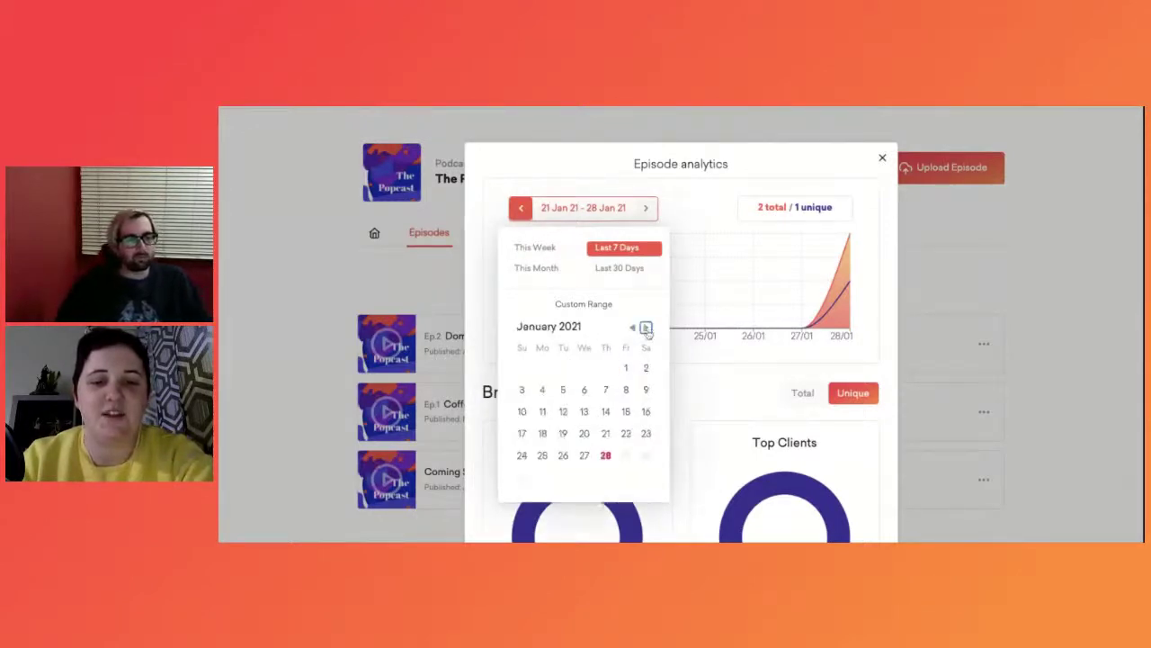
click(608, 454)
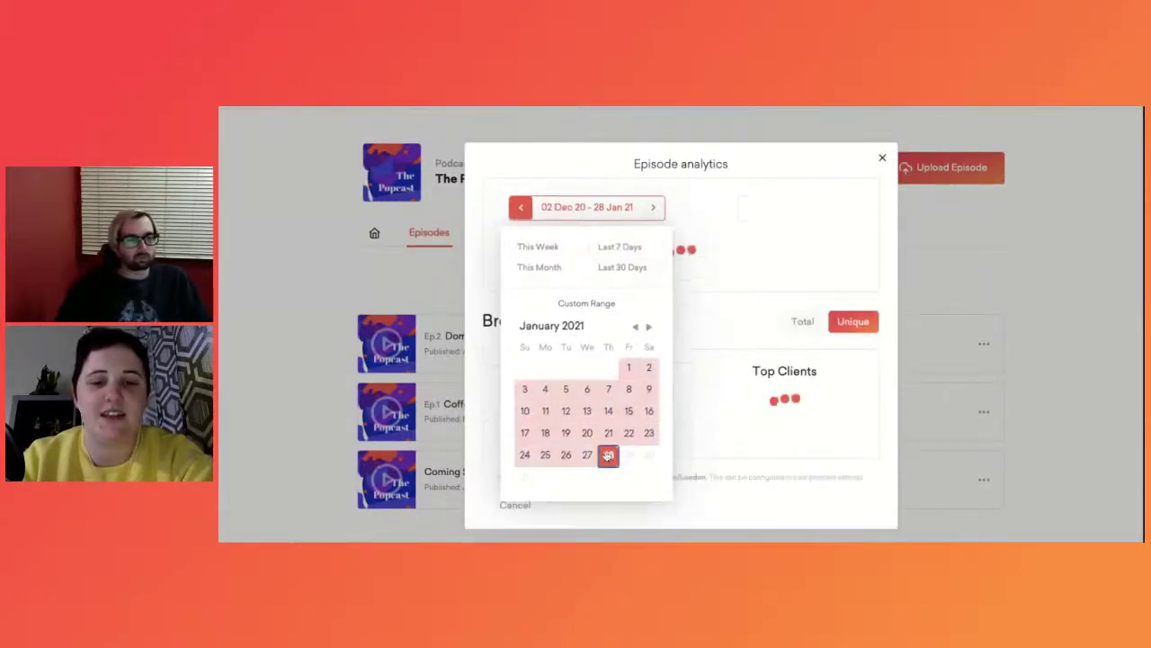
click(810, 174)
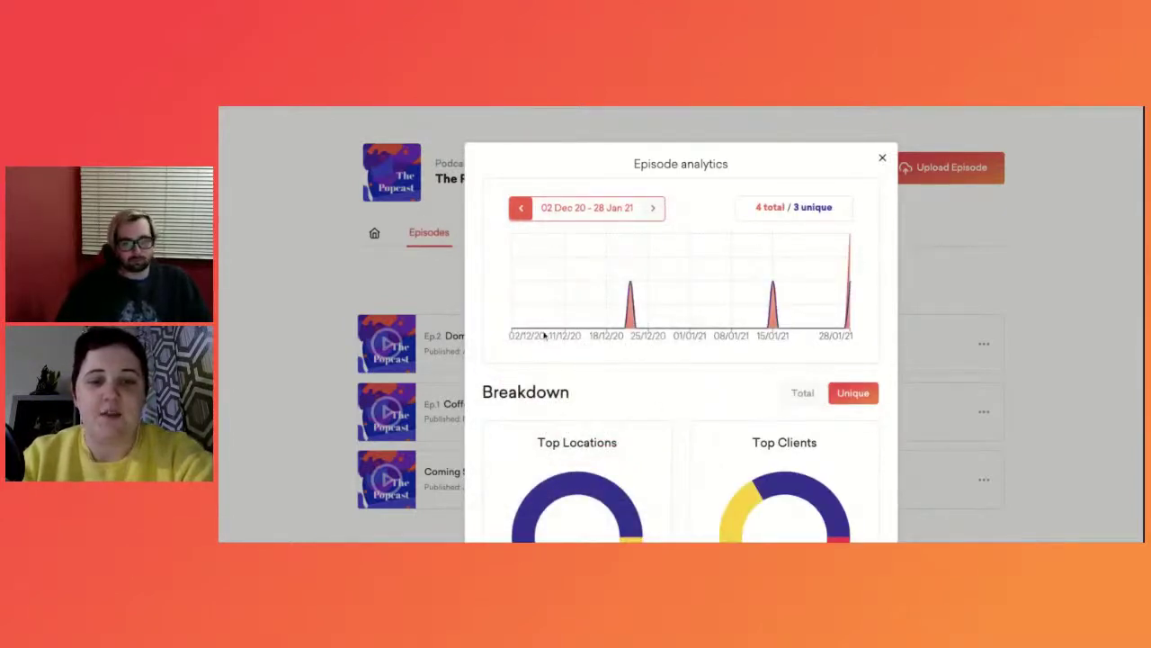
Step: Examine the episode's daily download peaks, top locations and top clients, and close the episode analytics
mouse_move(632, 283)
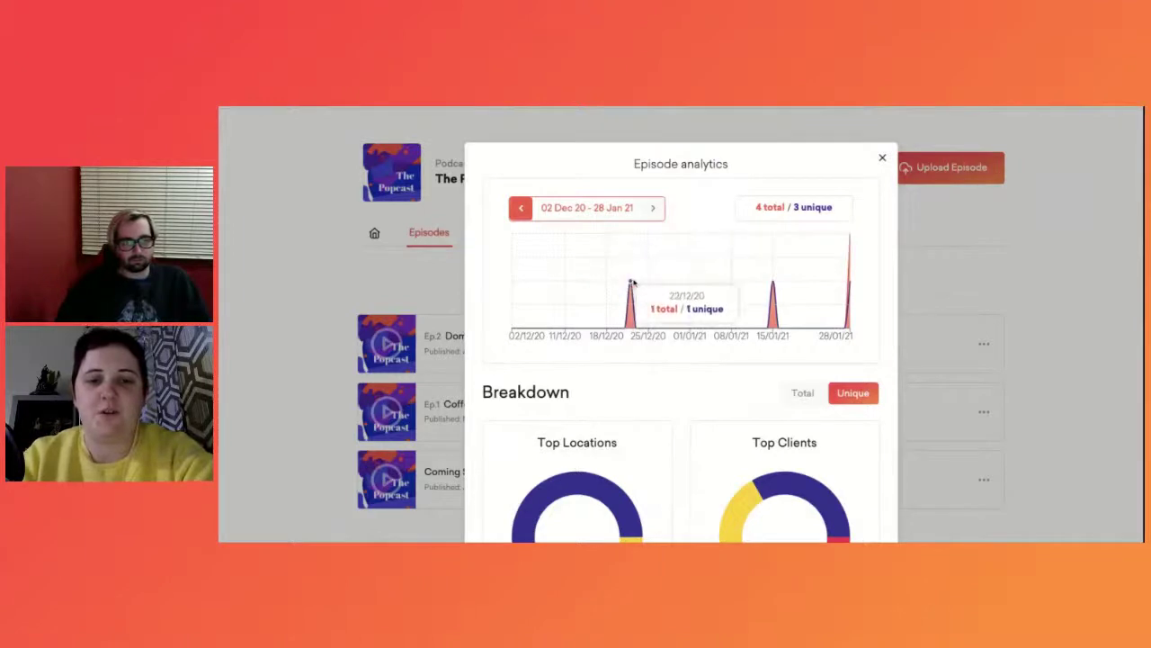
mouse_move(773, 285)
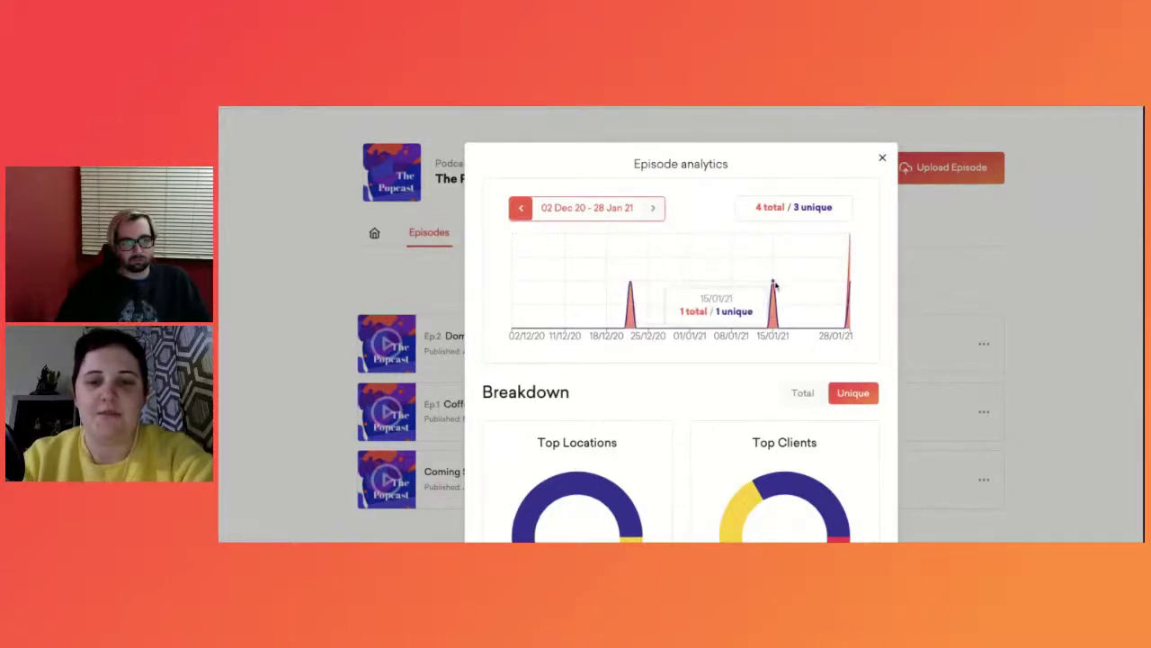
mouse_move(850, 243)
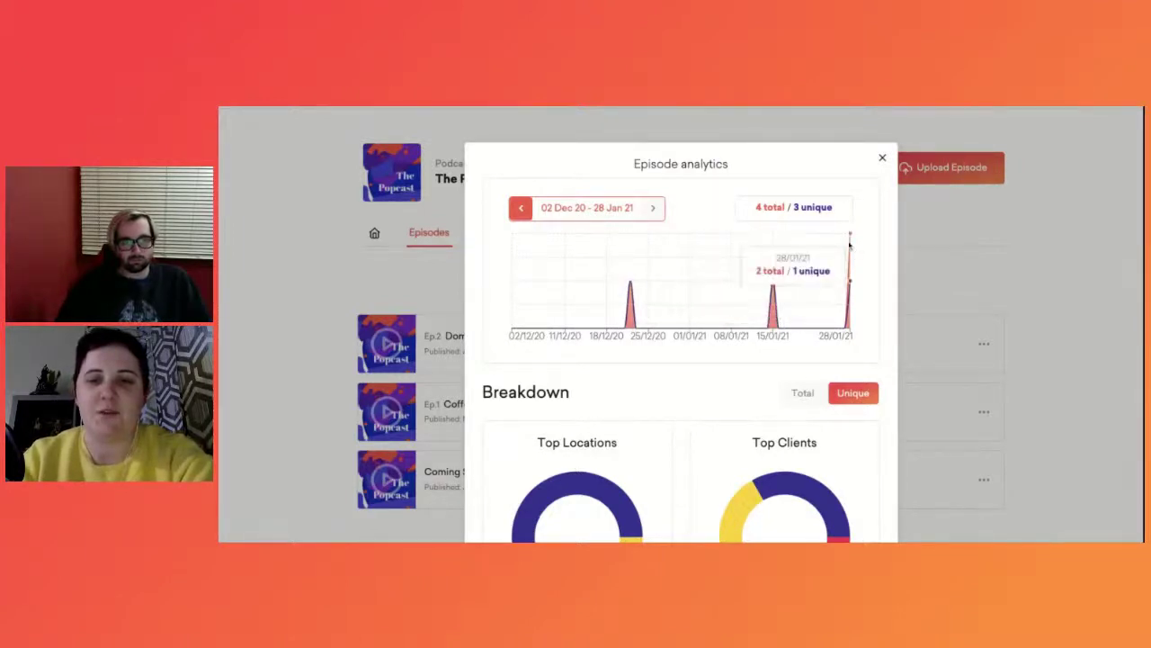
scroll(880, 250, down, 2)
scroll(880, 250, down, 1)
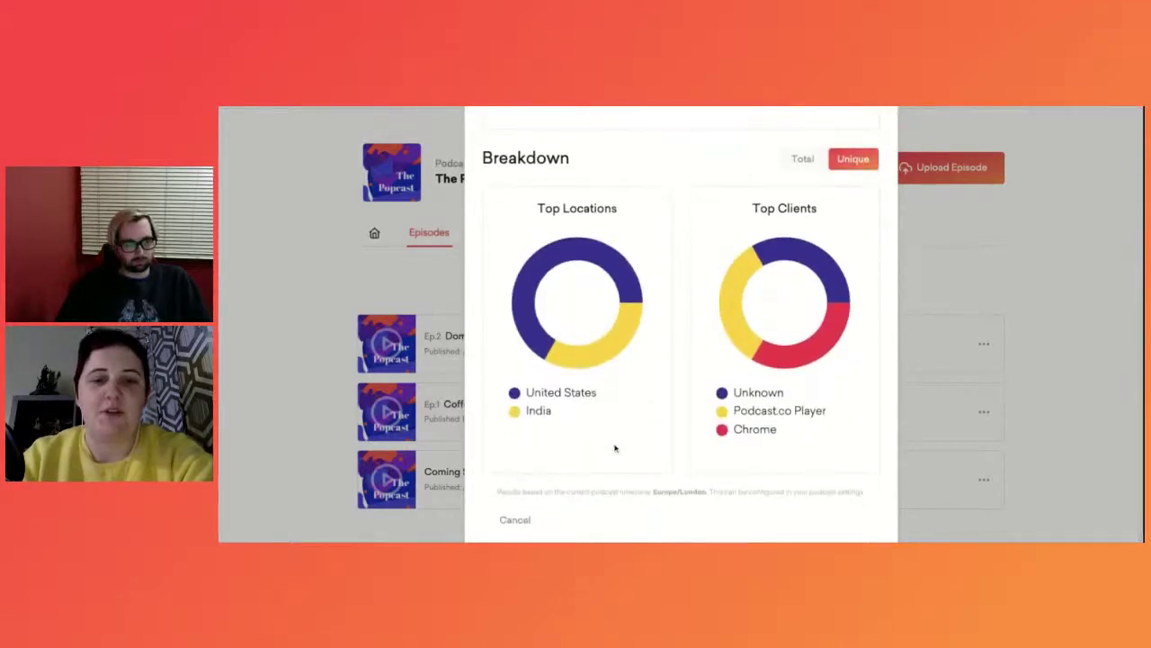
mouse_move(599, 246)
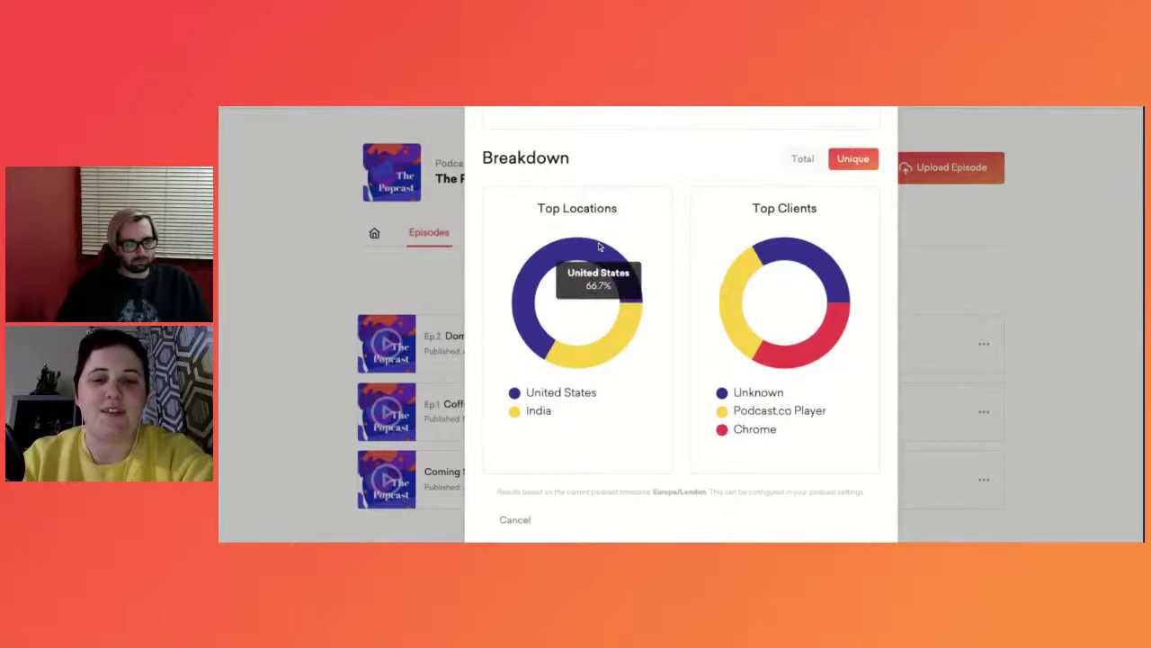
mouse_move(742, 277)
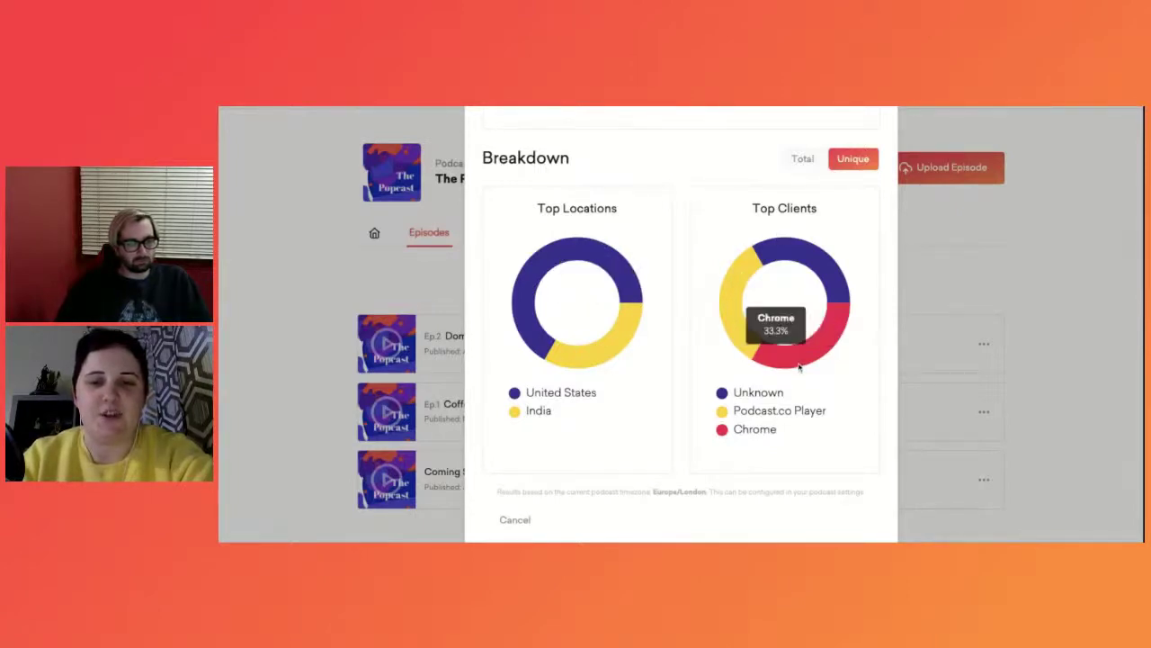
scroll(892, 265, up, 5)
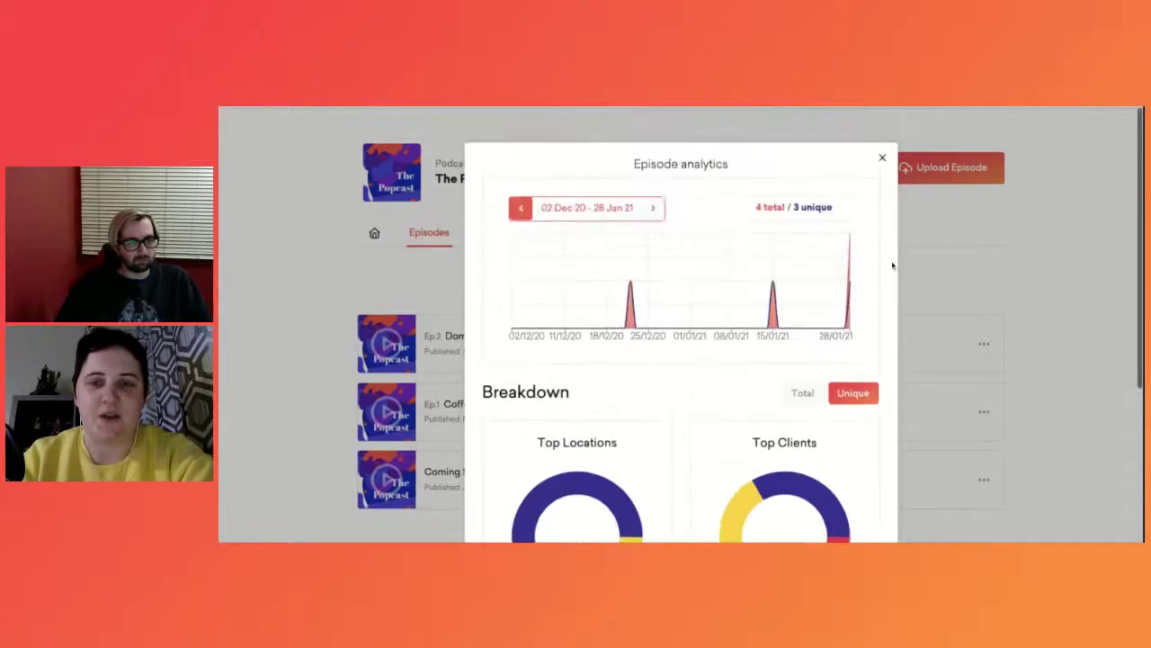
click(882, 160)
Step: Open the Domo Roboto episode for editing, review its information, content rating and published date settings, and close the editor
mouse_move(984, 345)
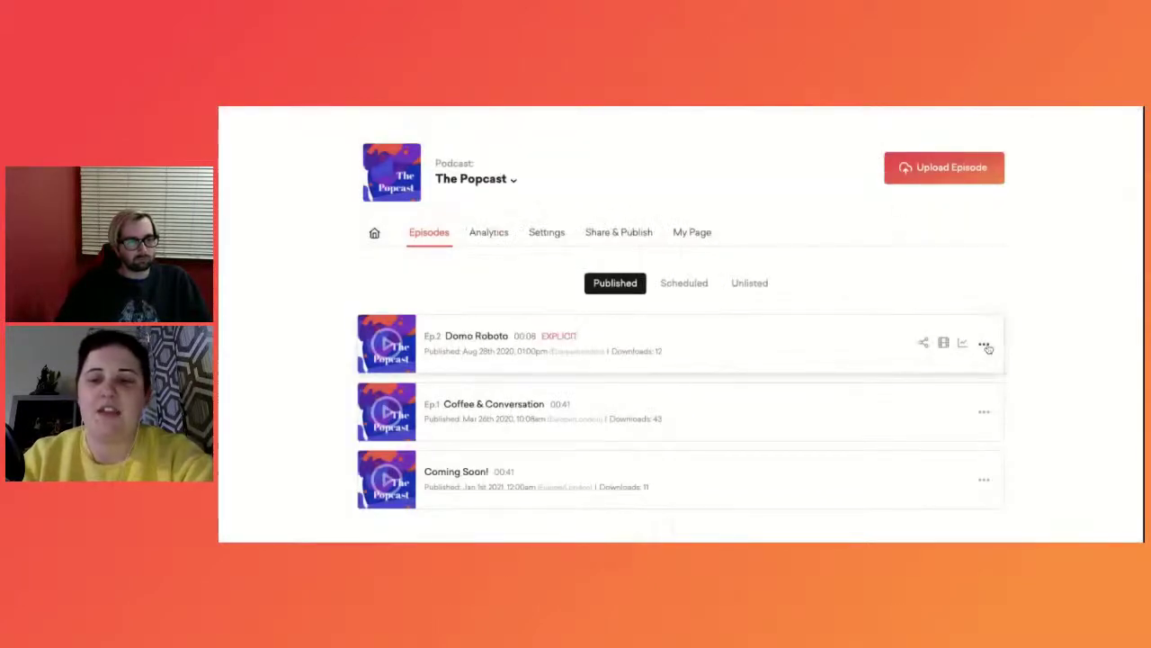
click(986, 346)
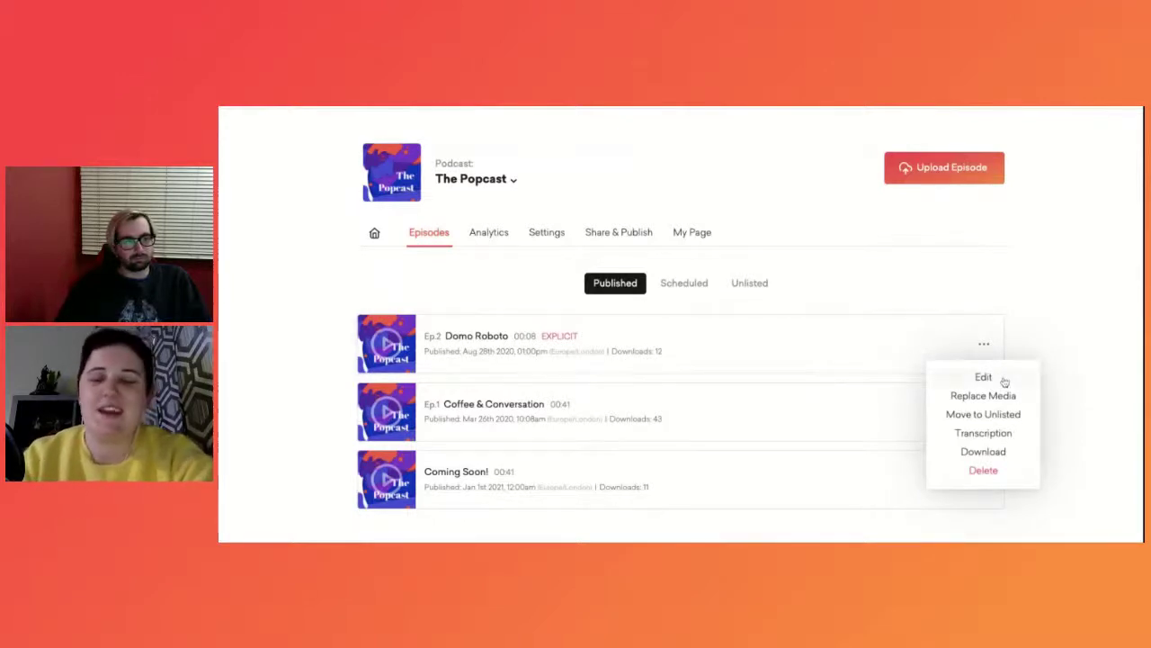
click(1000, 379)
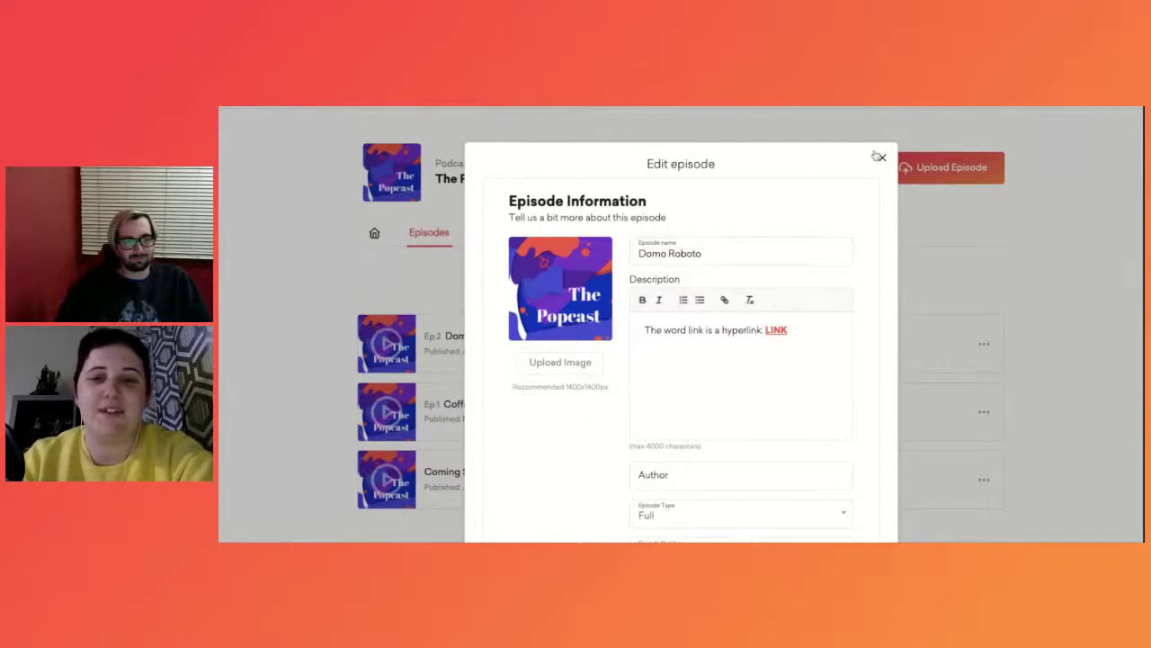
scroll(851, 216, down, 6)
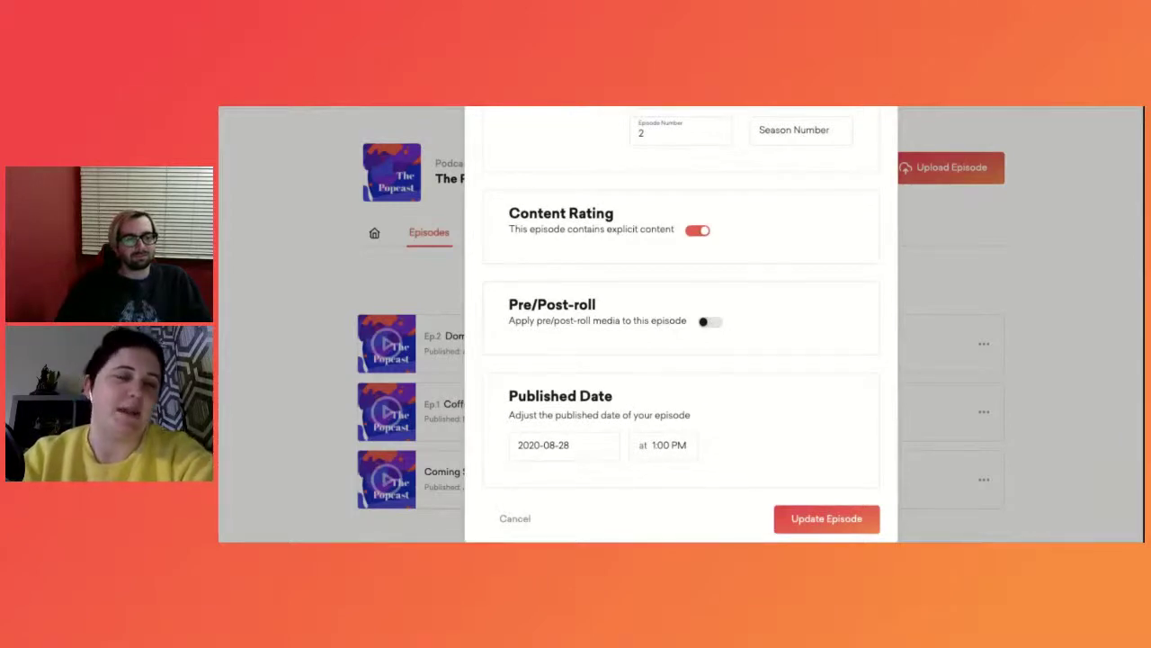
click(826, 518)
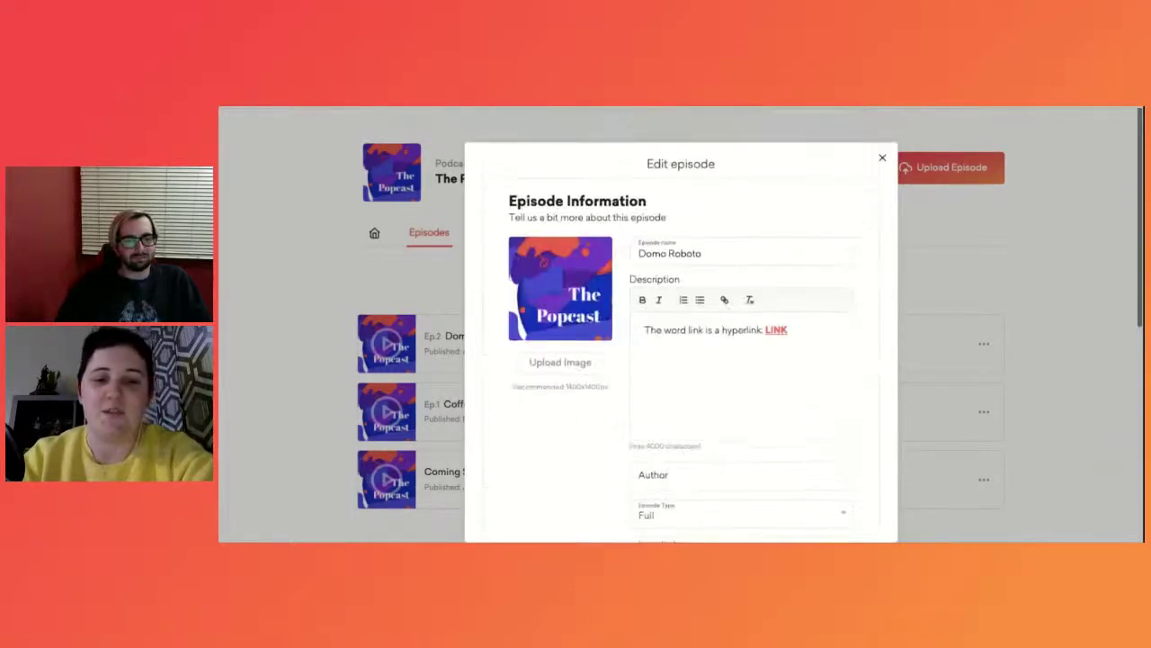
click(883, 160)
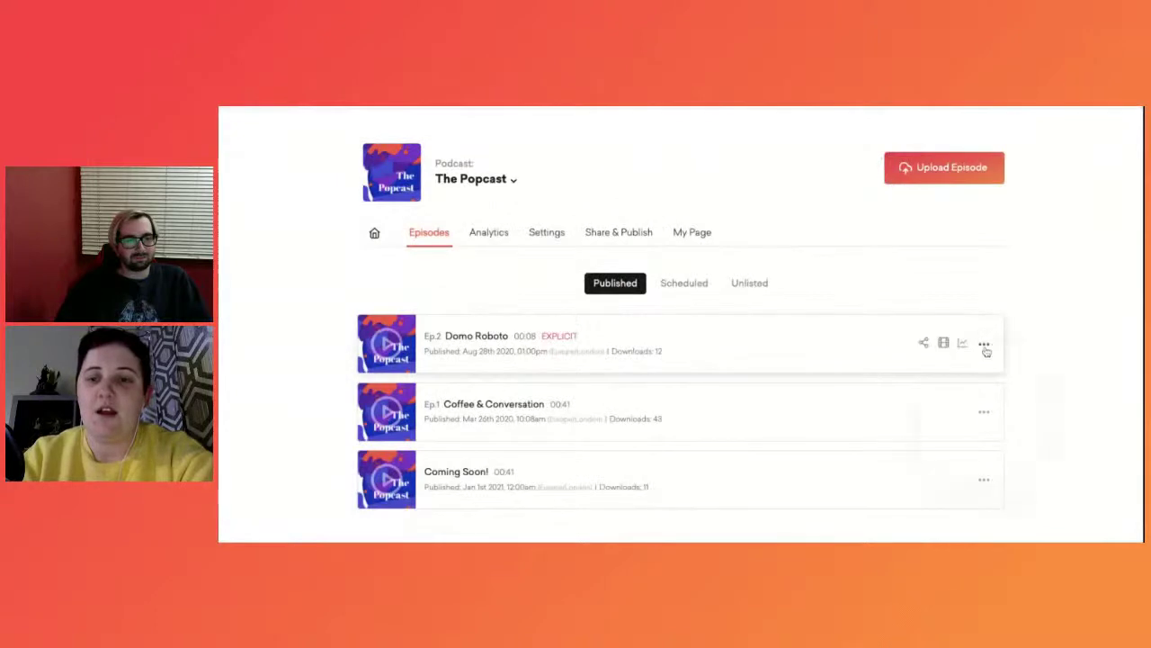
Step: View the media replacement option for the Domo Roboto episode and cancel it without selecting a file
click(984, 343)
click(1000, 396)
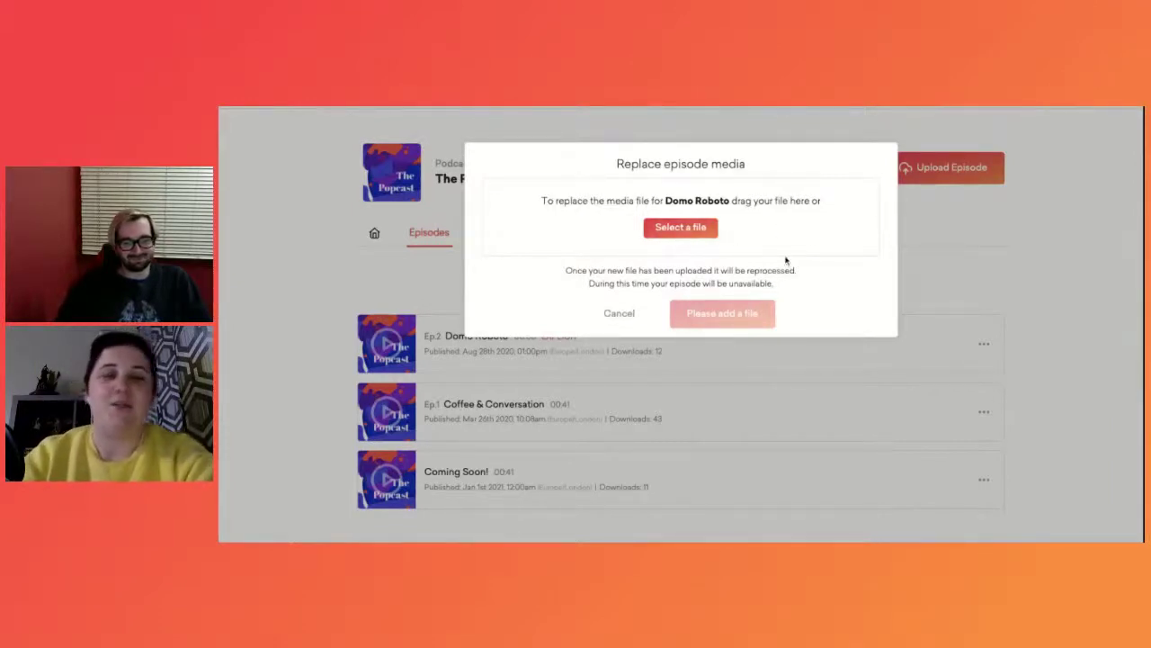
click(632, 321)
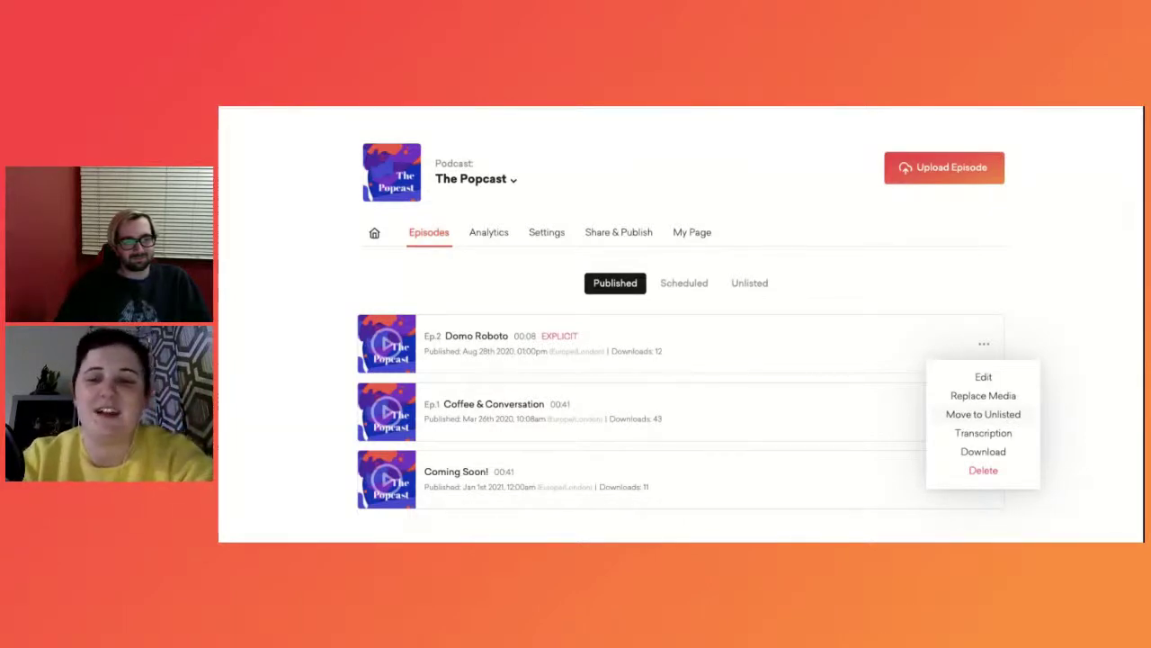
Step: Open the Domo Roboto episode's transcription options, choose English (United Kingdom) as the language, and close the dialog without continuing
click(986, 434)
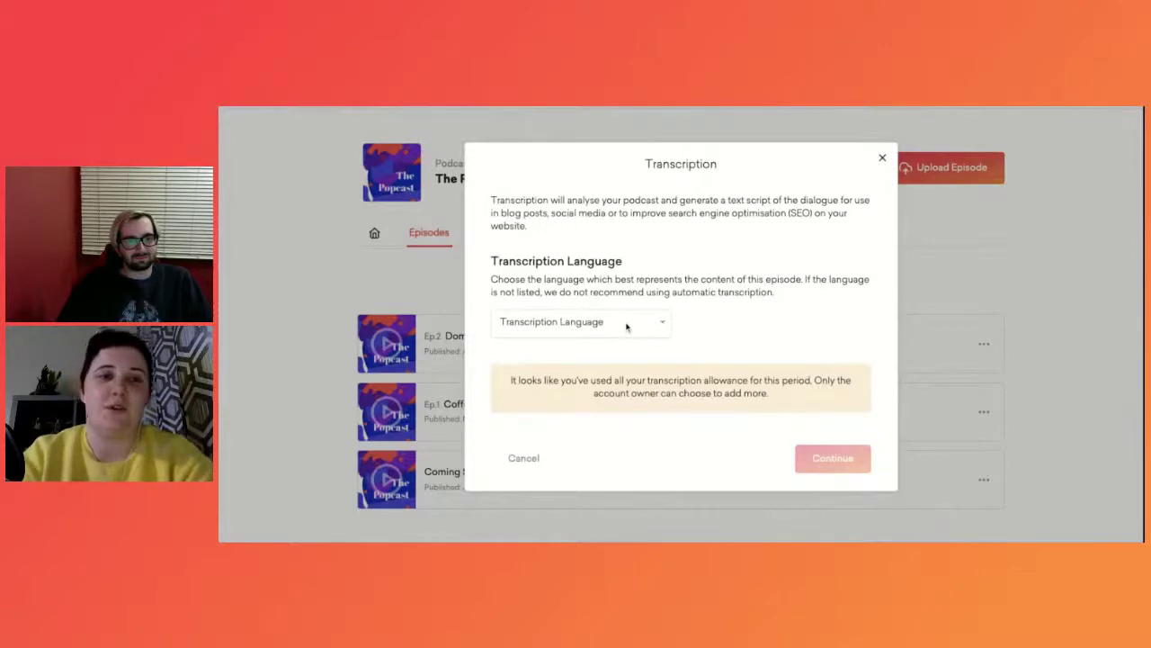
click(500, 321)
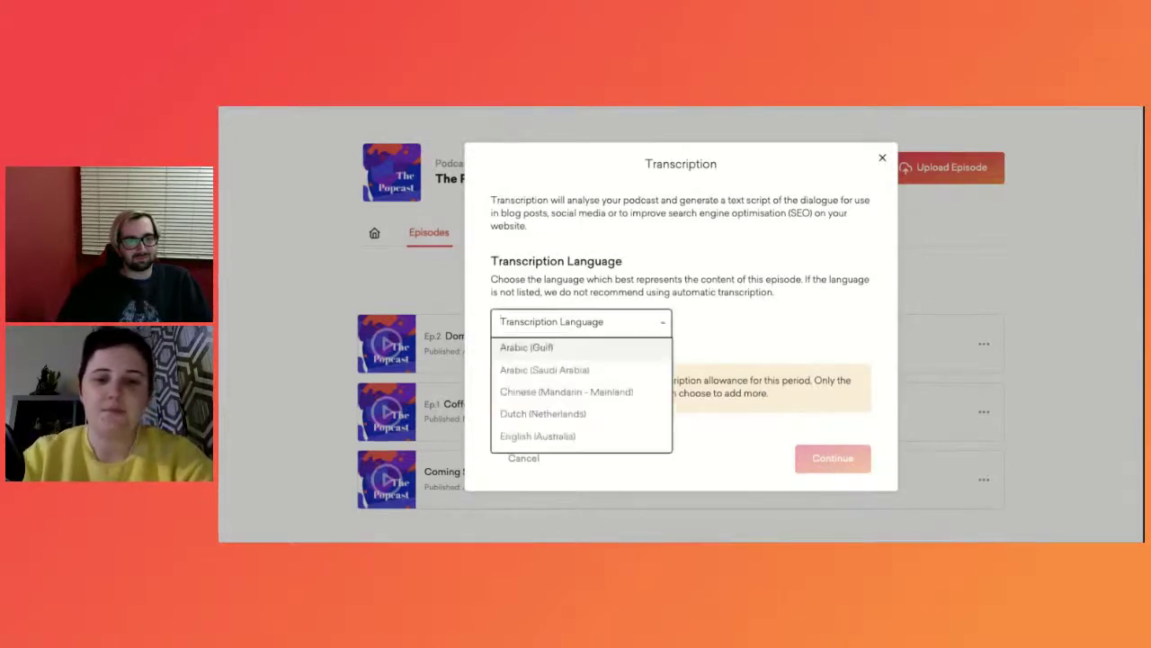
scroll(617, 375, down, 2)
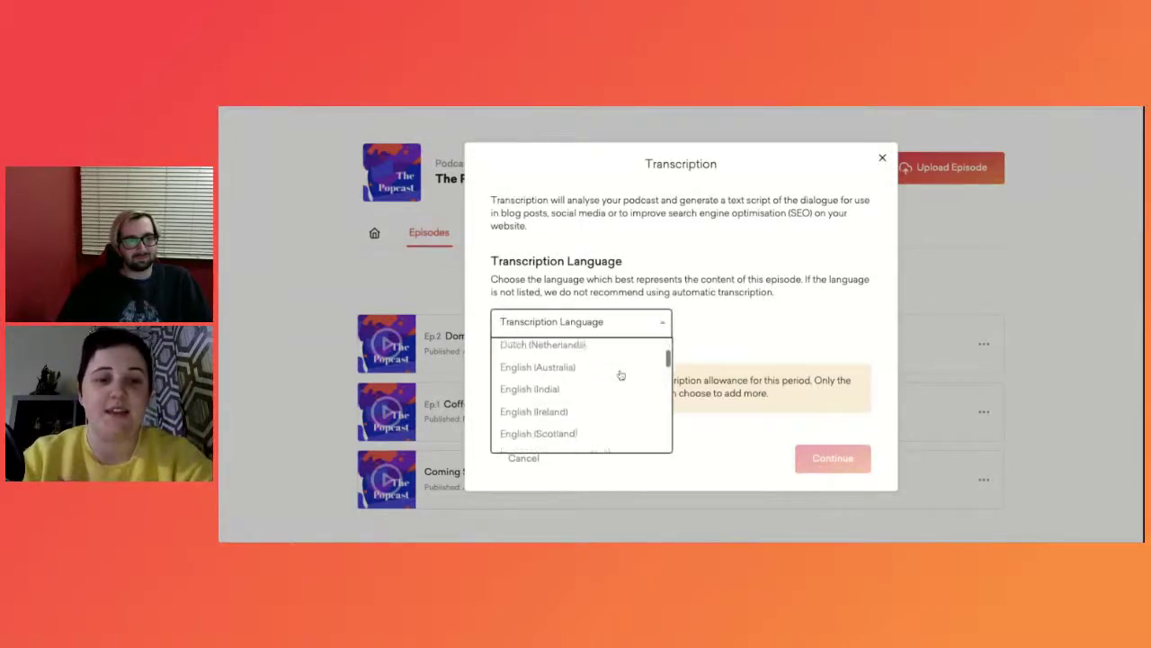
scroll(590, 427, down, 2)
click(576, 407)
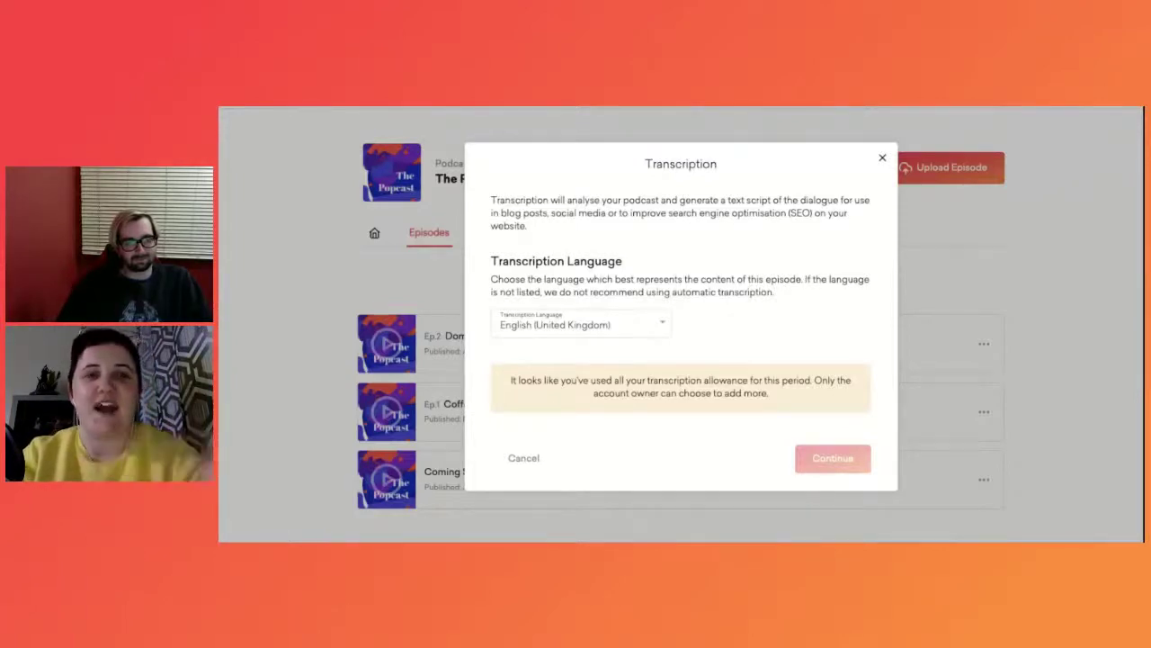
click(881, 154)
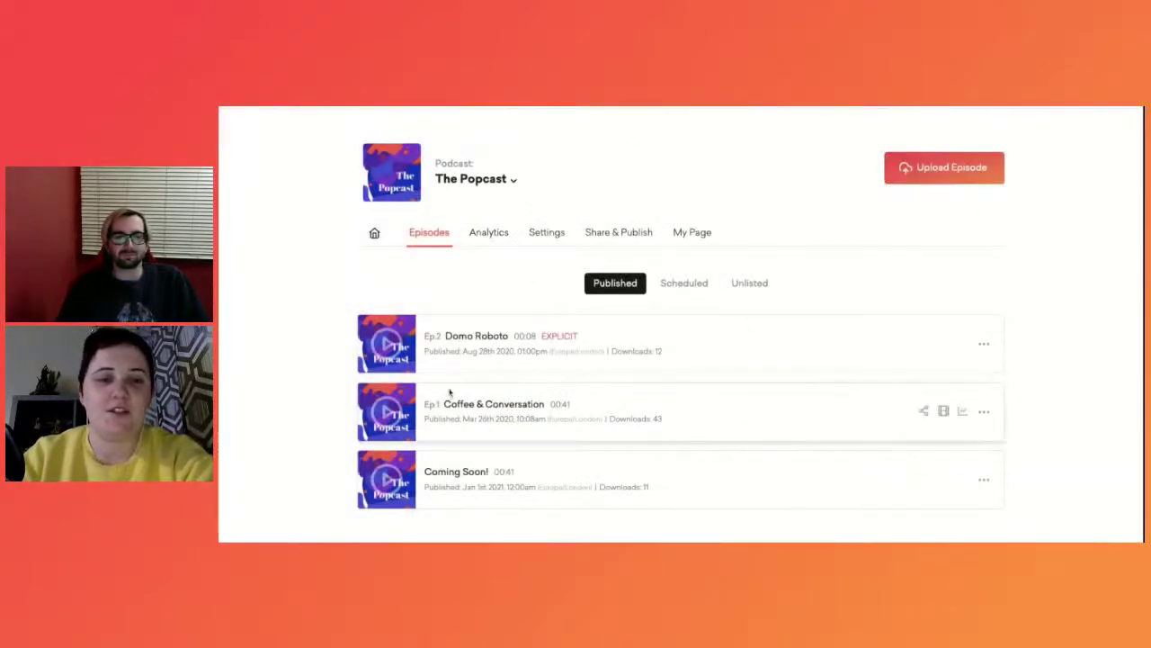
Step: Open the analytics for the whole podcast and set a custom date range from 02 Dec 20 to 28 Jan 21
click(488, 234)
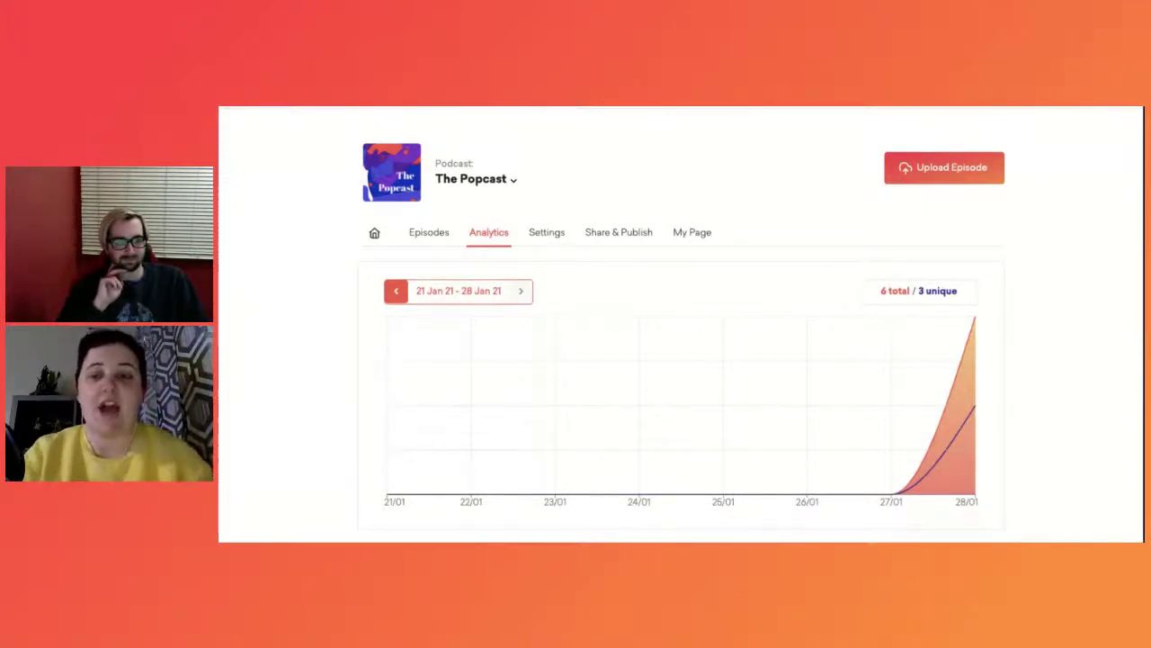
scroll(518, 268, down, 1)
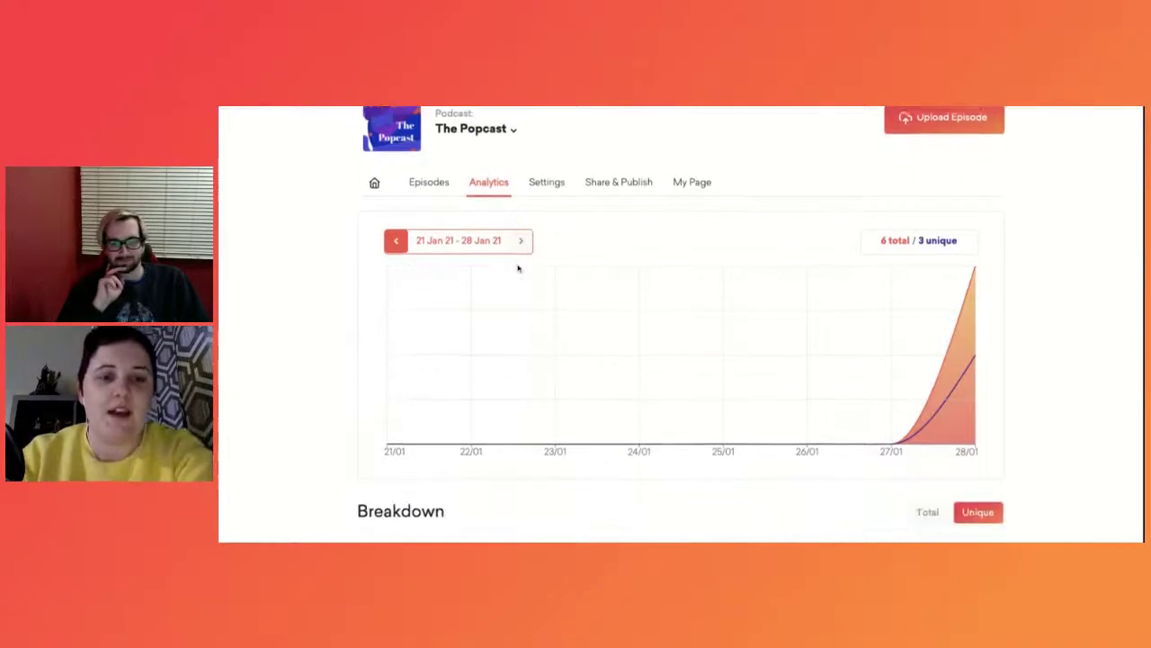
click(475, 246)
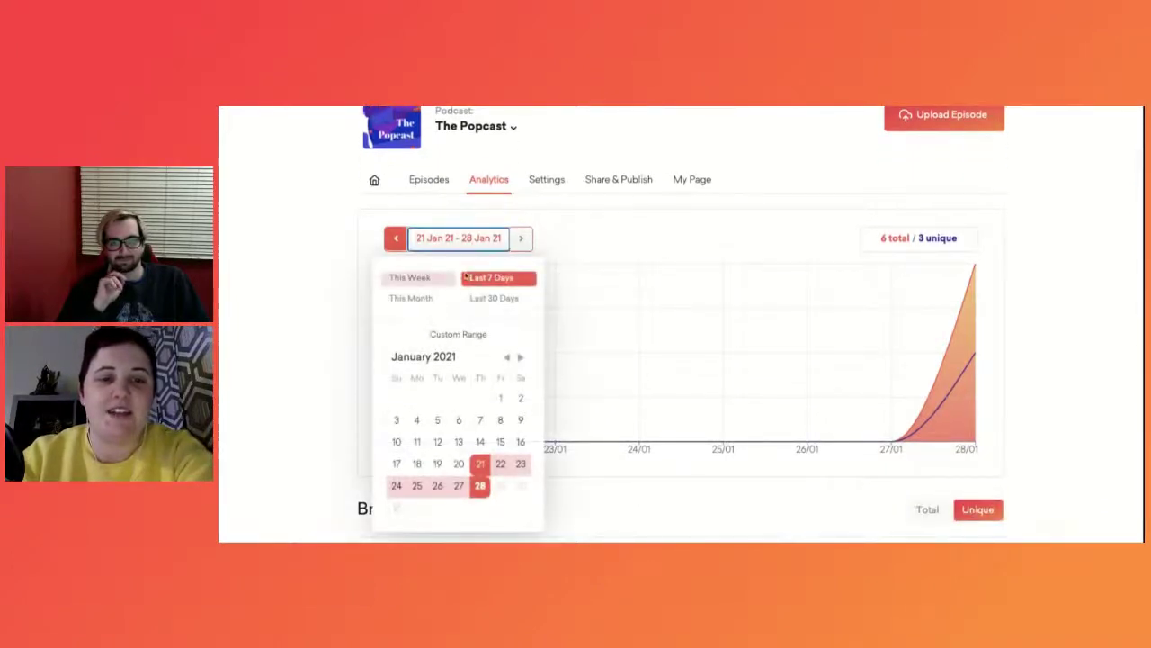
click(506, 357)
click(459, 399)
click(520, 357)
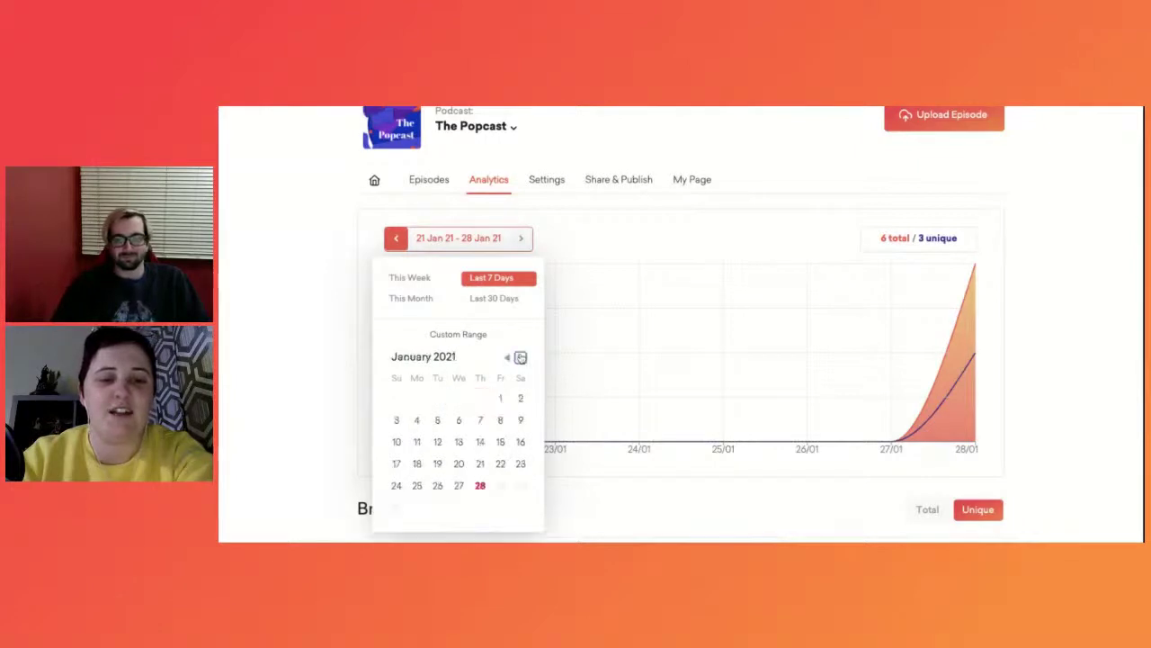
click(480, 486)
click(1049, 257)
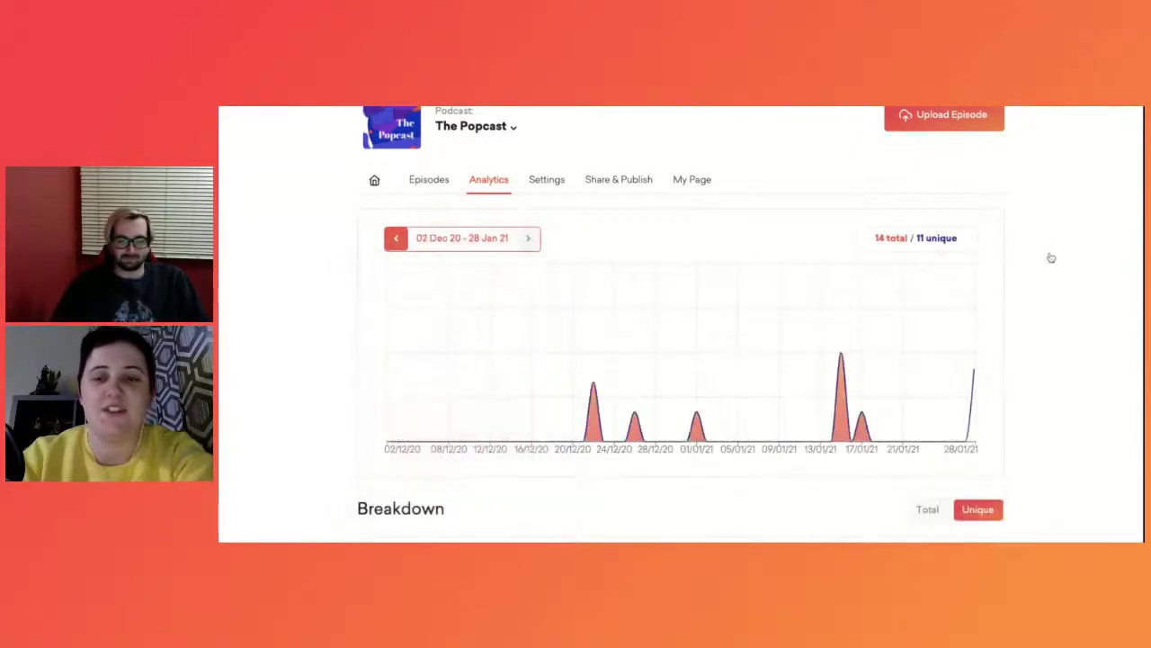
Step: Examine the podcast's download chart and its breakdown by most popular episodes, top locations and top clients
scroll(1051, 257, down, 3)
scroll(1050, 255, up, 1)
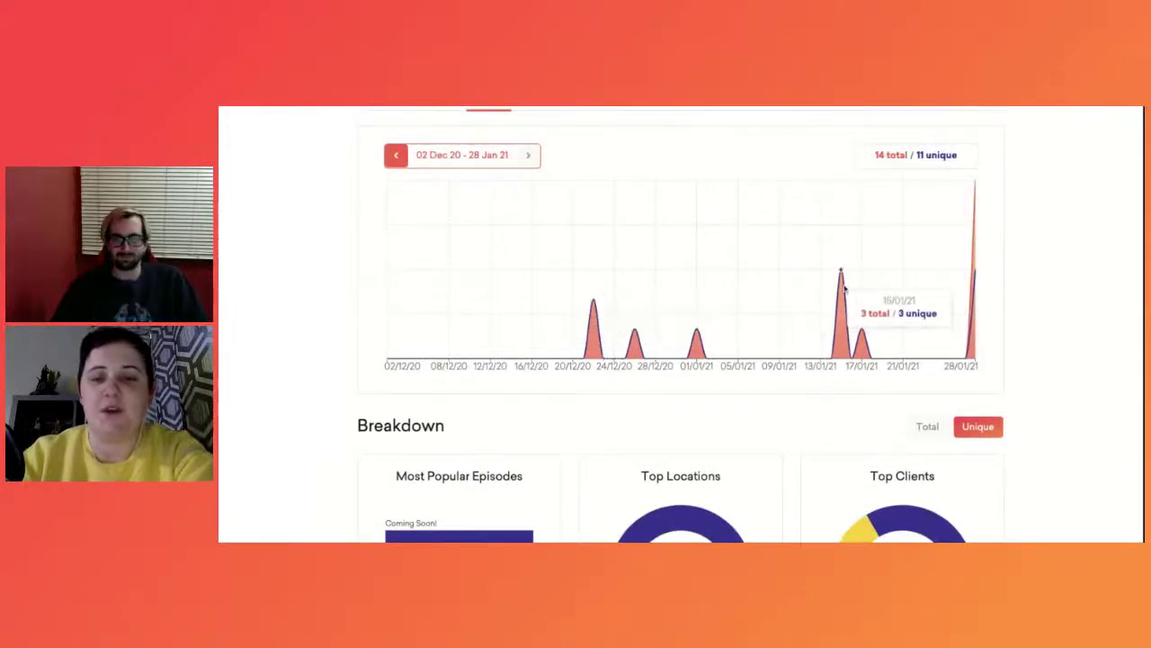
scroll(845, 288, down, 4)
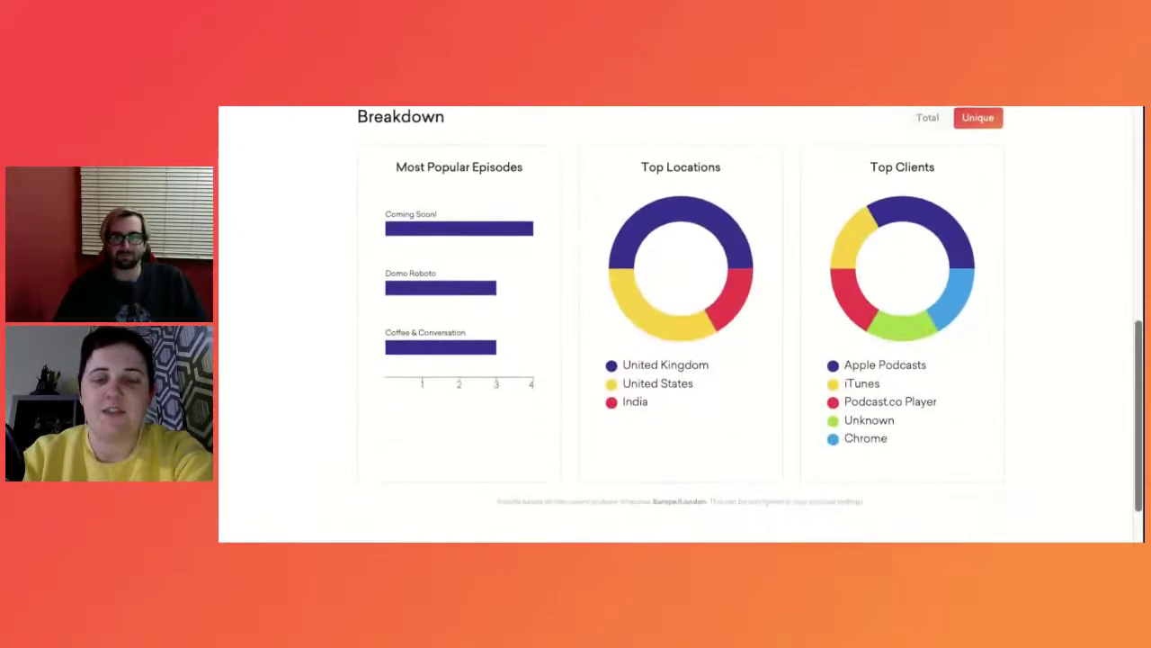
mouse_move(653, 334)
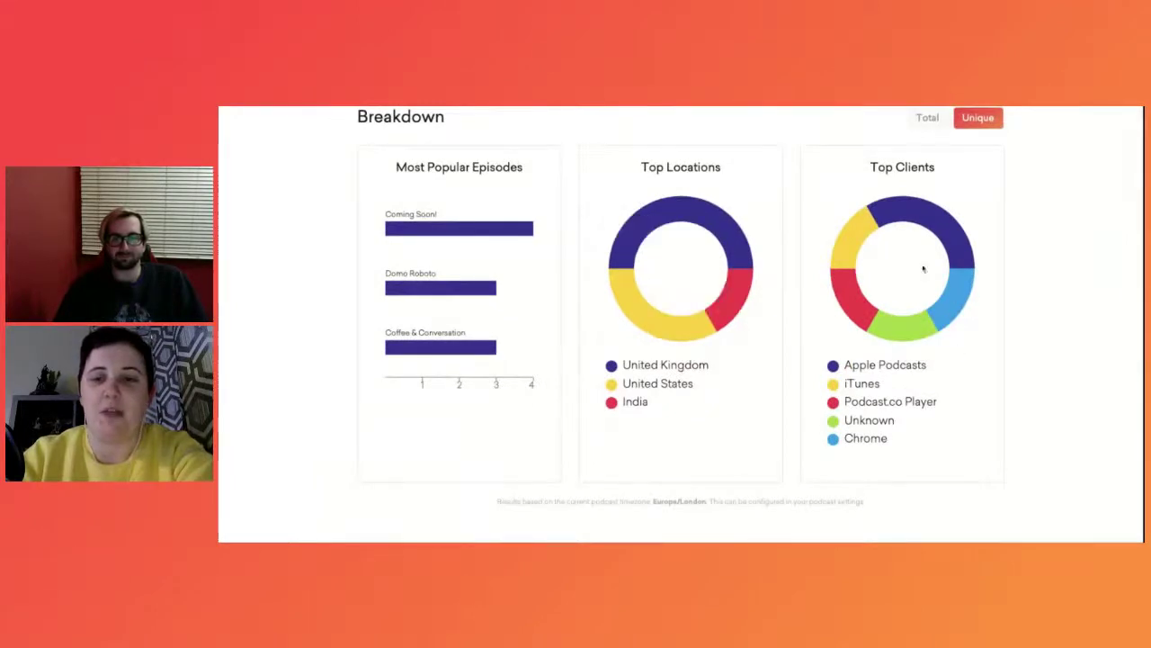
Step: Check the shares in the podcast's analytics breakdown and open the basic settings to view the name, category and description
mouse_move(869, 324)
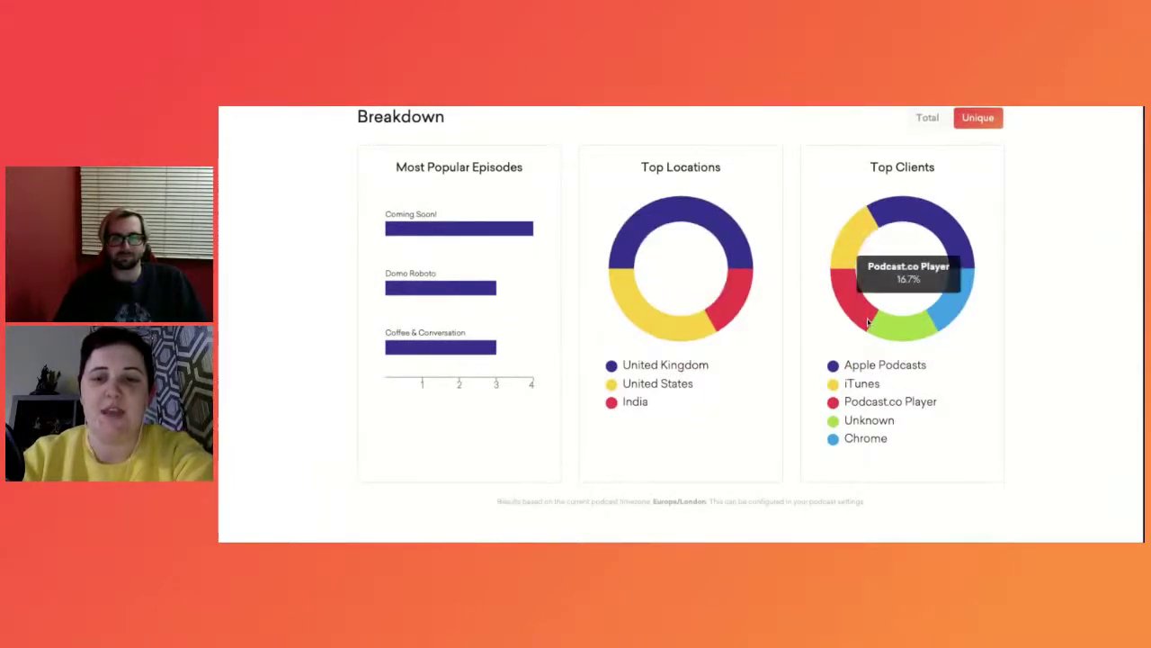
mouse_move(530, 232)
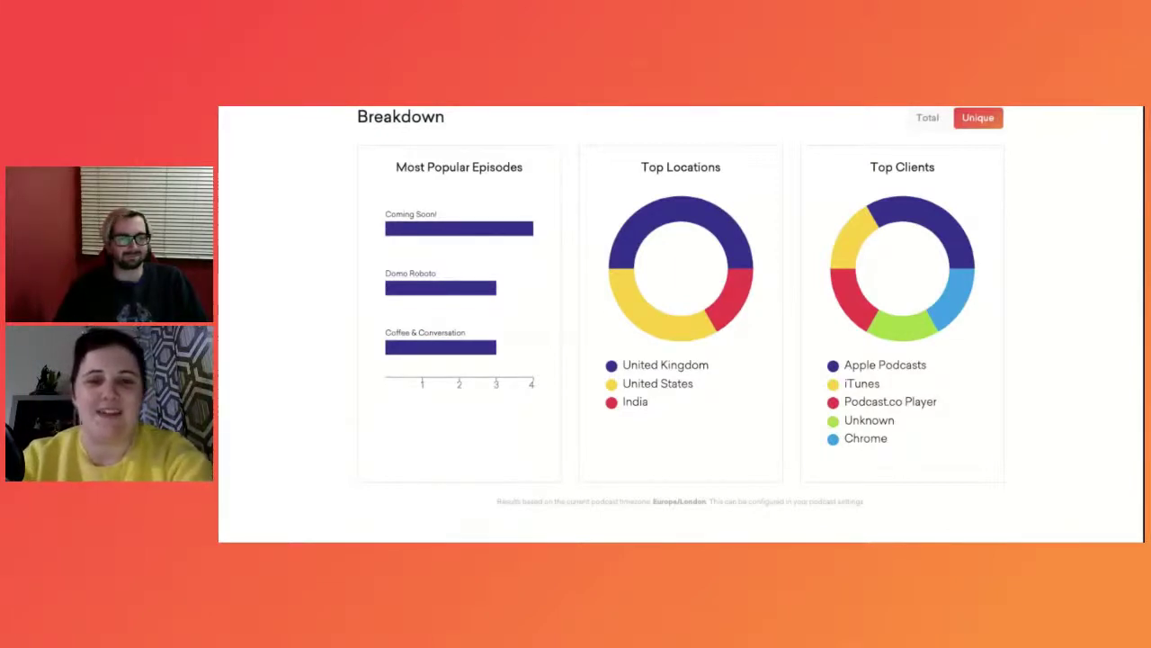
scroll(998, 133, up, 5)
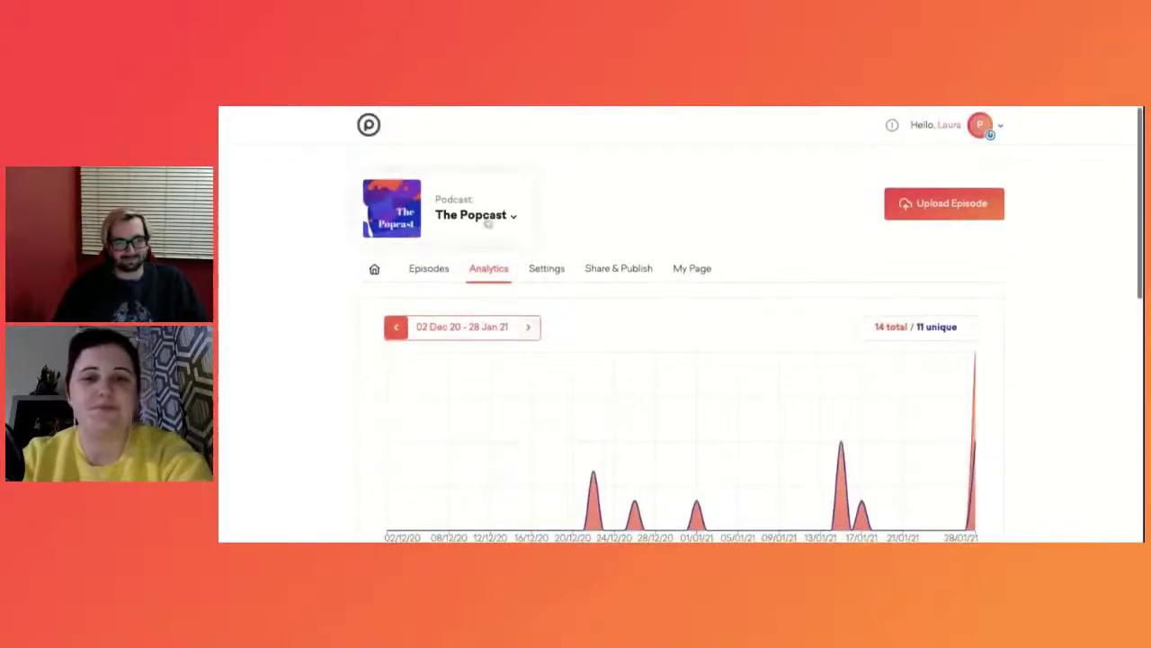
click(541, 276)
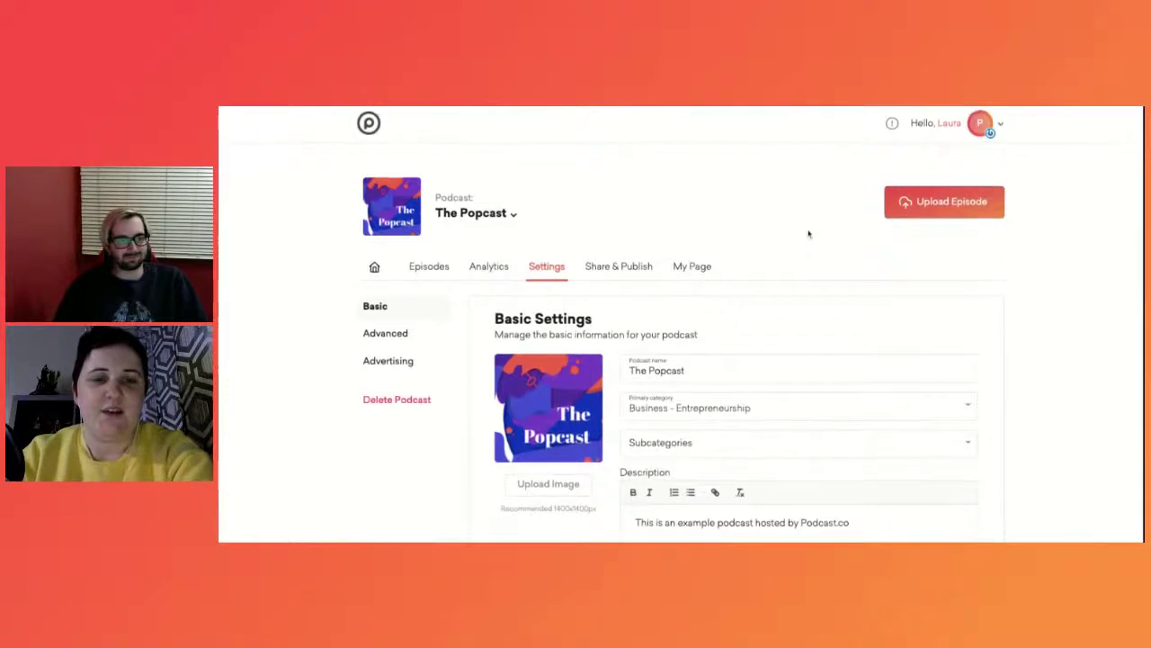
scroll(809, 234, down, 2)
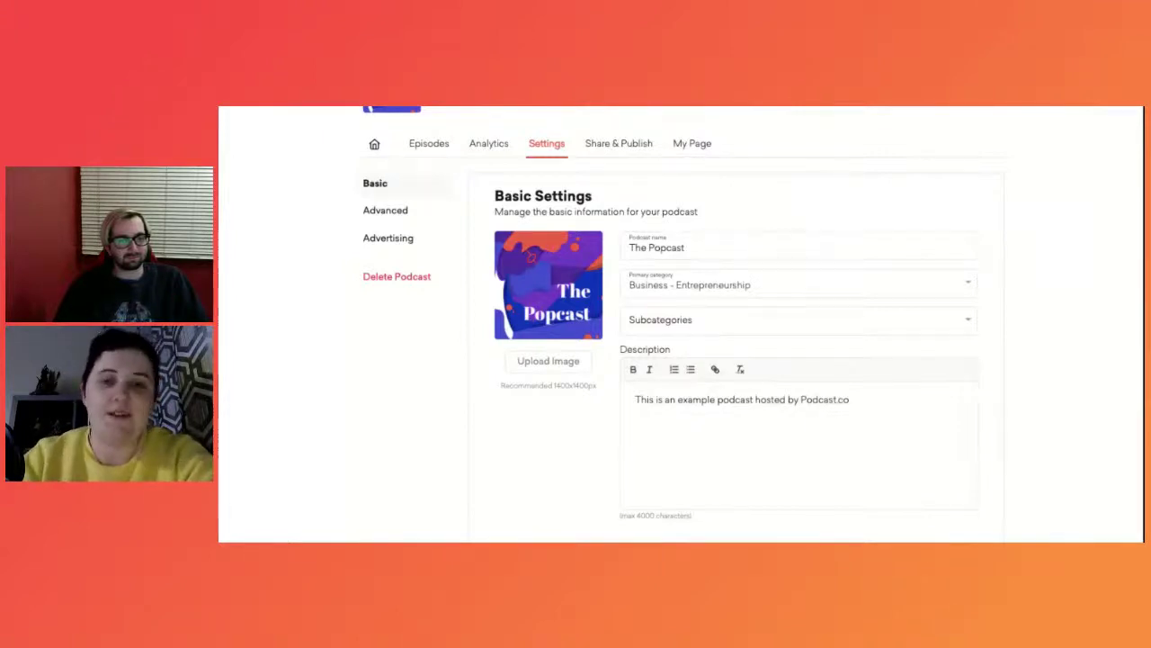
Step: Open the podcast's advanced settings, choose Europe/London as the time zone, and view the time zone list once more without changing it
click(406, 212)
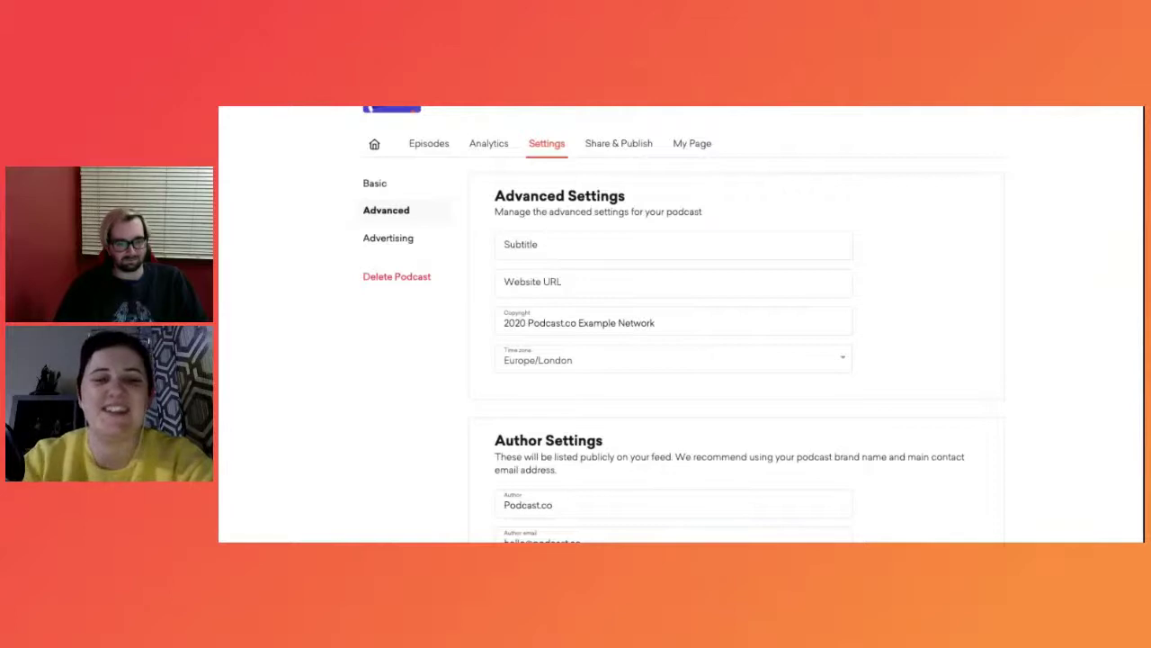
scroll(942, 347, down, 1)
scroll(943, 348, down, 1)
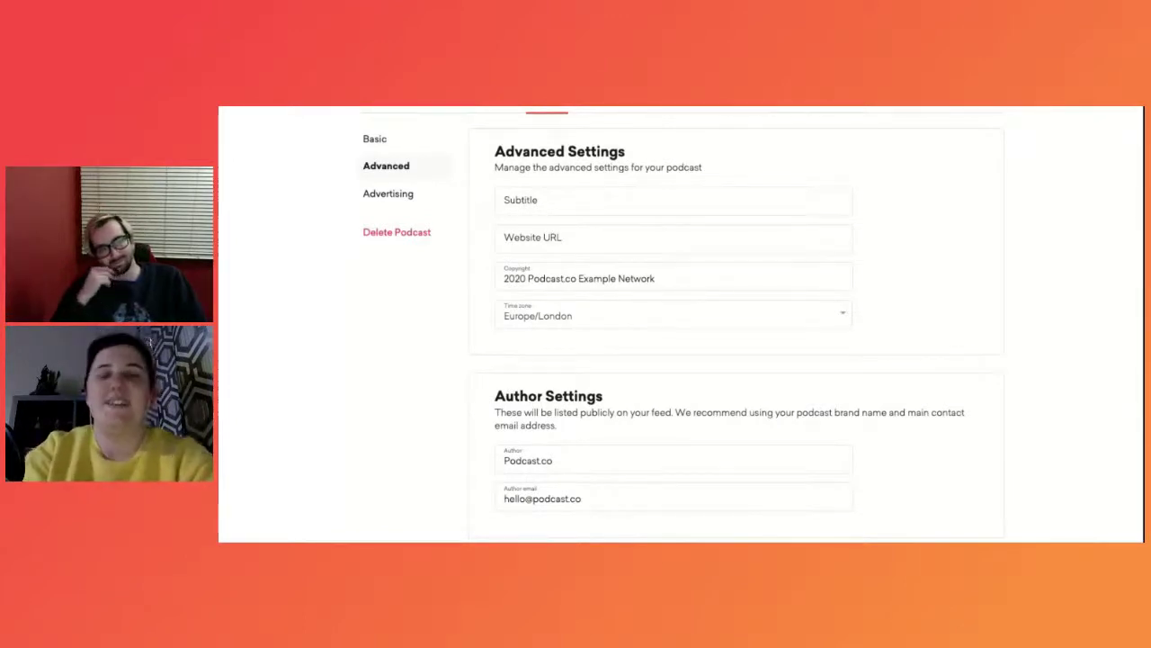
scroll(681, 323, down, 2)
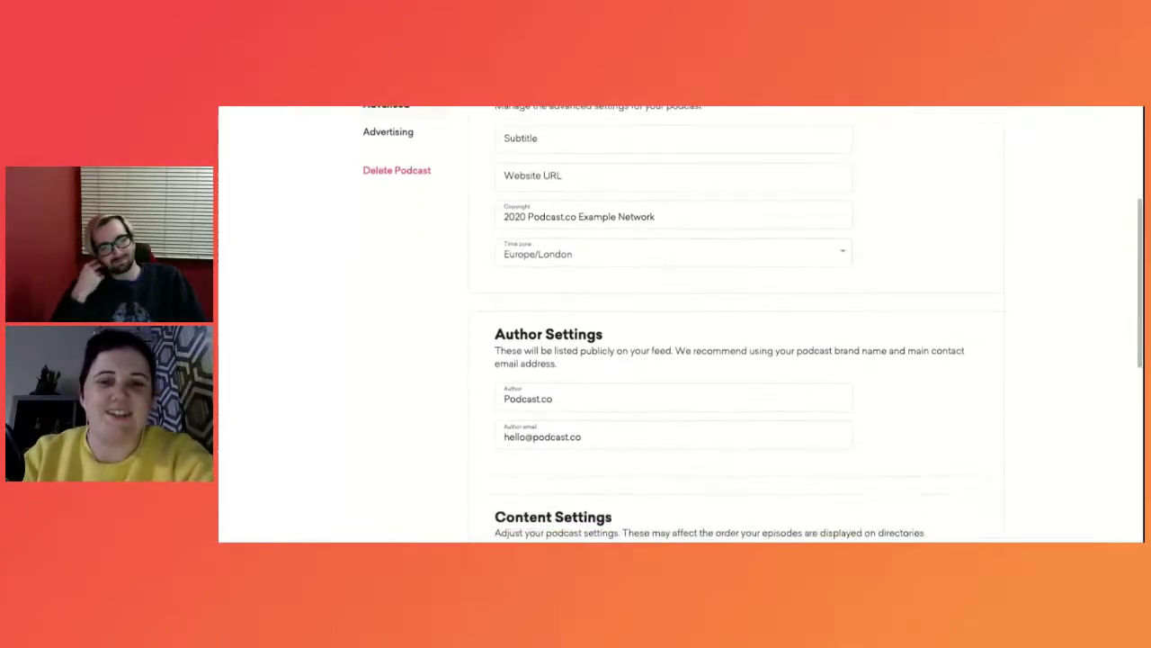
click(563, 249)
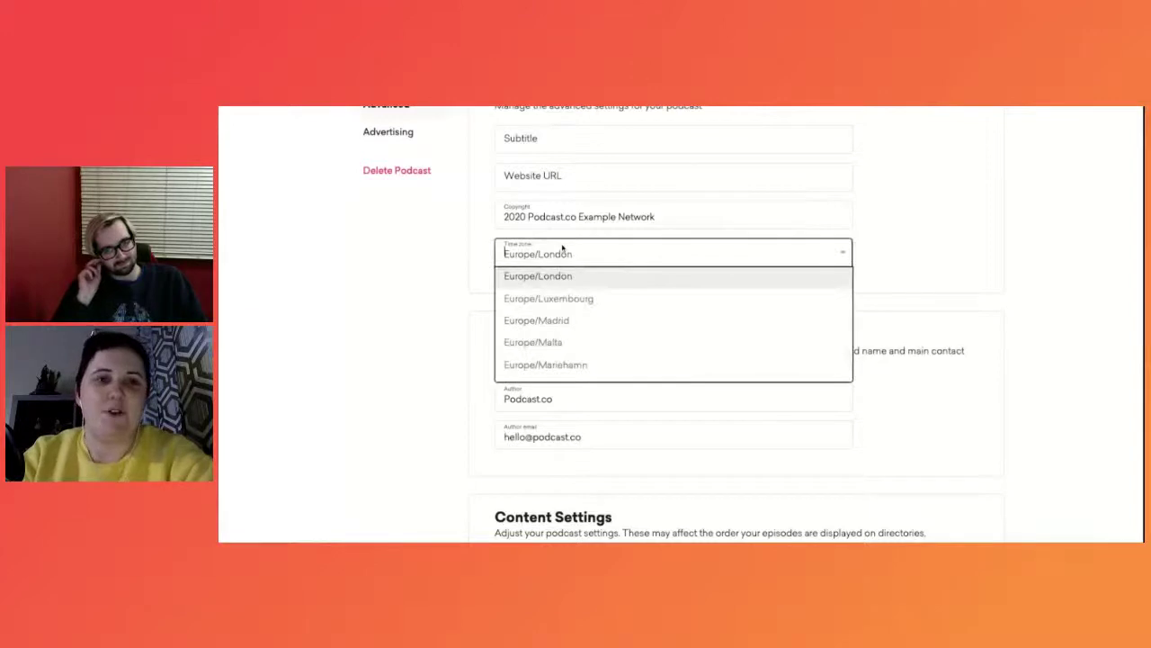
click(599, 277)
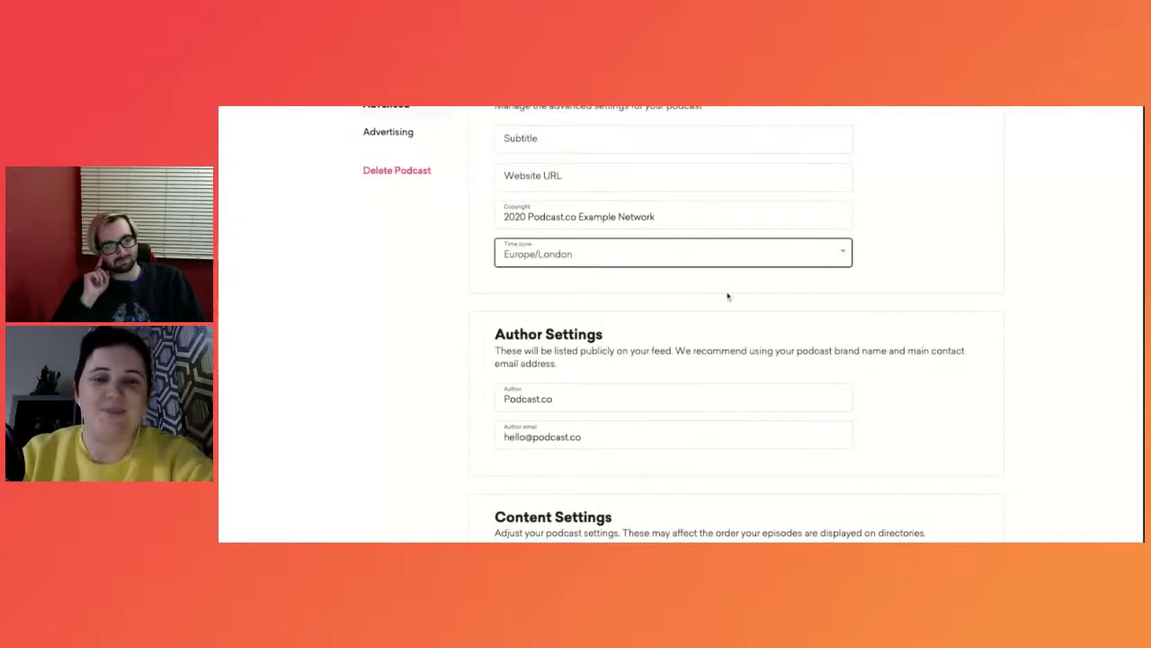
click(850, 263)
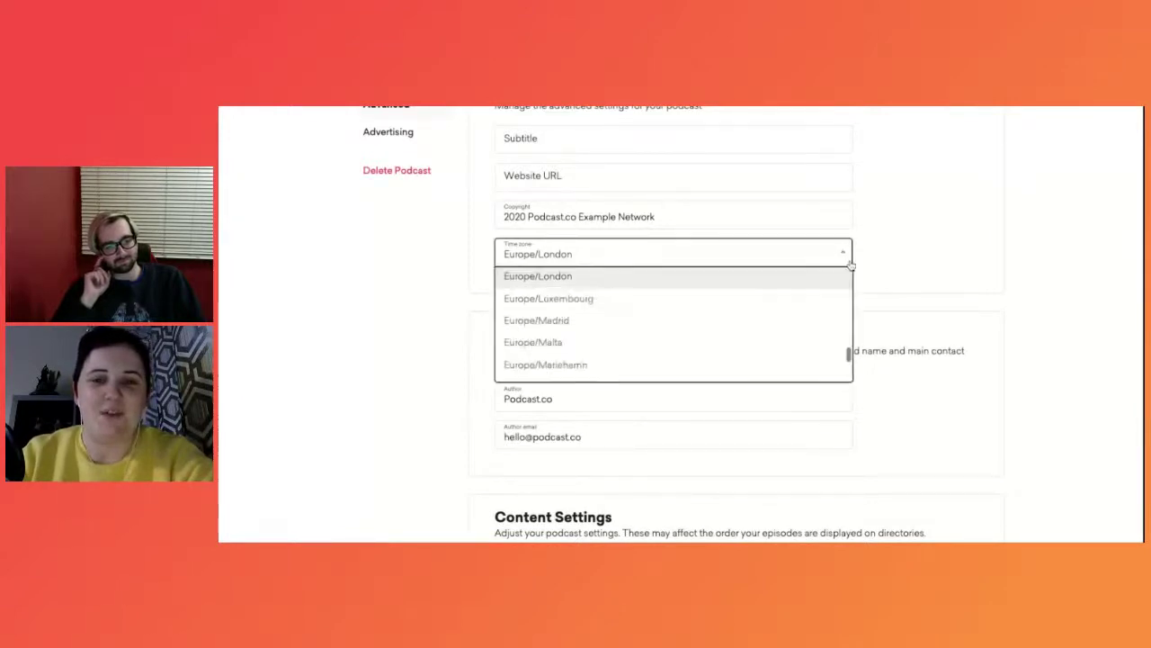
click(907, 315)
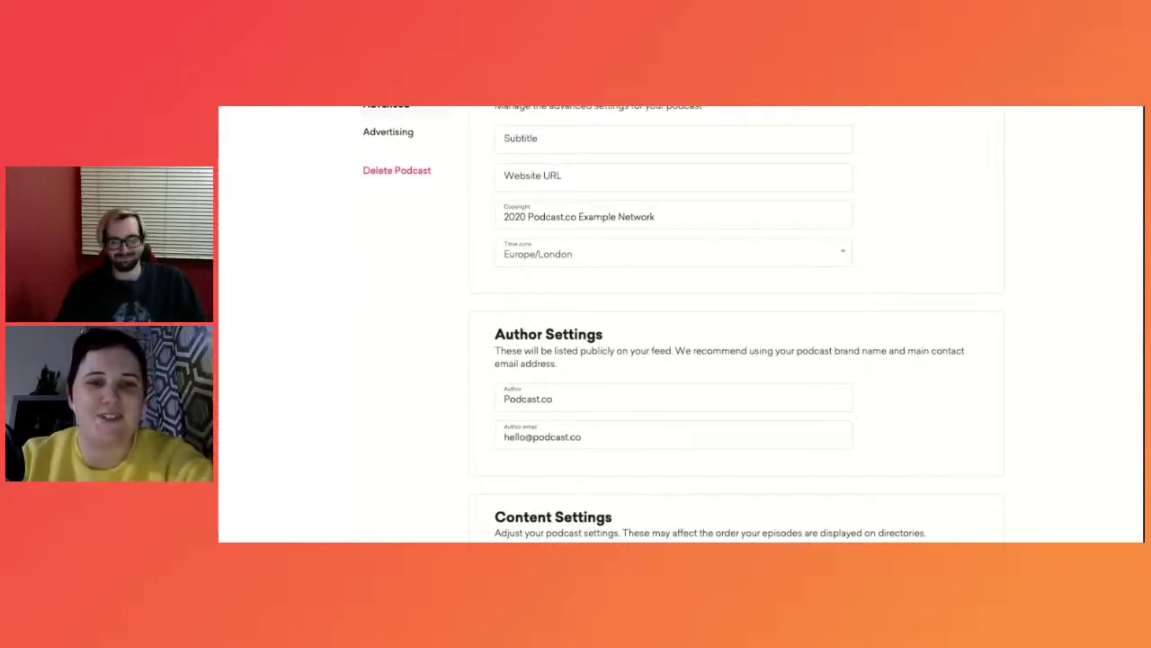
Step: Review the author settings and highlight the listed author name
scroll(610, 243, down, 1)
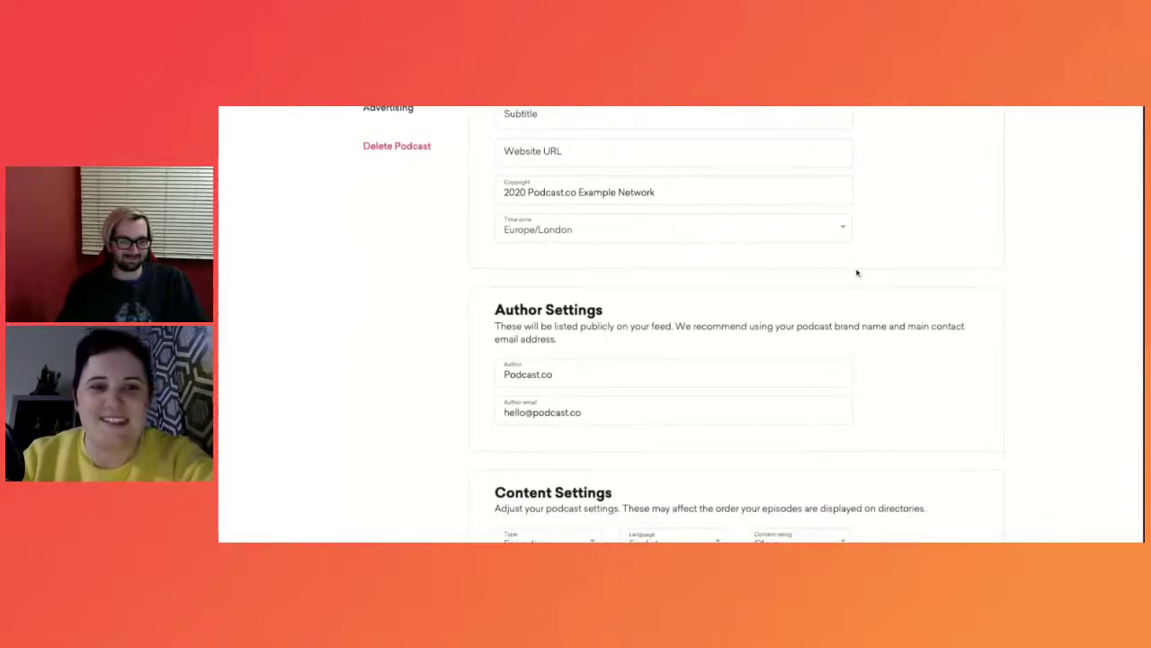
scroll(857, 272, down, 4)
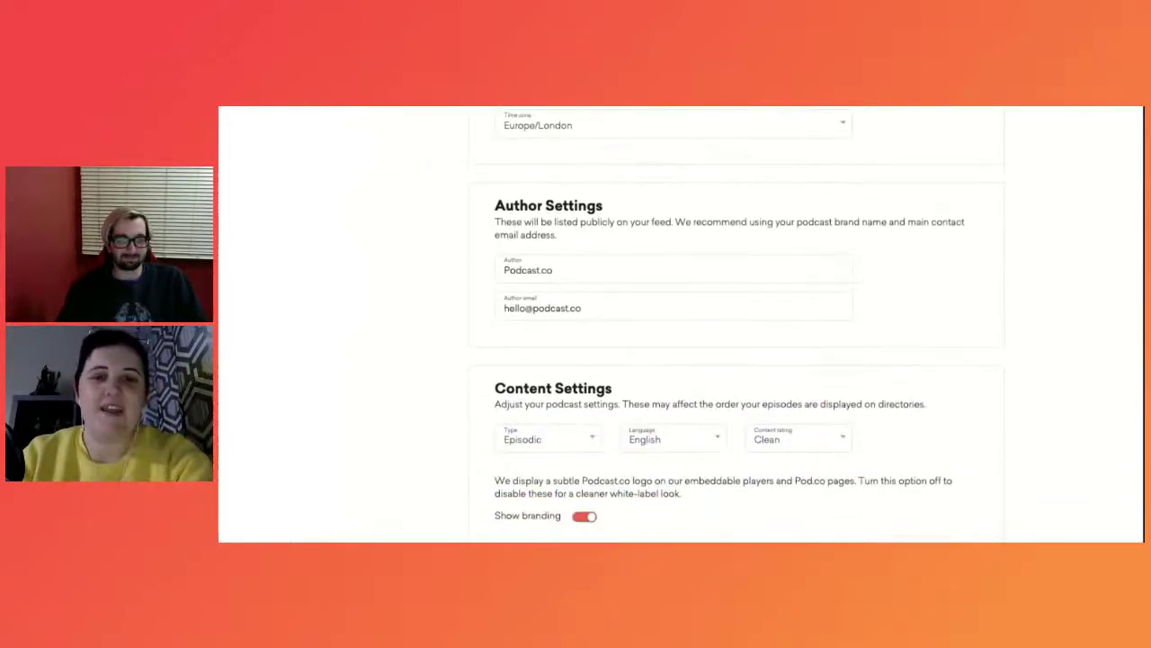
drag(558, 270, 501, 269)
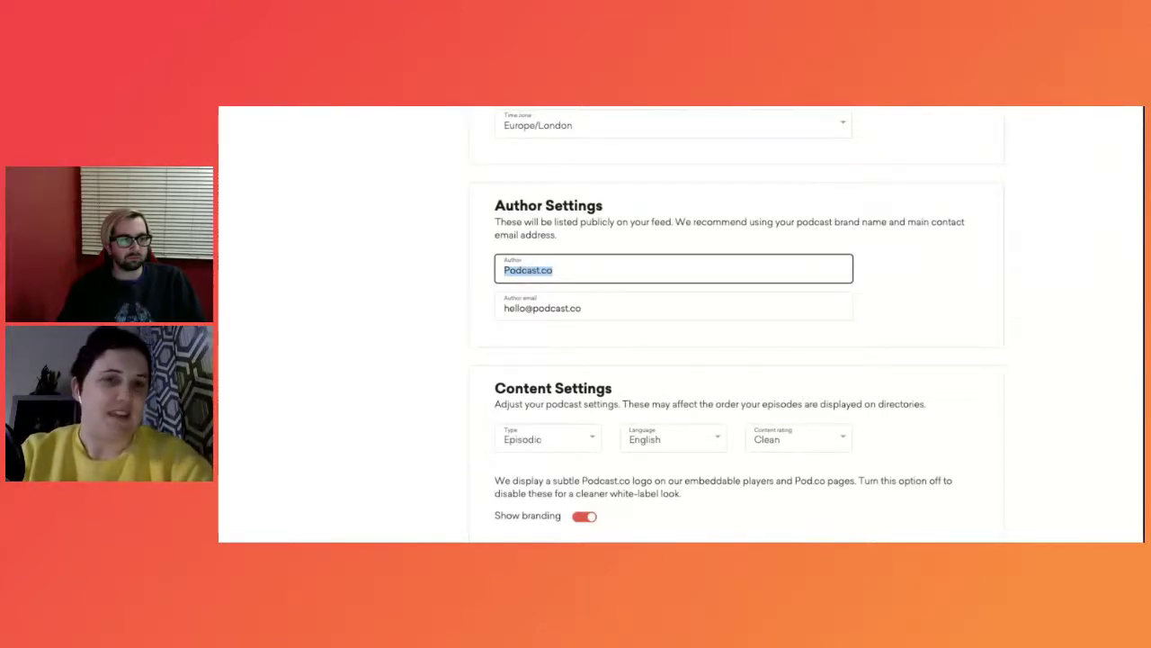
Step: View the podcast type options in the content settings and close the list without changing the selection
scroll(681, 323, down, 5)
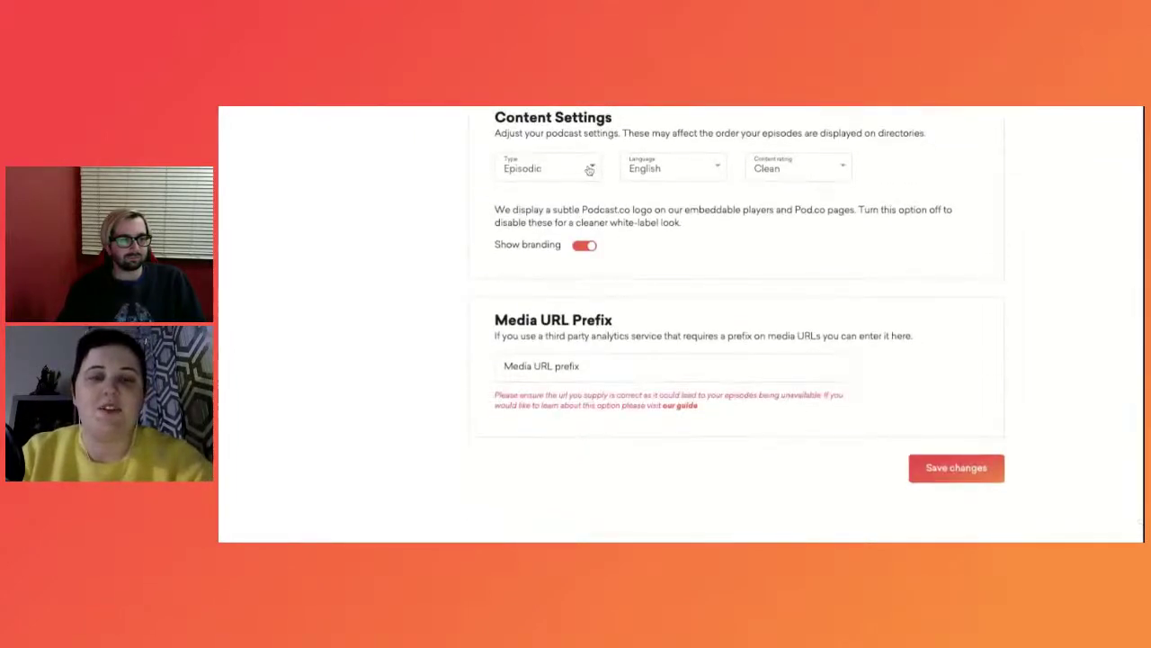
click(589, 170)
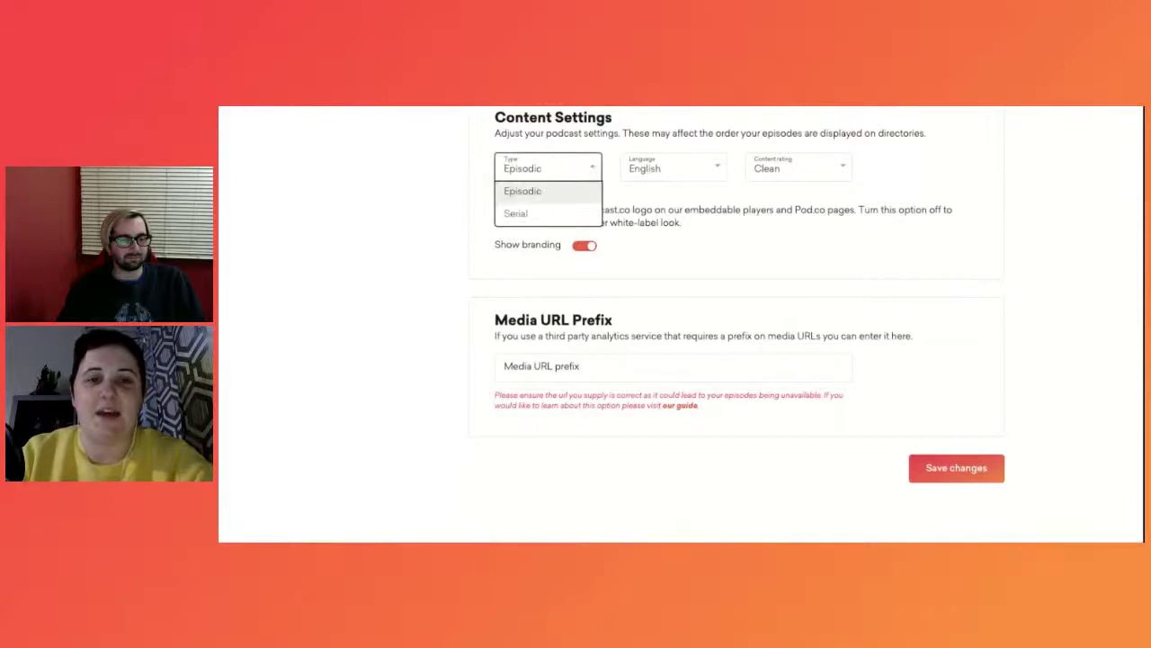
click(644, 201)
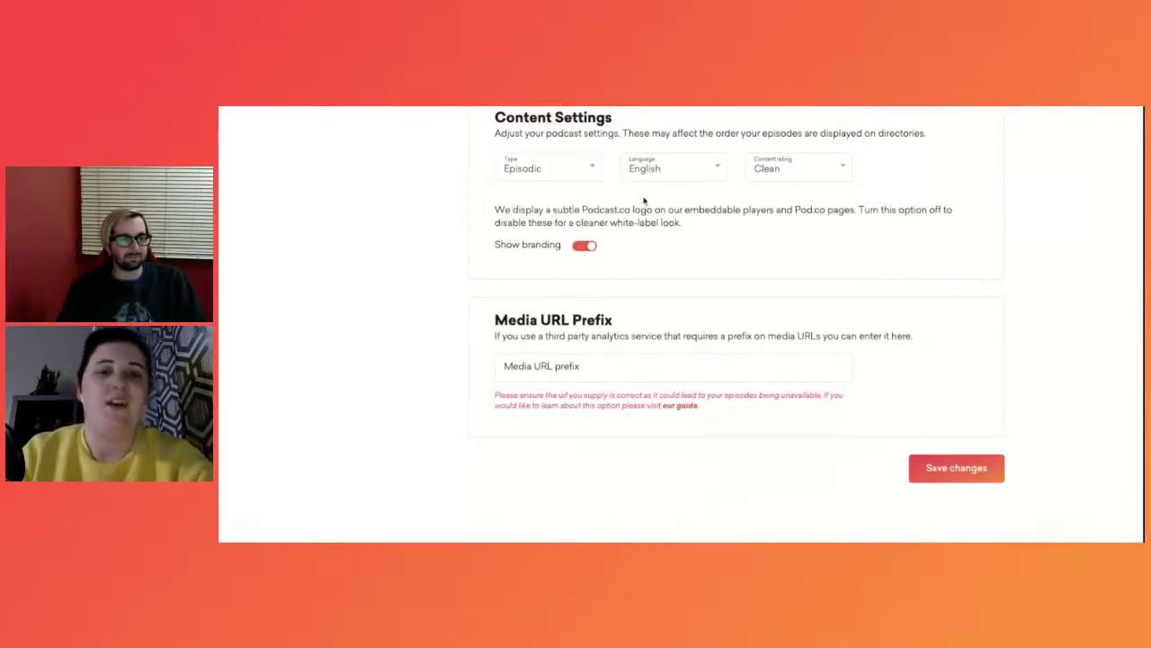
click(549, 173)
click(438, 177)
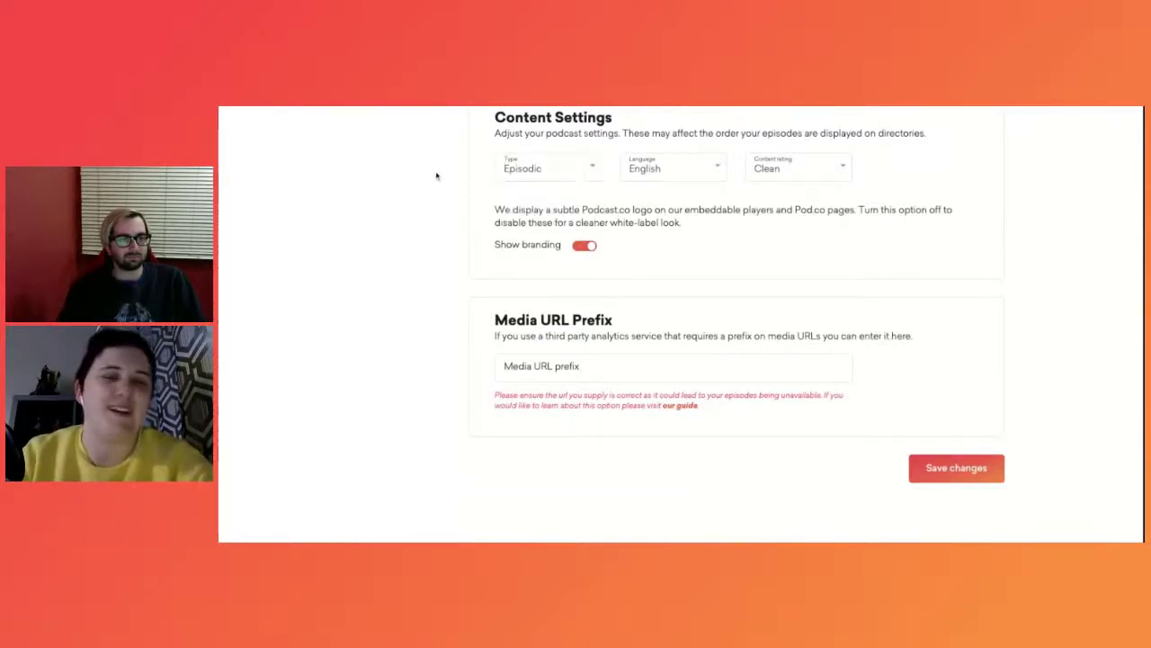
Step: Switch the podcast's content rating to Explicit and set it back to Clean
click(831, 164)
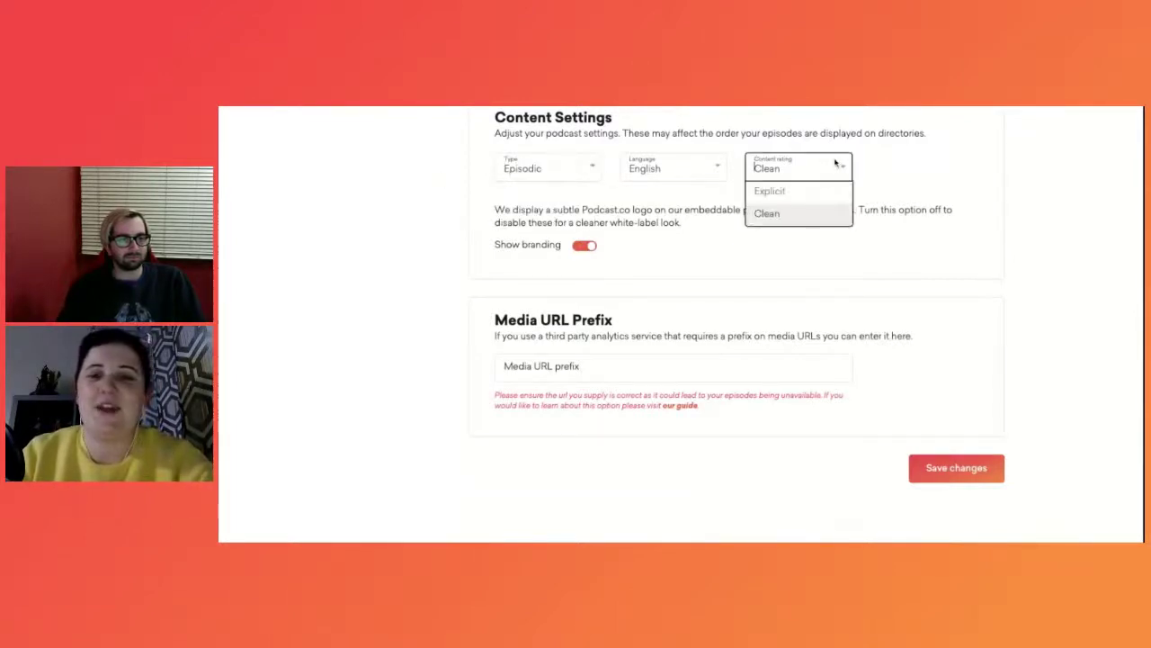
click(778, 191)
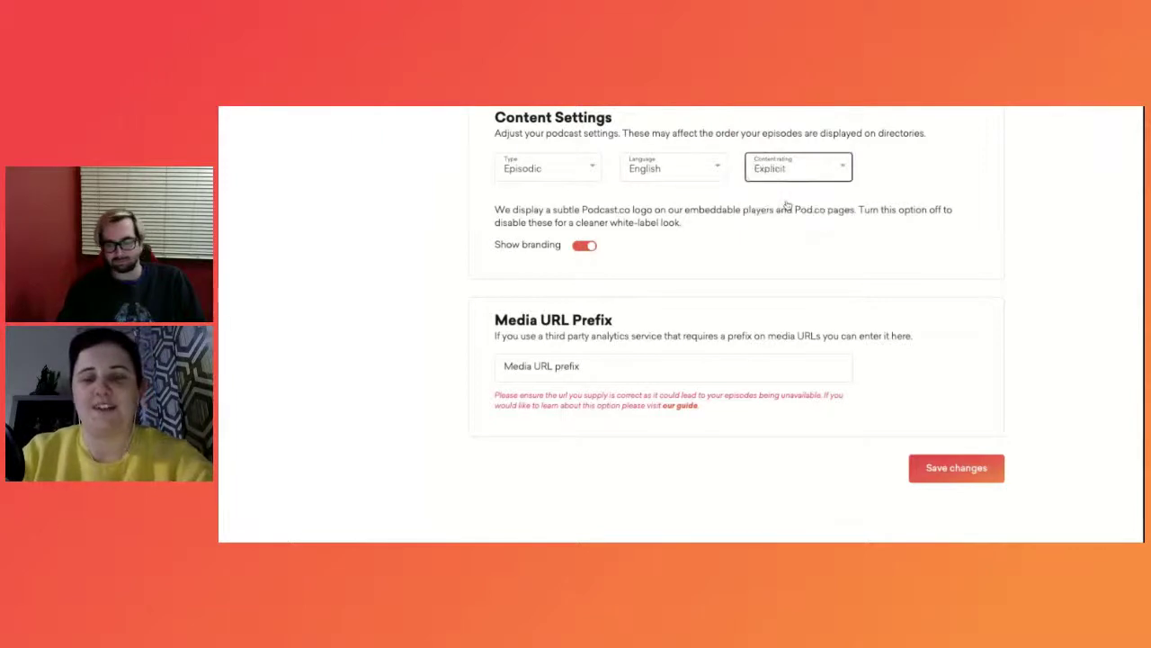
click(820, 175)
click(822, 213)
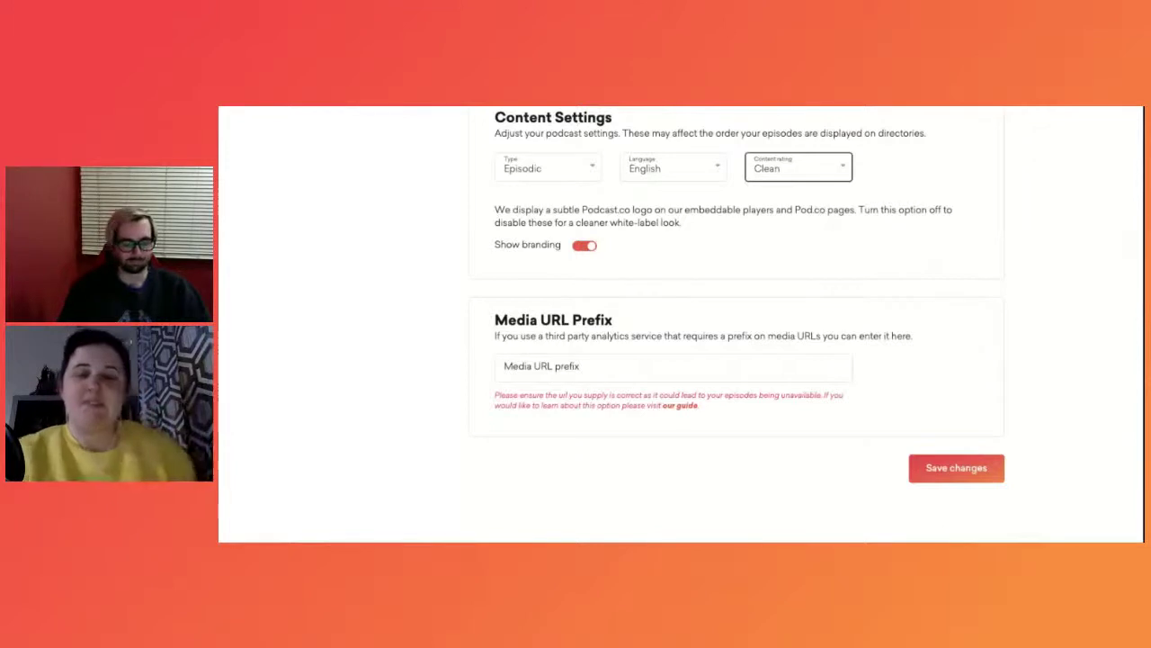
Step: Turn off the Show branding option and view the media URL prefix field, leaving it empty
click(584, 246)
click(585, 248)
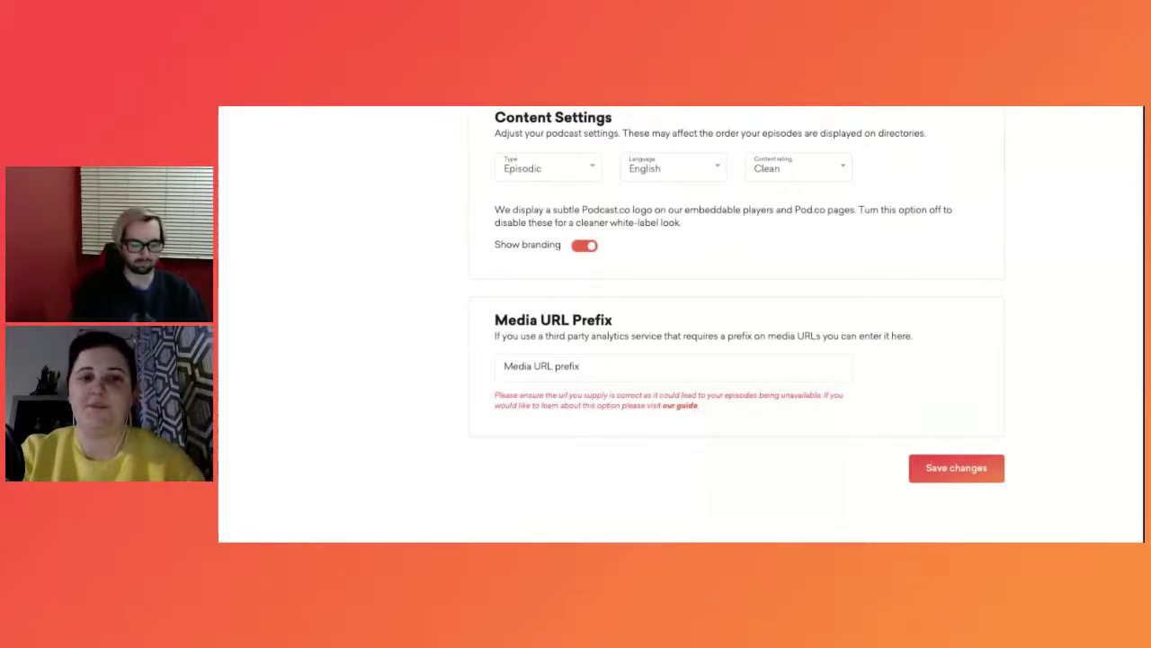
click(585, 246)
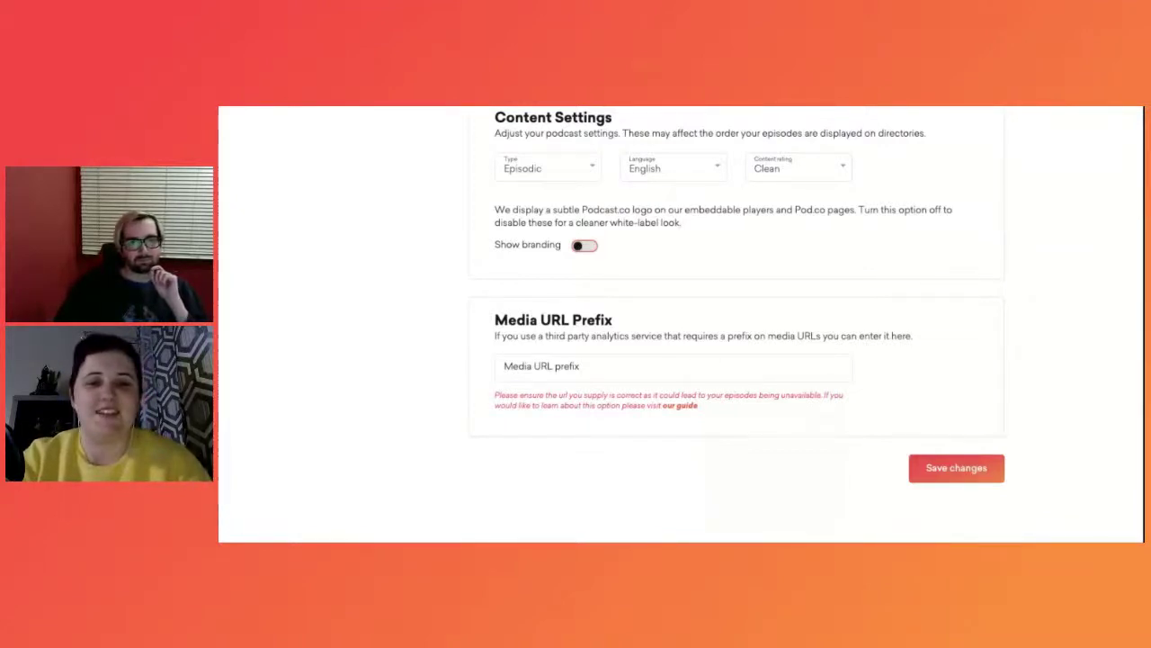
click(578, 376)
click(435, 367)
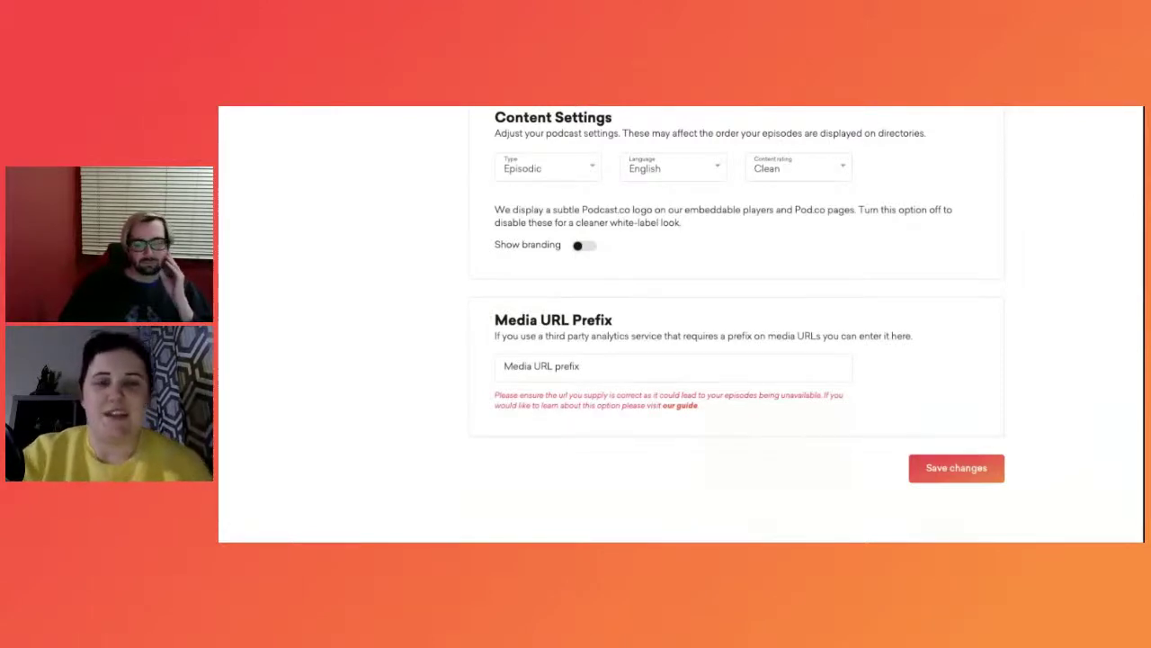
Step: Open the podcast's advertising settings and review the pre-roll and post-roll upload options
scroll(364, 364, up, 10)
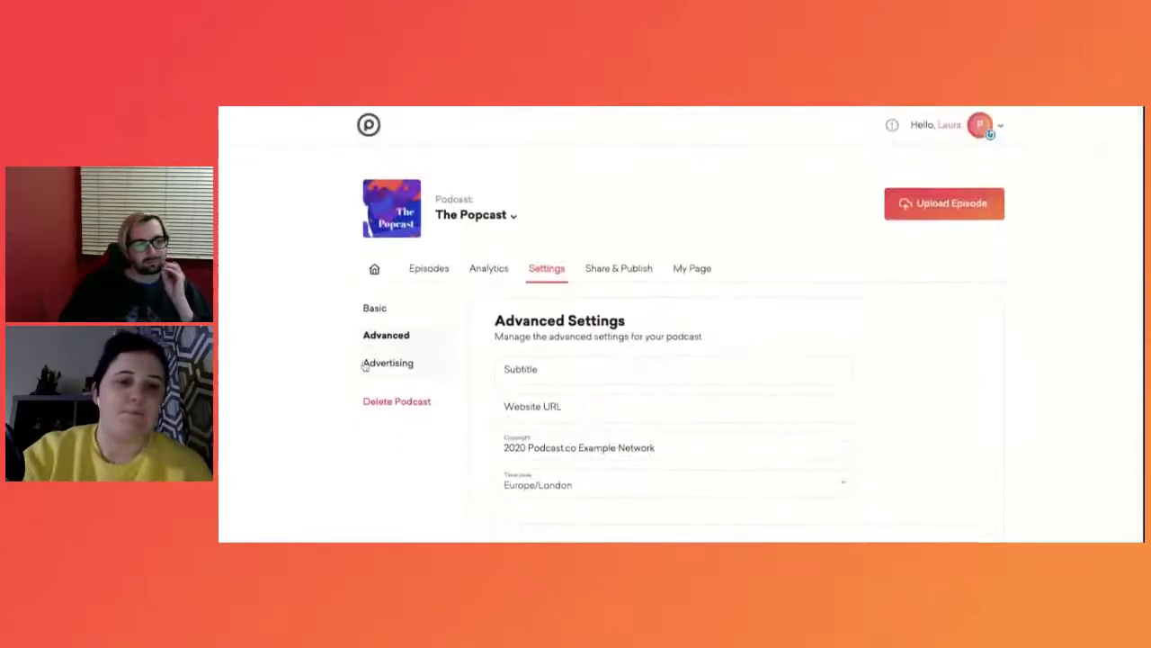
click(366, 363)
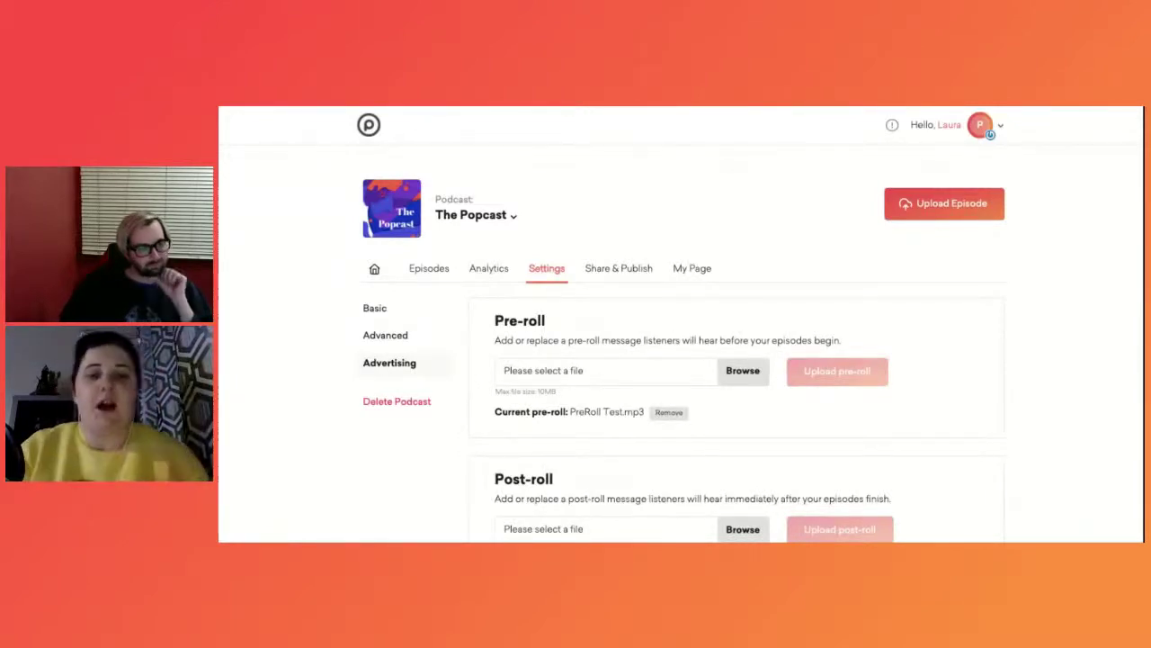
scroll(773, 338, down, 3)
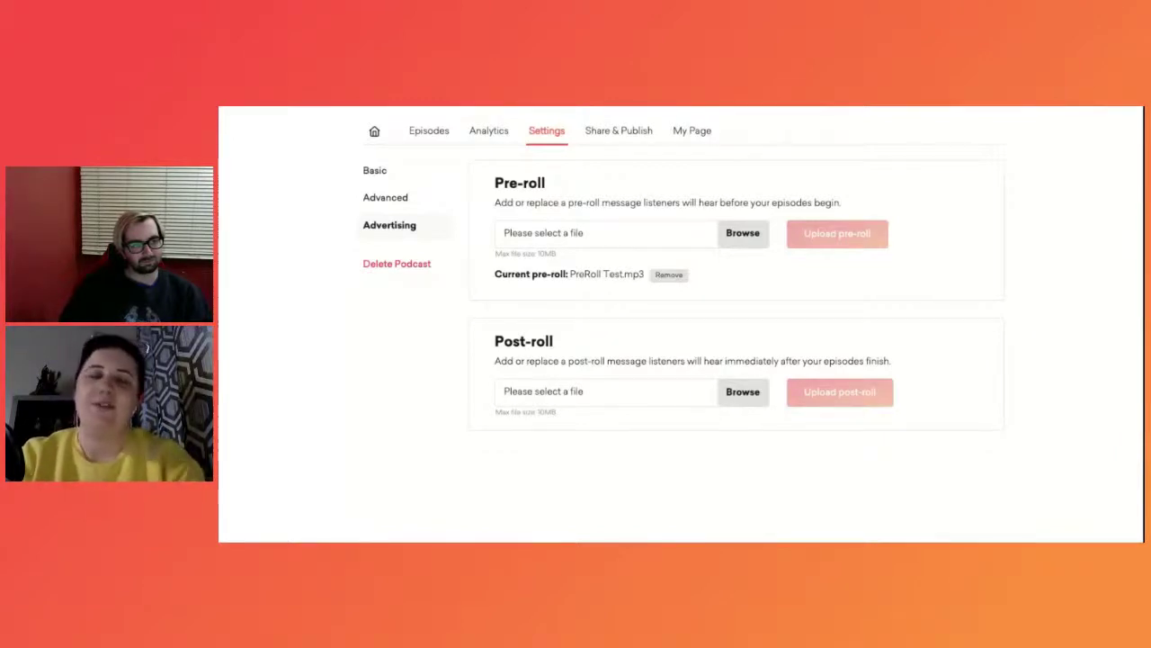
Step: Open the podcast's sharing and publishing page and review the One Click Distribution status, directory platforms and RSS feed
click(623, 133)
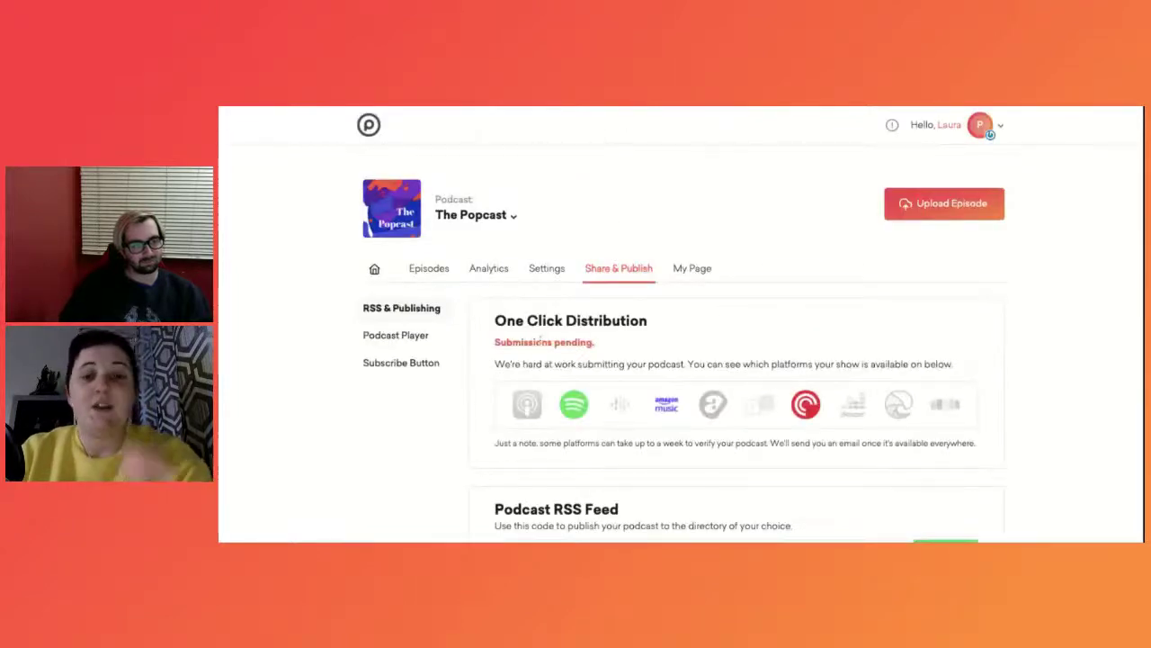
scroll(630, 359, down, 2)
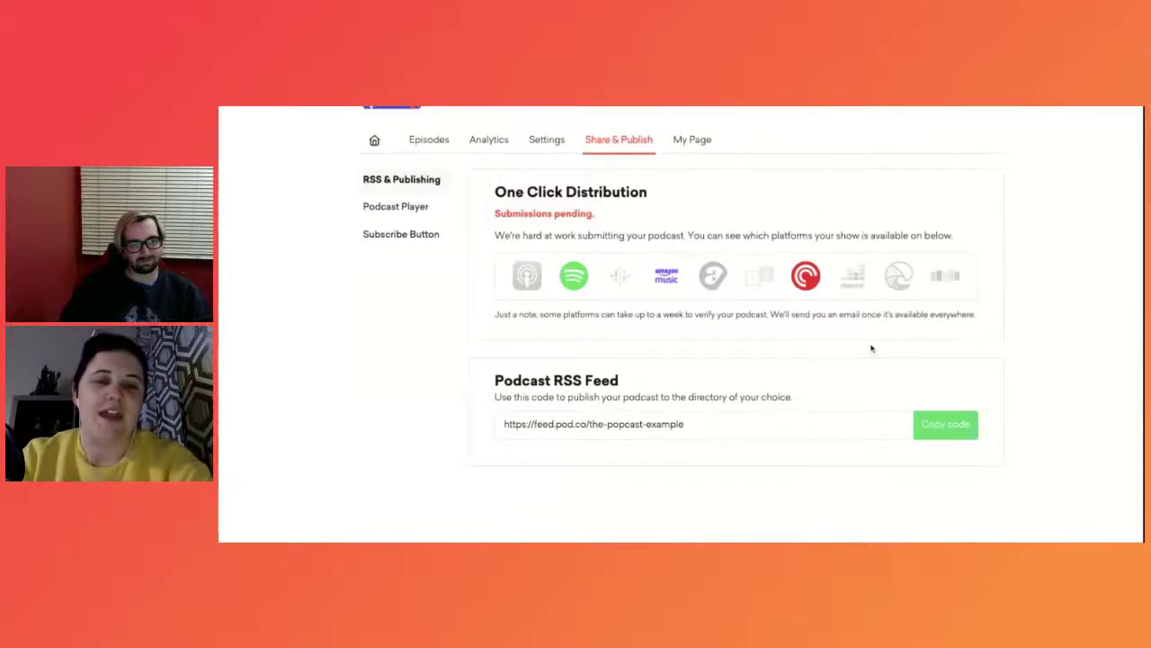
scroll(871, 350, down, 1)
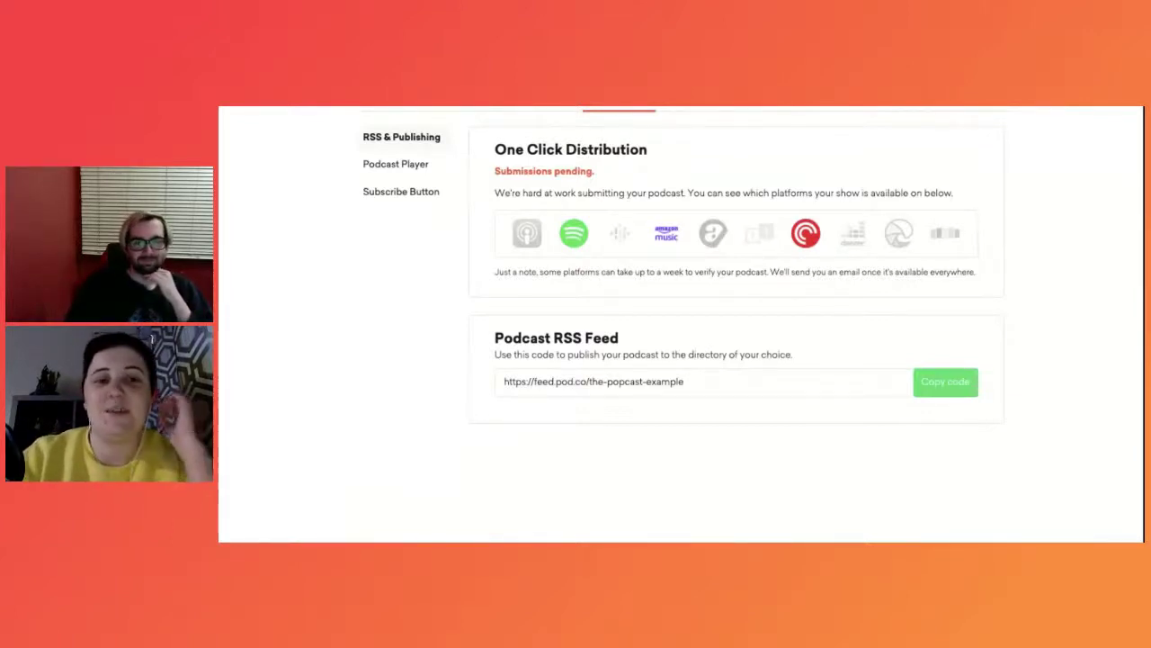
drag(494, 173, 594, 172)
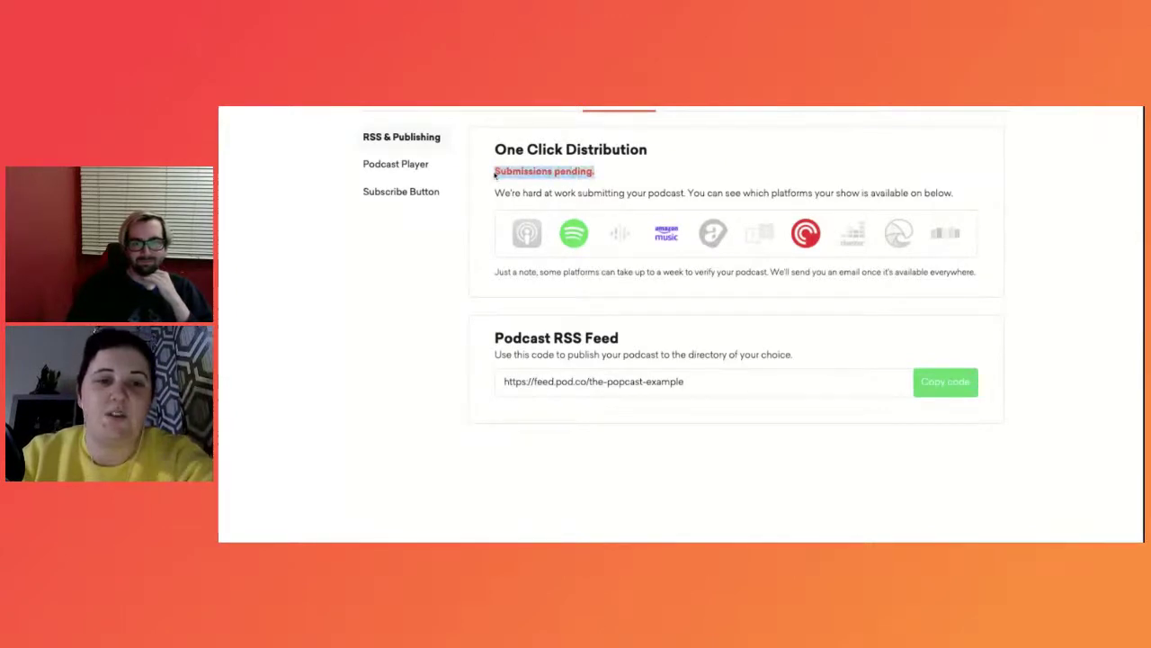
click(634, 171)
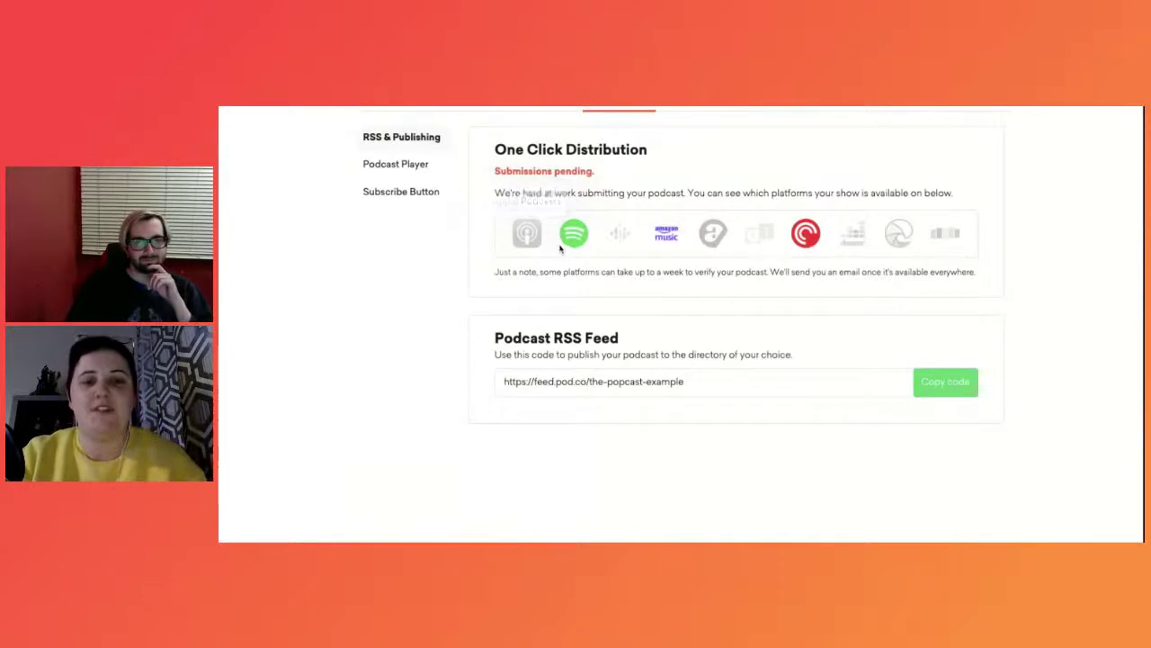
mouse_move(572, 244)
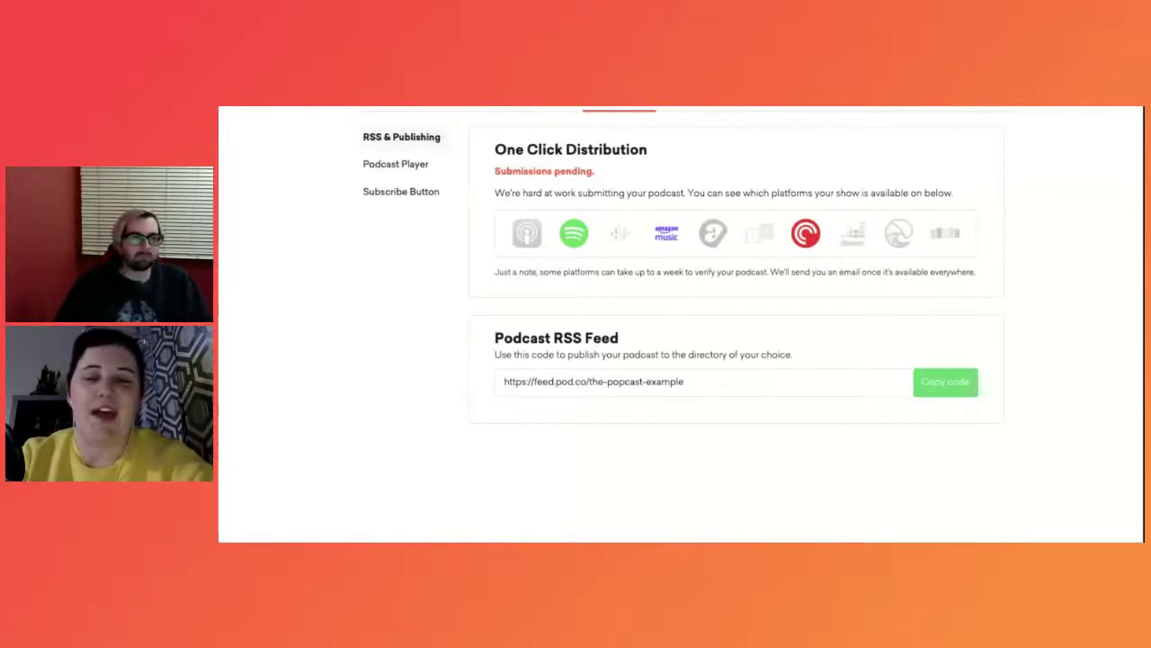
Step: Open the podcast player settings and review the embed code and the player preview
click(390, 170)
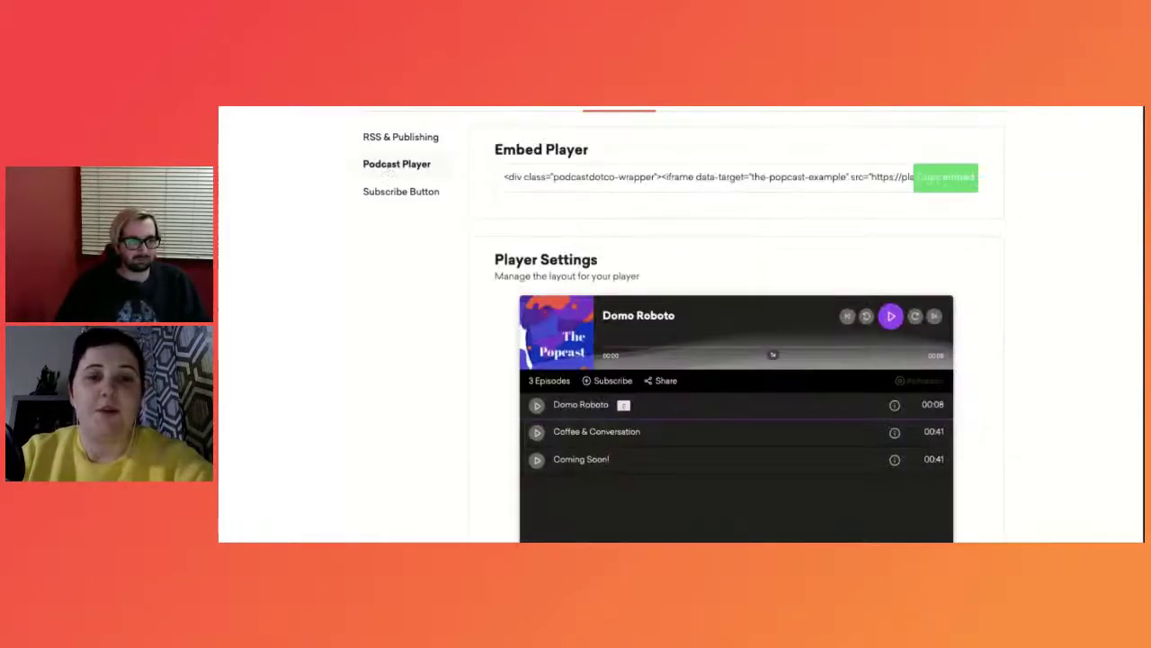
scroll(789, 236, down, 1)
scroll(788, 236, up, 1)
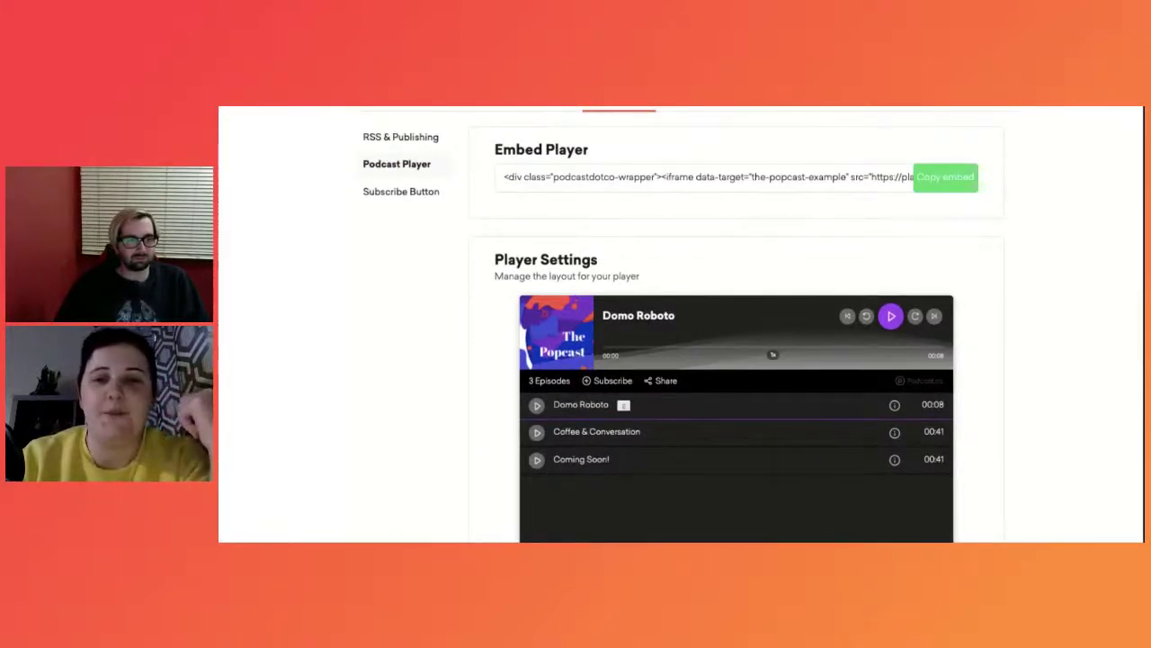
scroll(1012, 248, down, 5)
scroll(1011, 248, up, 1)
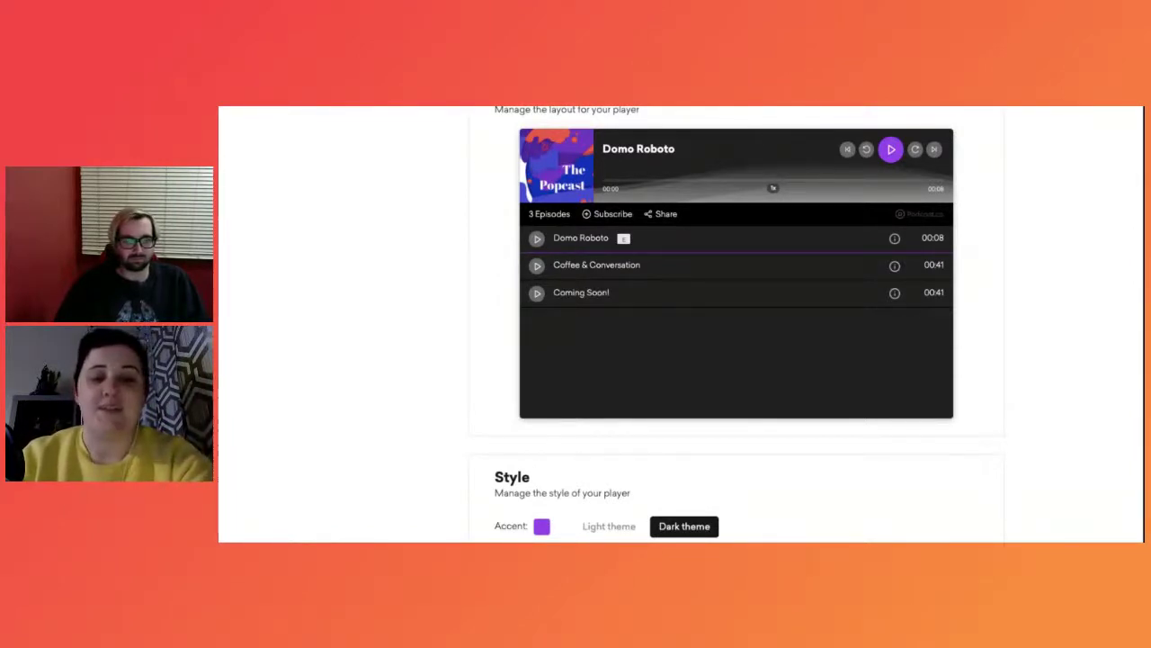
Step: Switch the podcast player to the light theme and back to the dark theme
scroll(621, 529, down, 1)
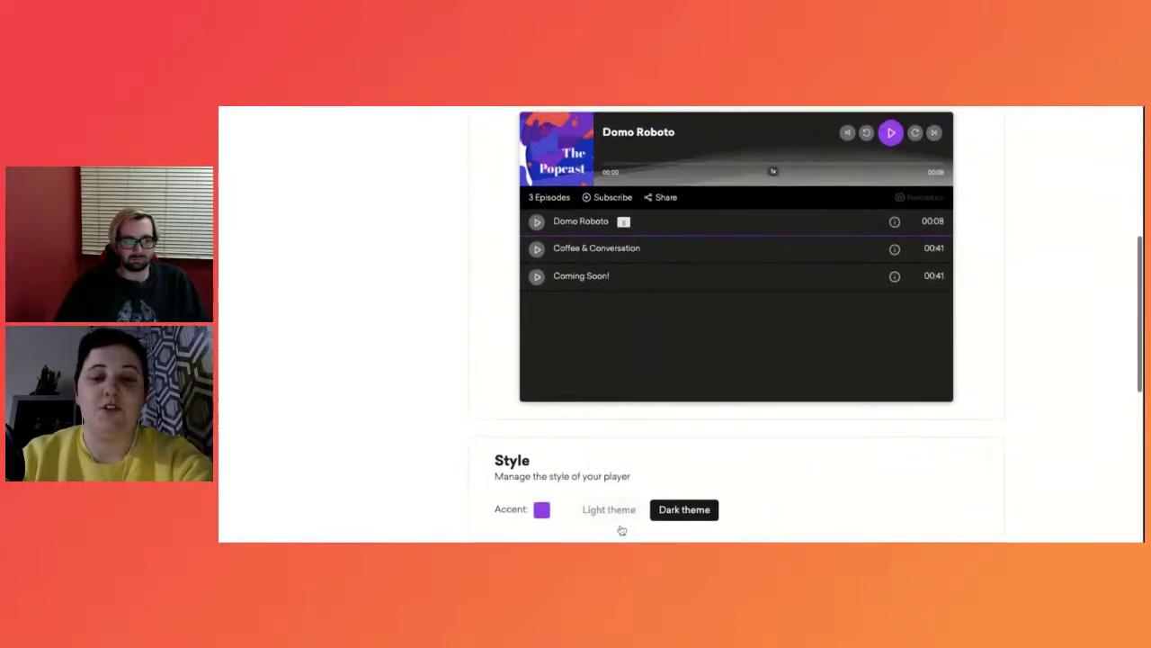
click(618, 513)
click(675, 511)
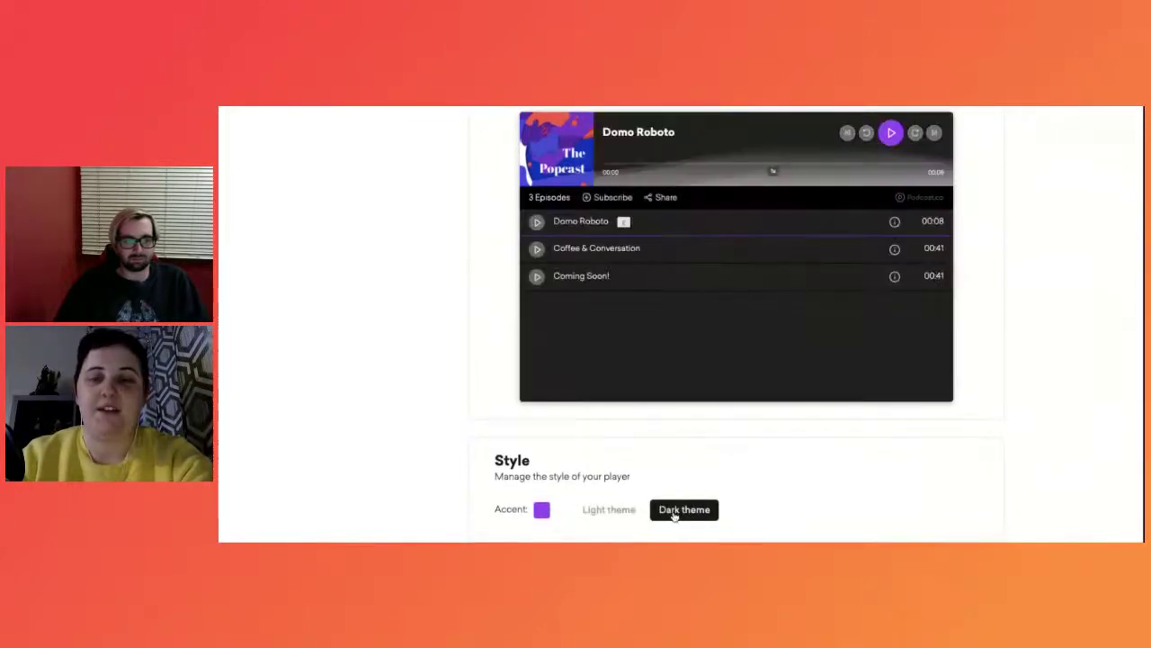
Step: Change the podcast player's accent colour to green #40AE87
click(544, 510)
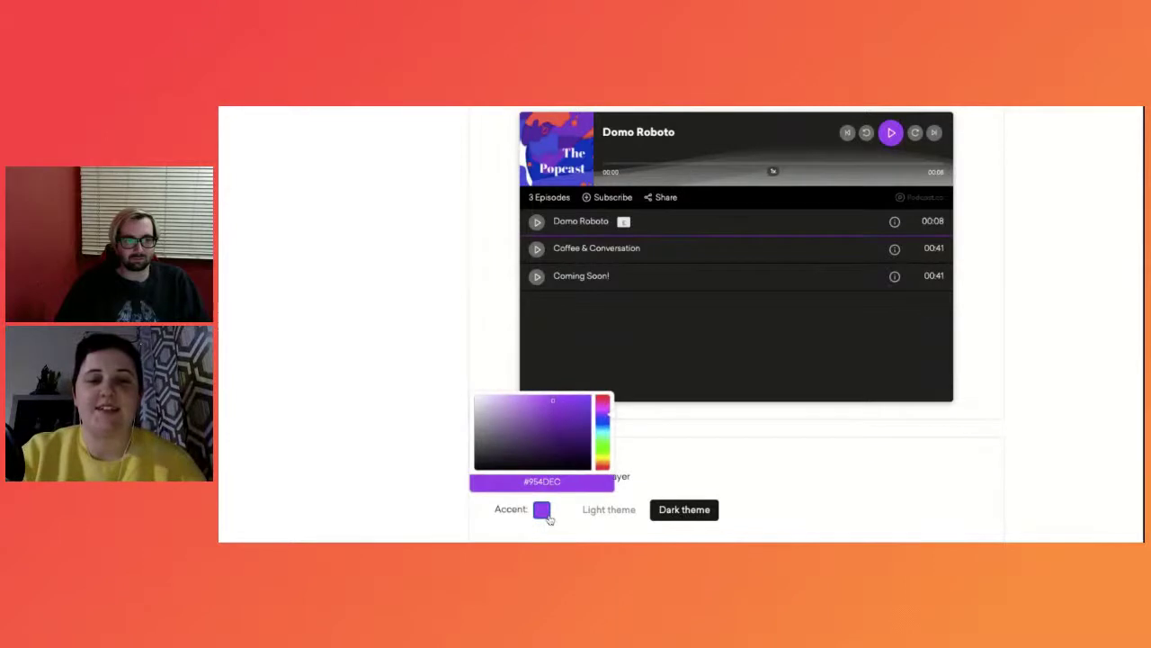
click(608, 441)
click(565, 429)
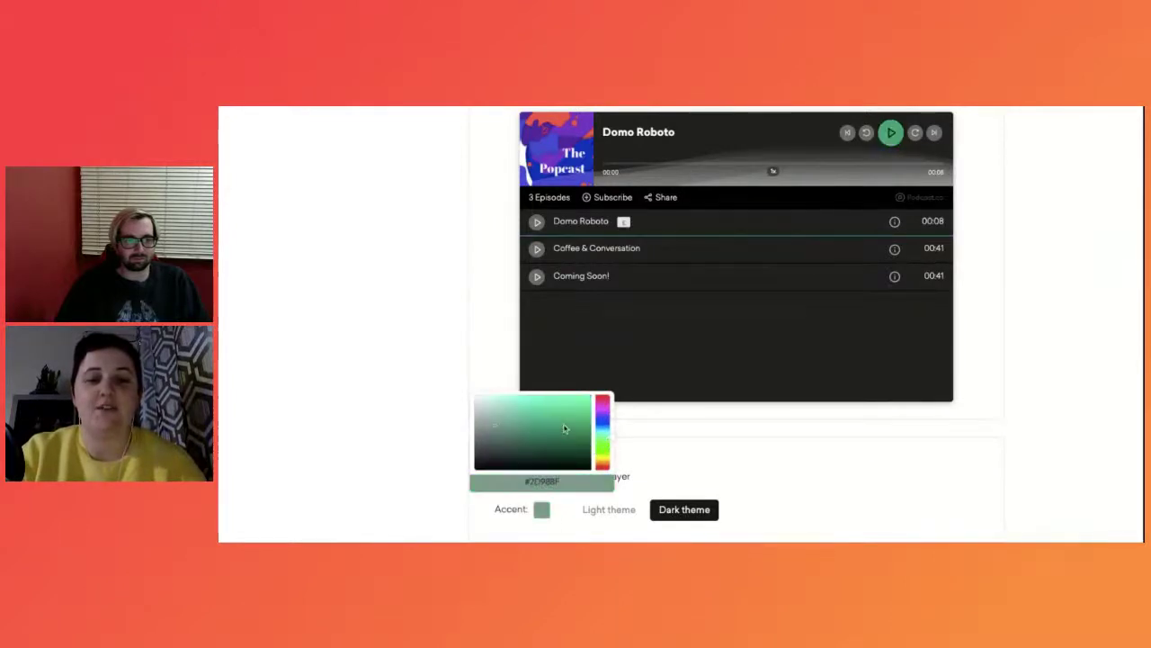
click(566, 482)
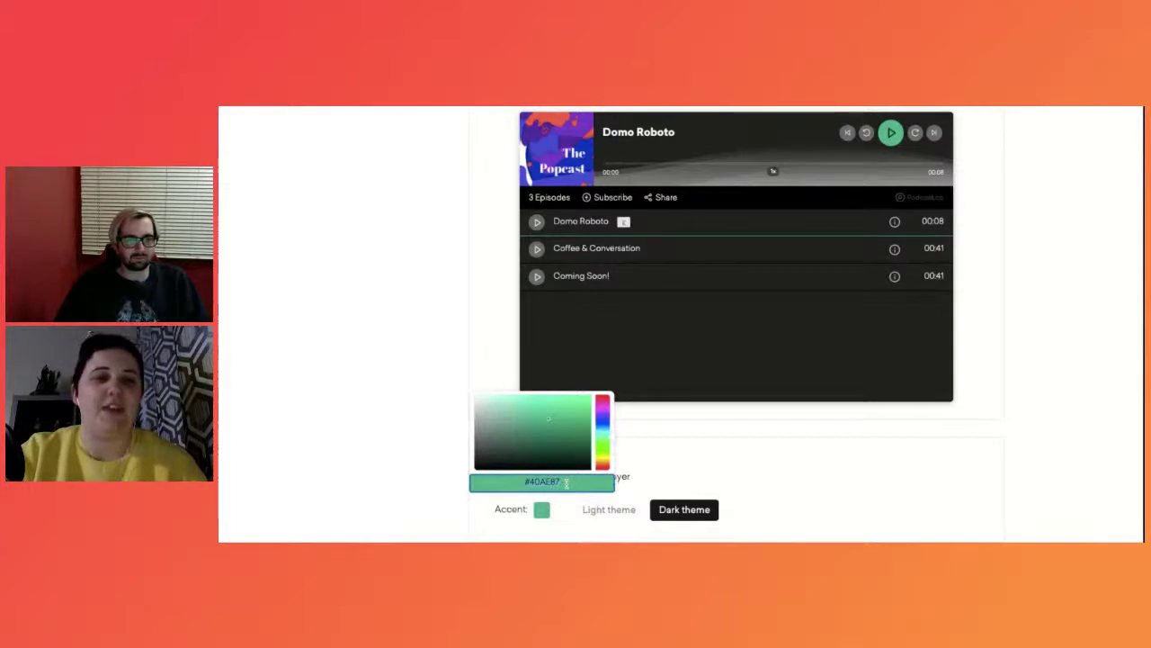
click(794, 433)
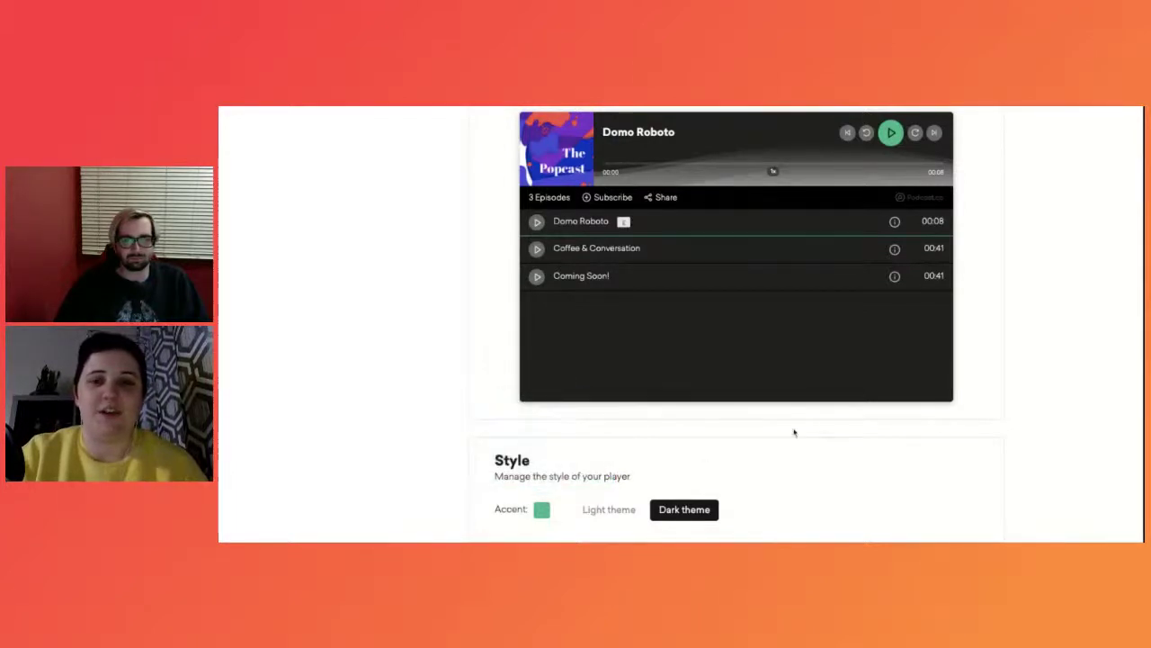
Step: Turn off sharing and subscriptions on the player, check the preview, and turn both options back on
scroll(794, 432, down, 3)
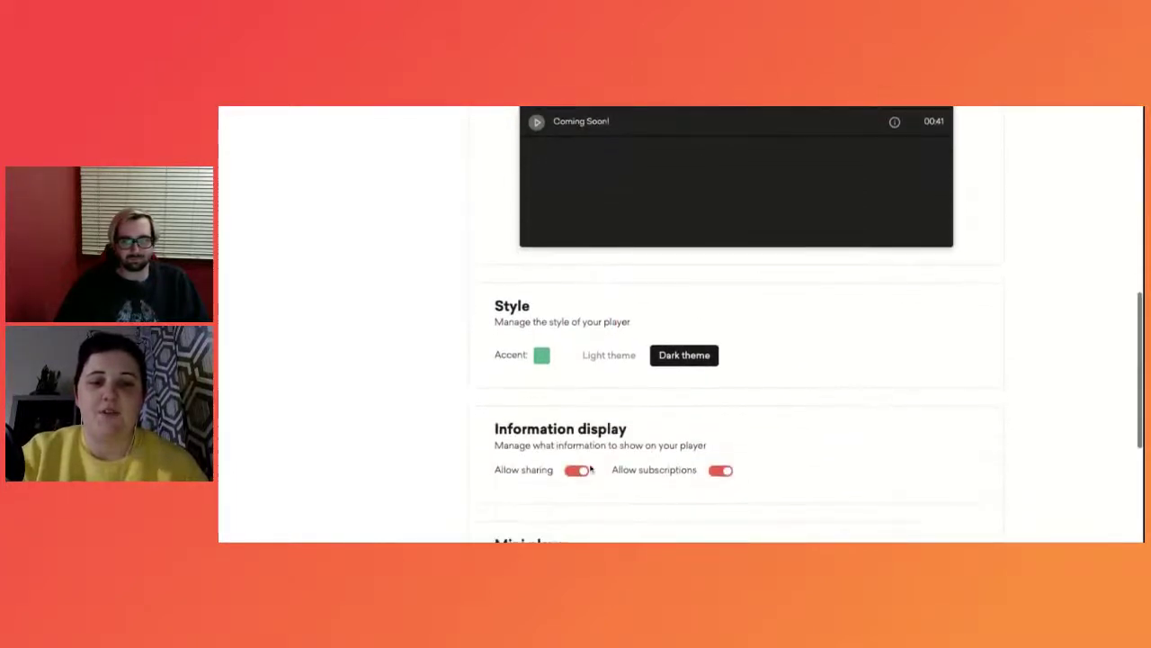
click(577, 471)
click(721, 471)
scroll(807, 407, up, 5)
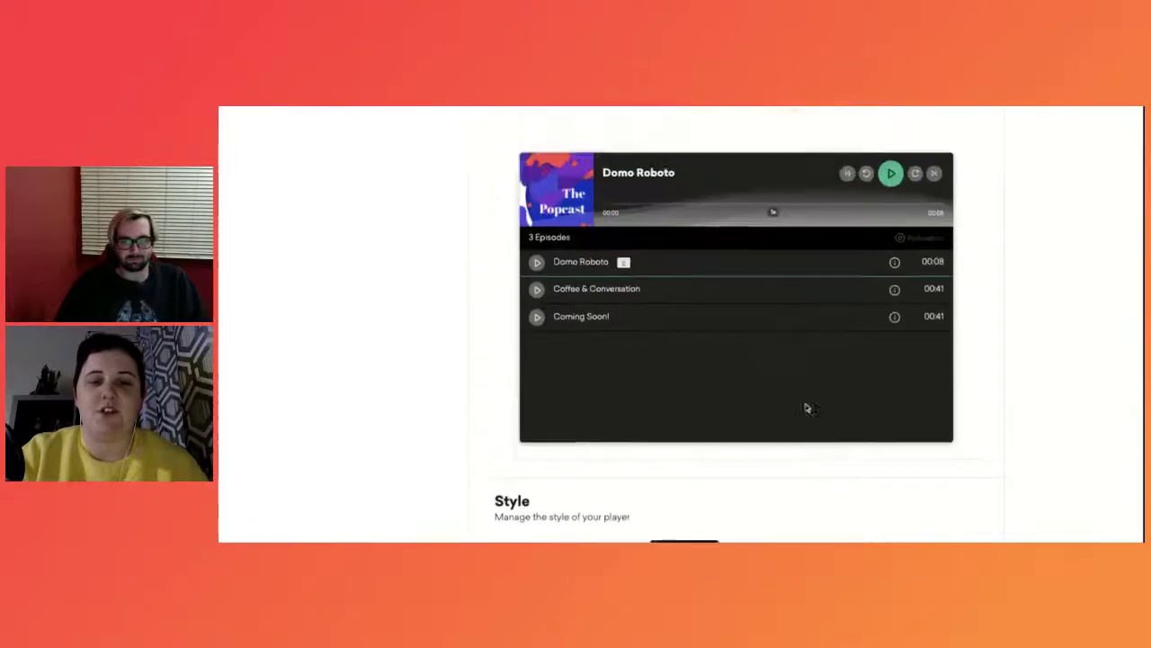
scroll(762, 419, down, 5)
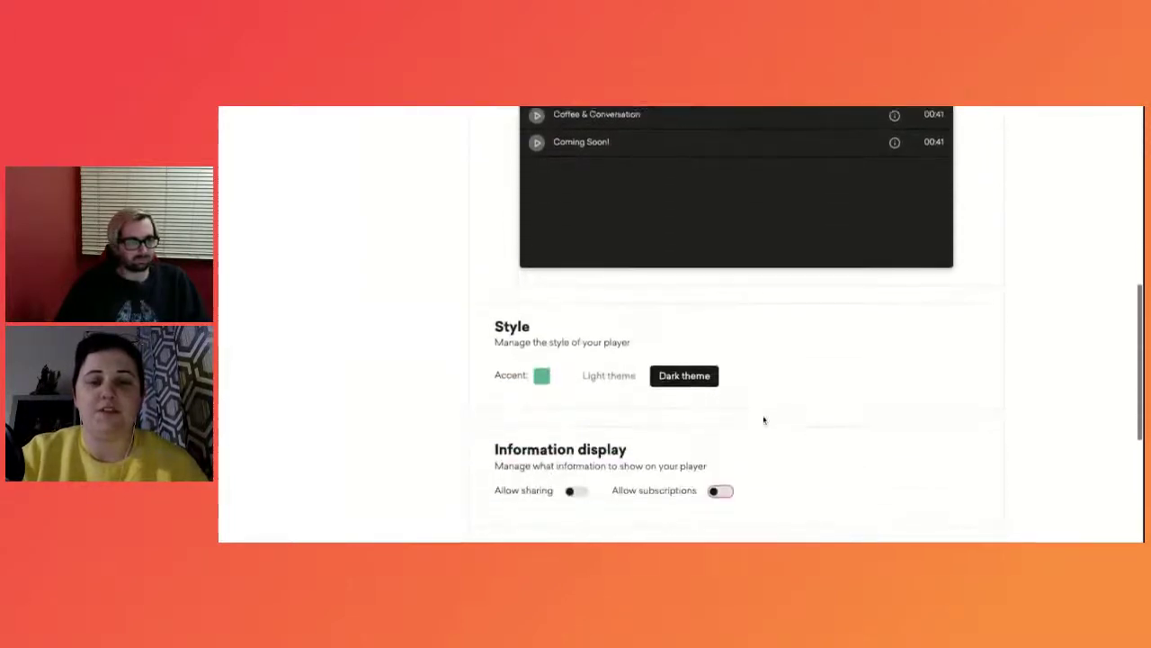
click(577, 436)
click(722, 437)
scroll(880, 429, down, 3)
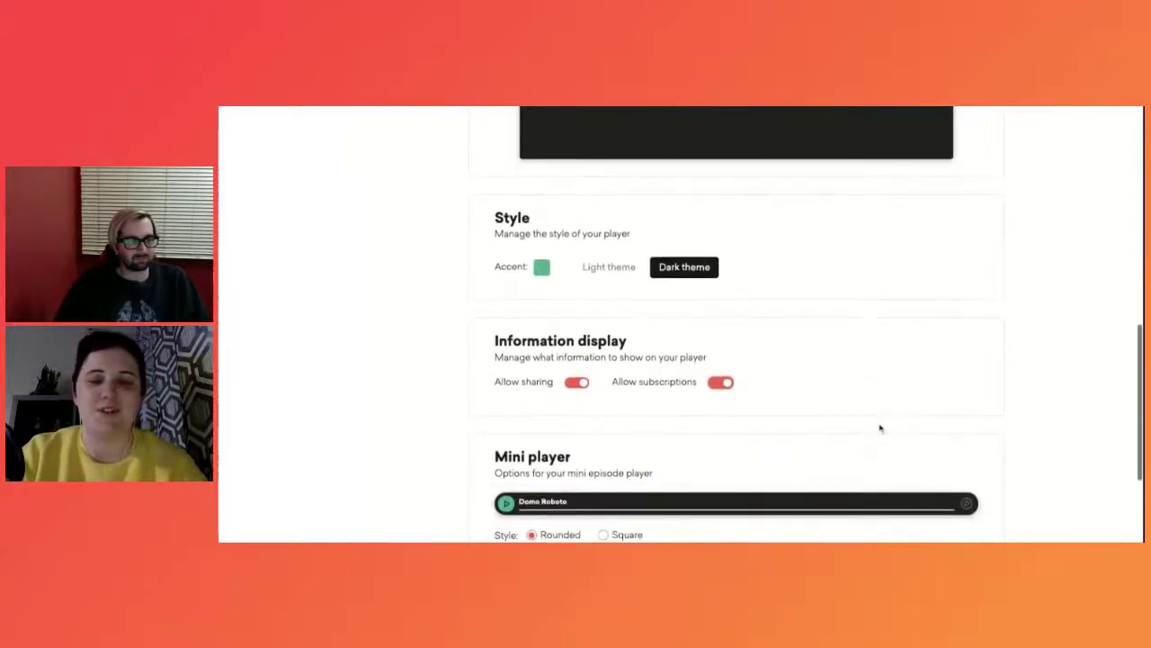
Step: Switch the mini player style to Square and set it back to Rounded
scroll(879, 429, down, 2)
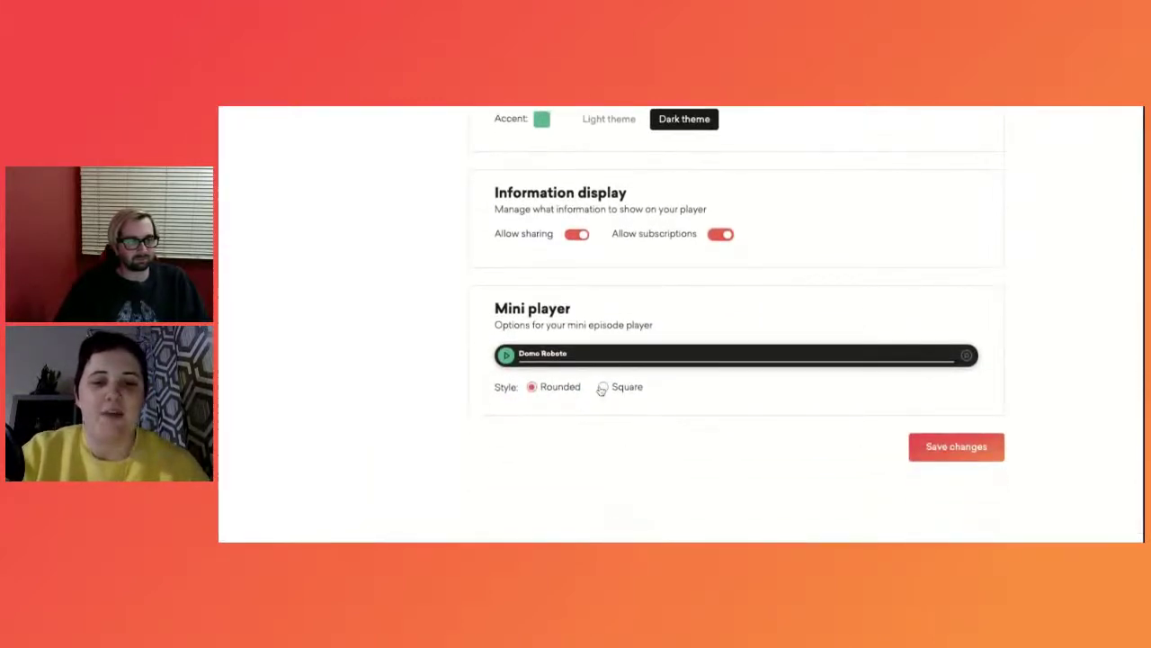
click(604, 387)
click(531, 388)
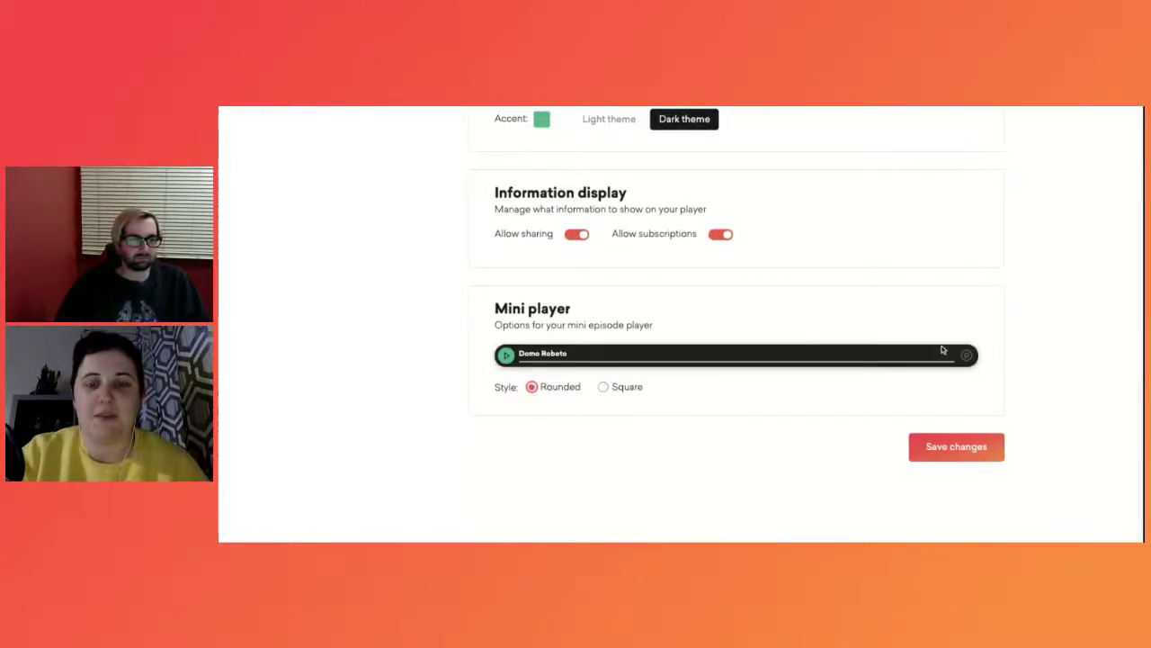
Step: Open the Subscribe Button settings and review the embed code and customisation options
scroll(943, 350, up, 10)
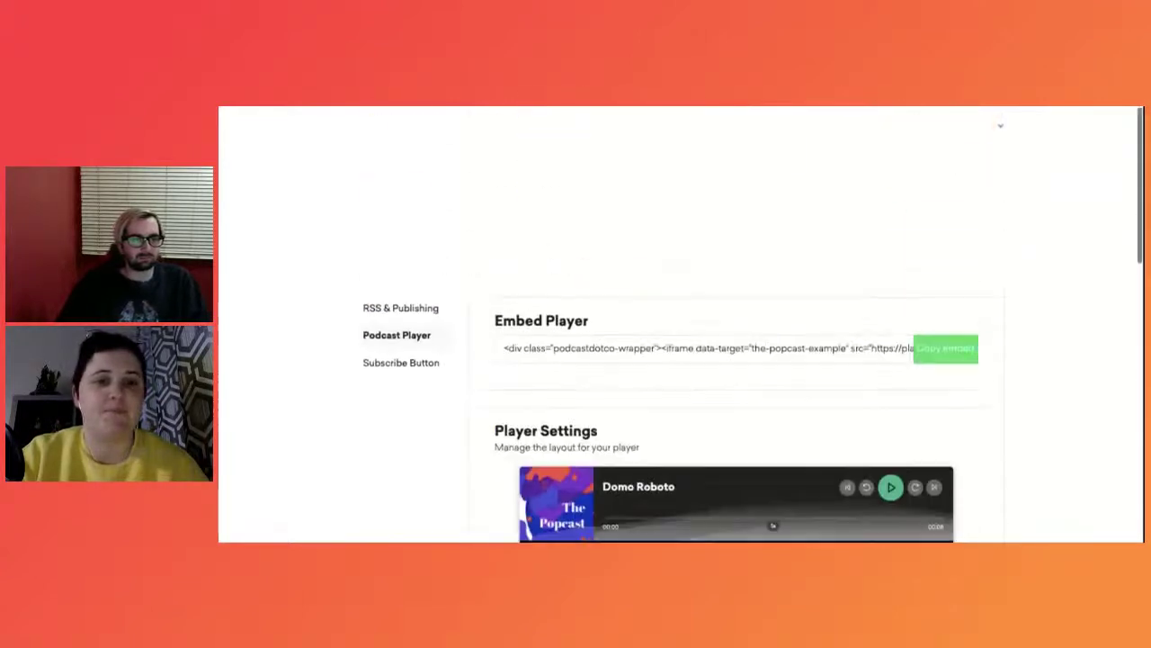
click(421, 367)
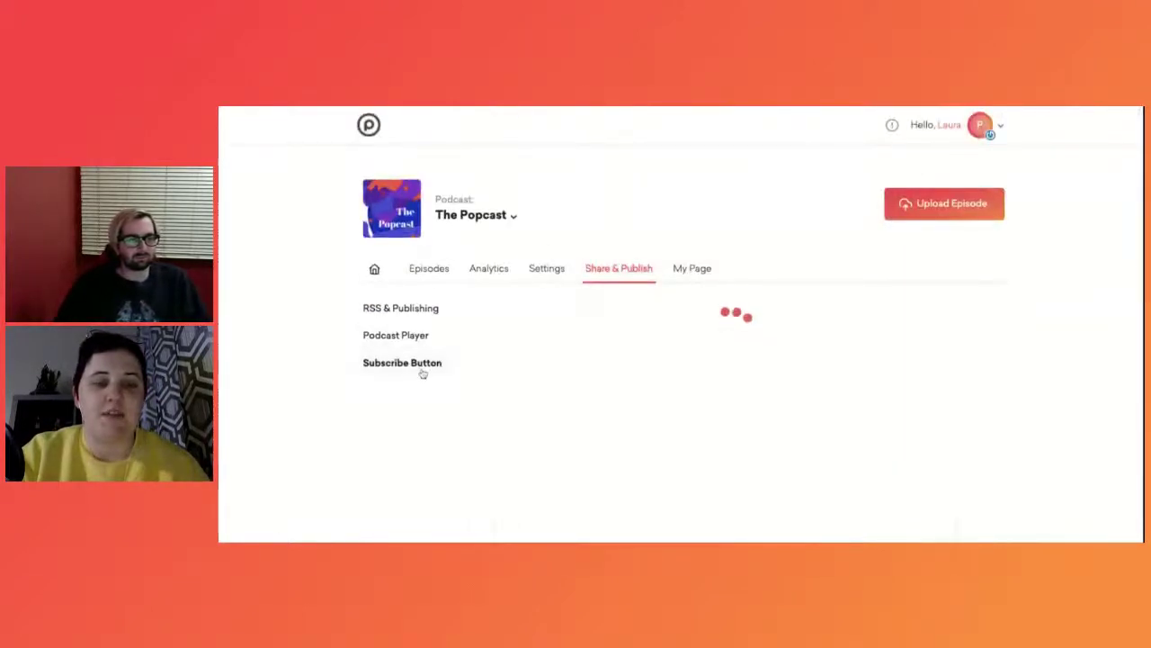
scroll(855, 317, down, 1)
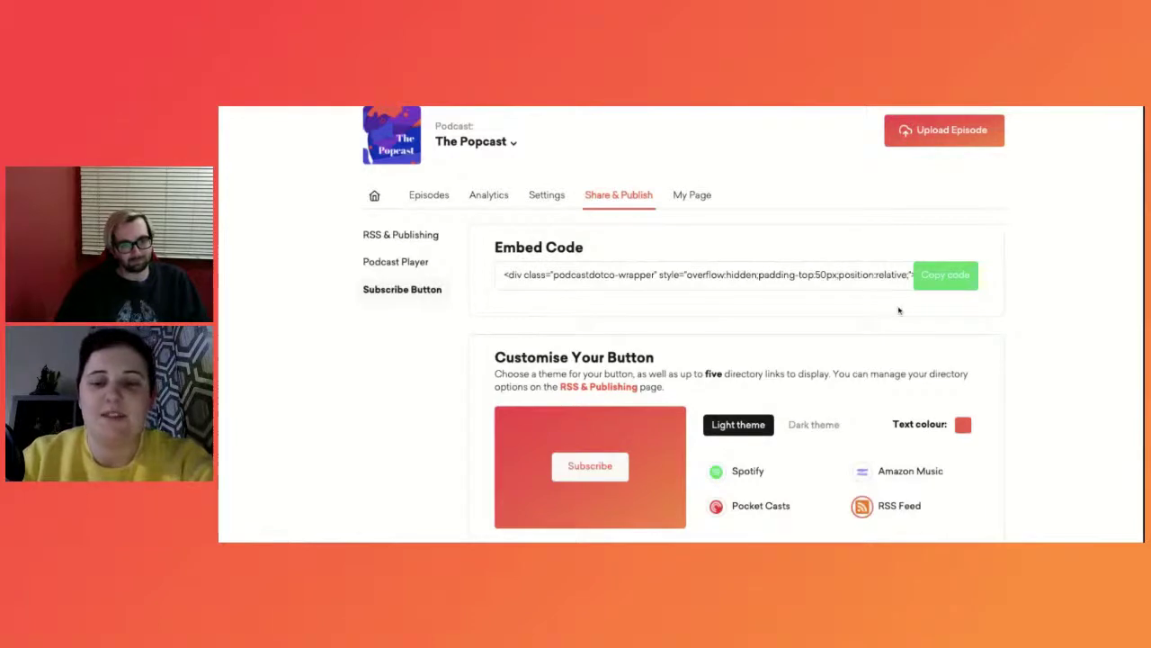
scroll(898, 311, down, 1)
Step: Try the dark theme on the subscribe button, return to the light theme, and set the text colour to black #000000
click(817, 358)
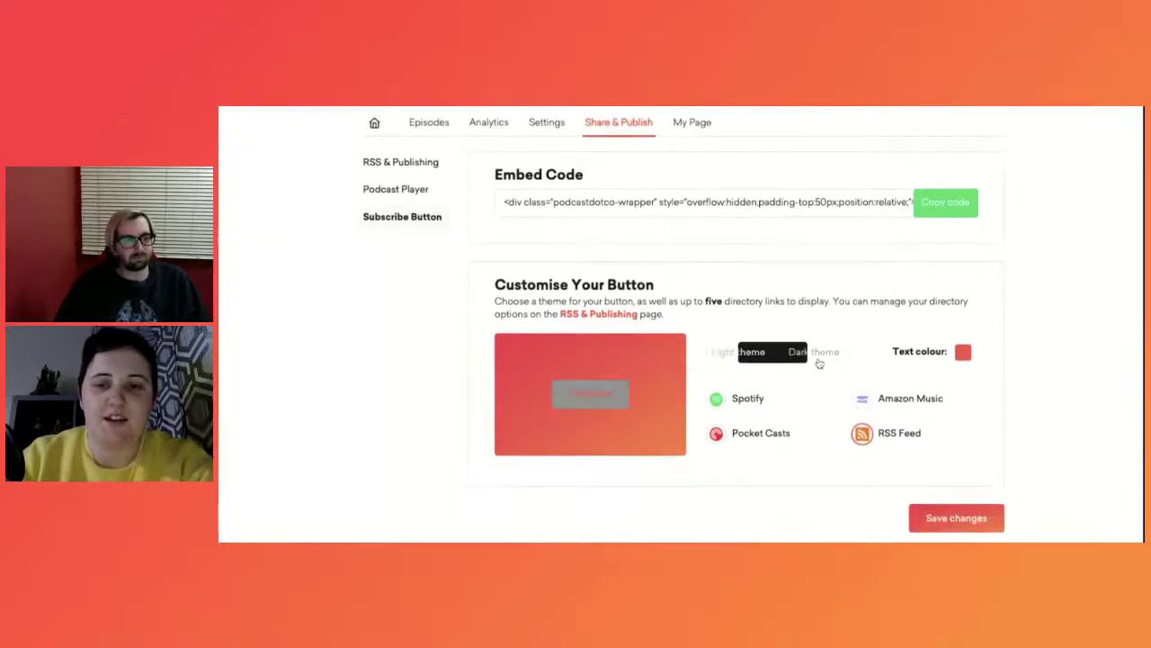
click(750, 361)
click(963, 353)
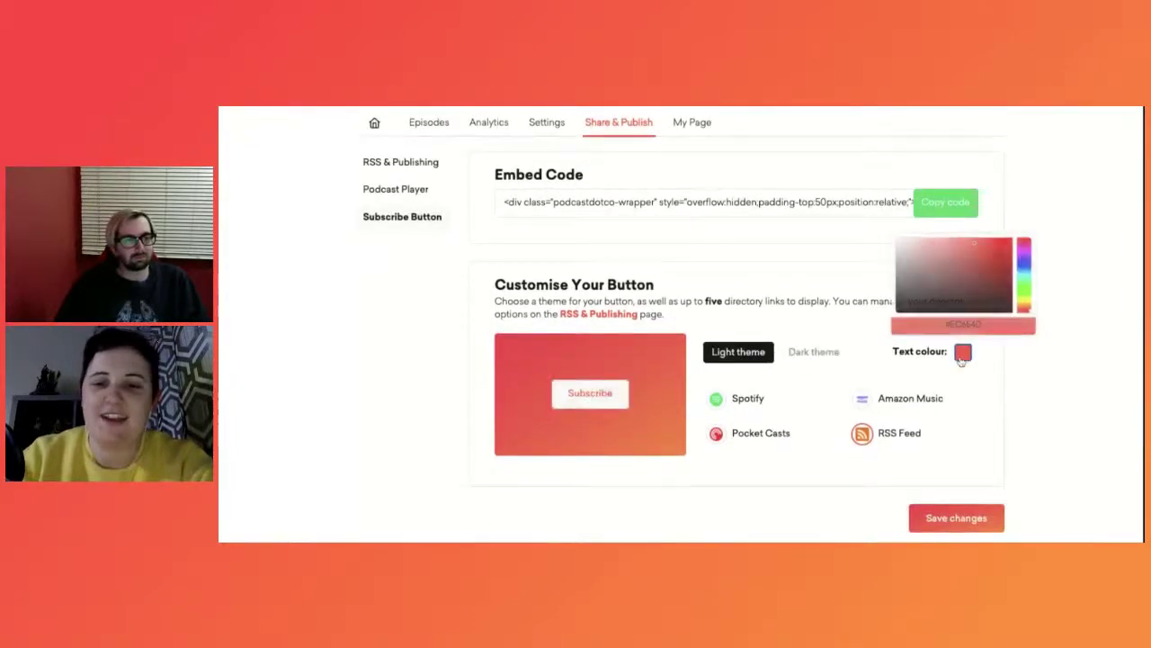
click(969, 279)
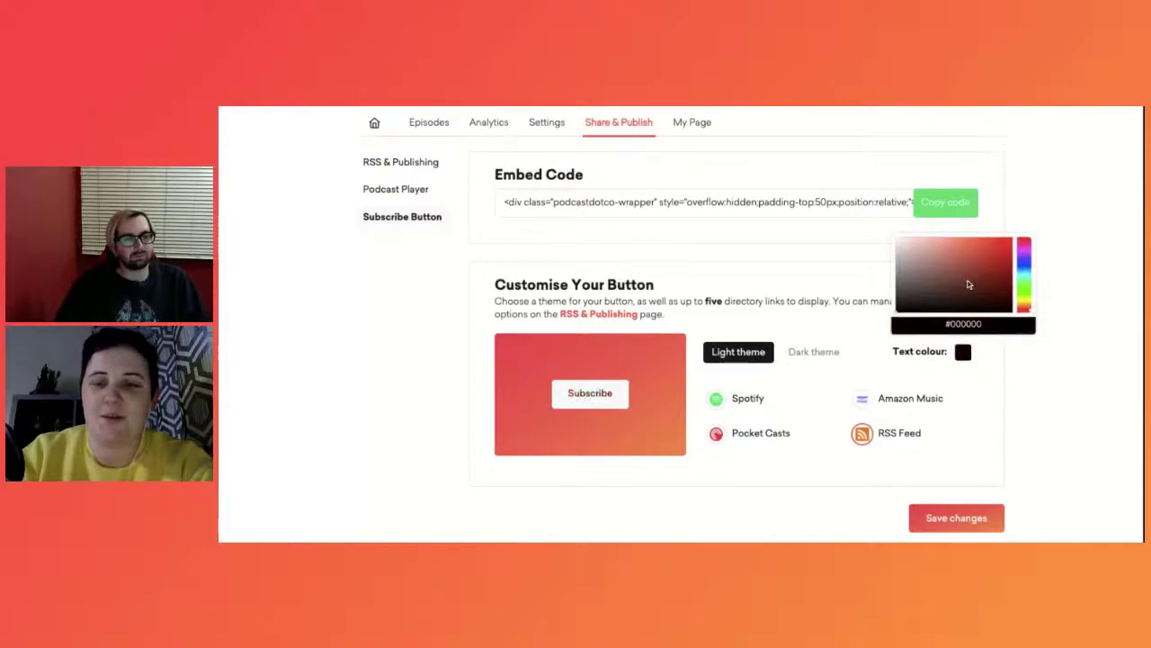
click(817, 478)
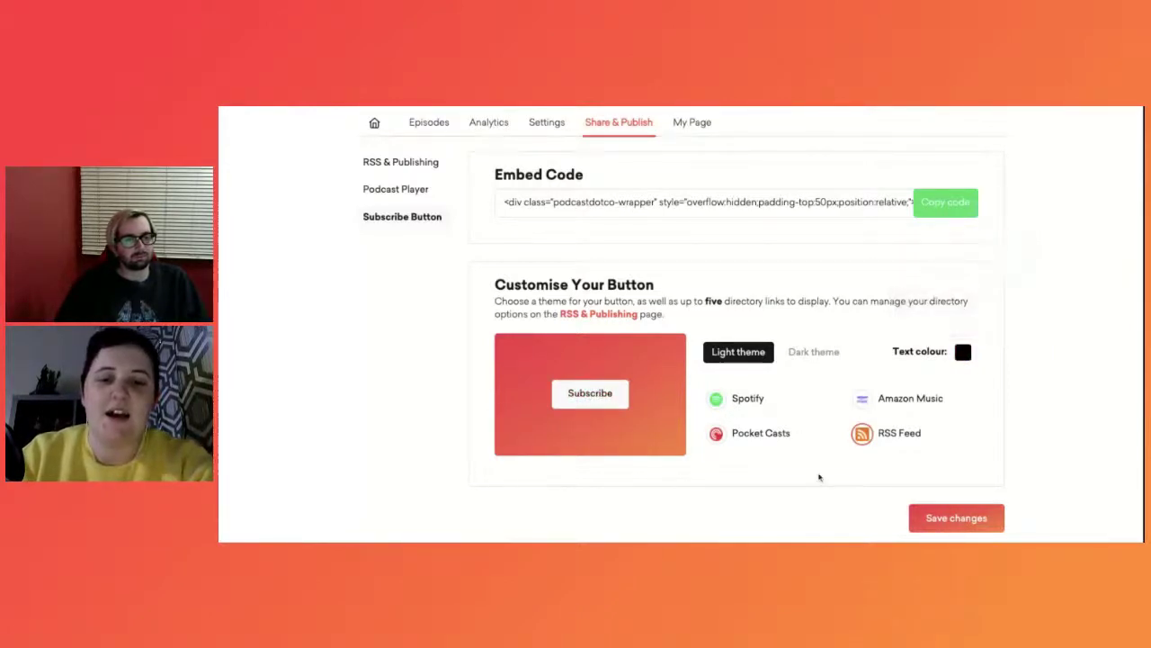
Step: Add Pocket Casts, Spotify and Amazon Music links to the subscribe button and preview its directory icons
scroll(817, 477, down, 1)
click(716, 361)
click(716, 325)
click(864, 327)
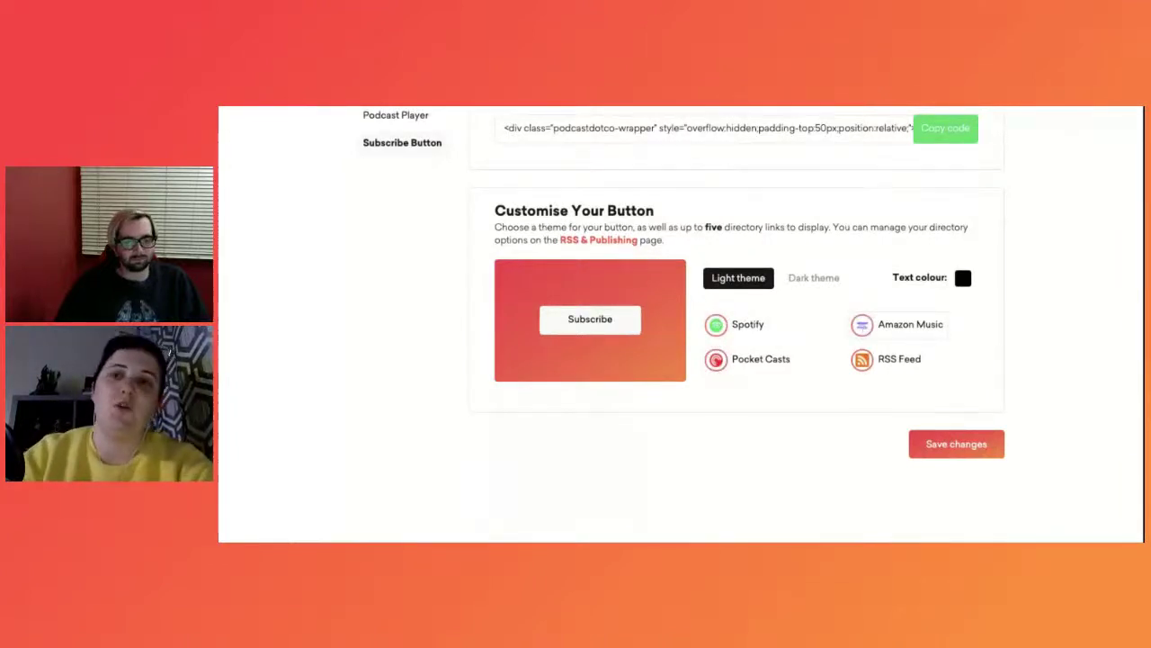
mouse_move(578, 333)
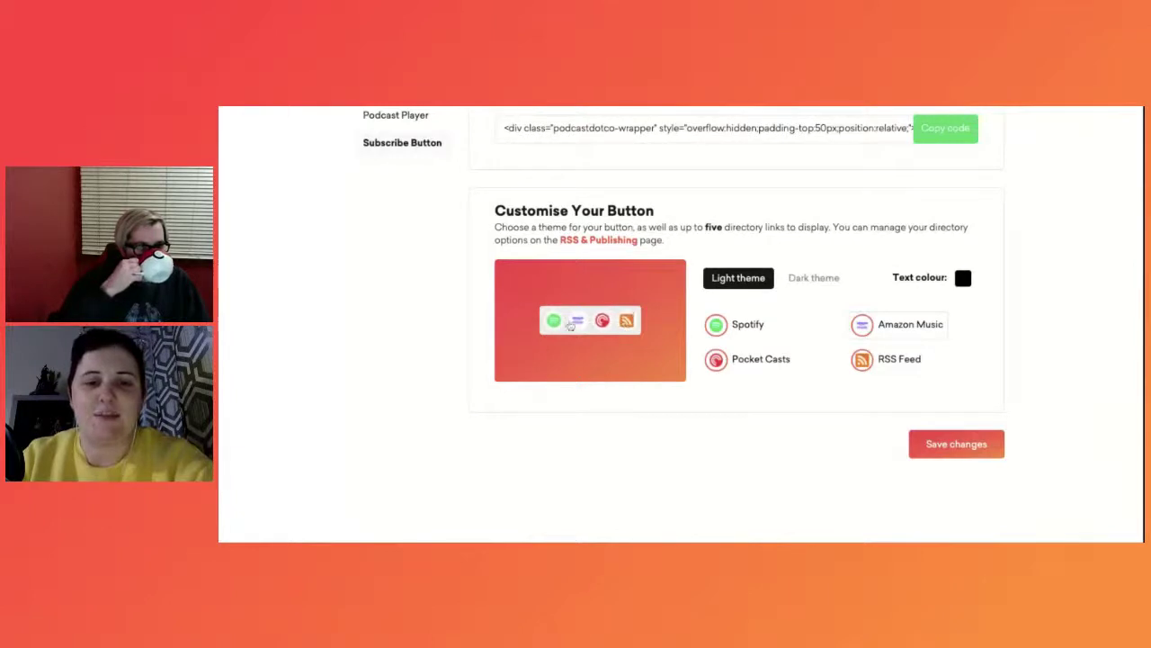
Step: Open the My Page settings and review the podcast page link and contact options
scroll(728, 234, up, 5)
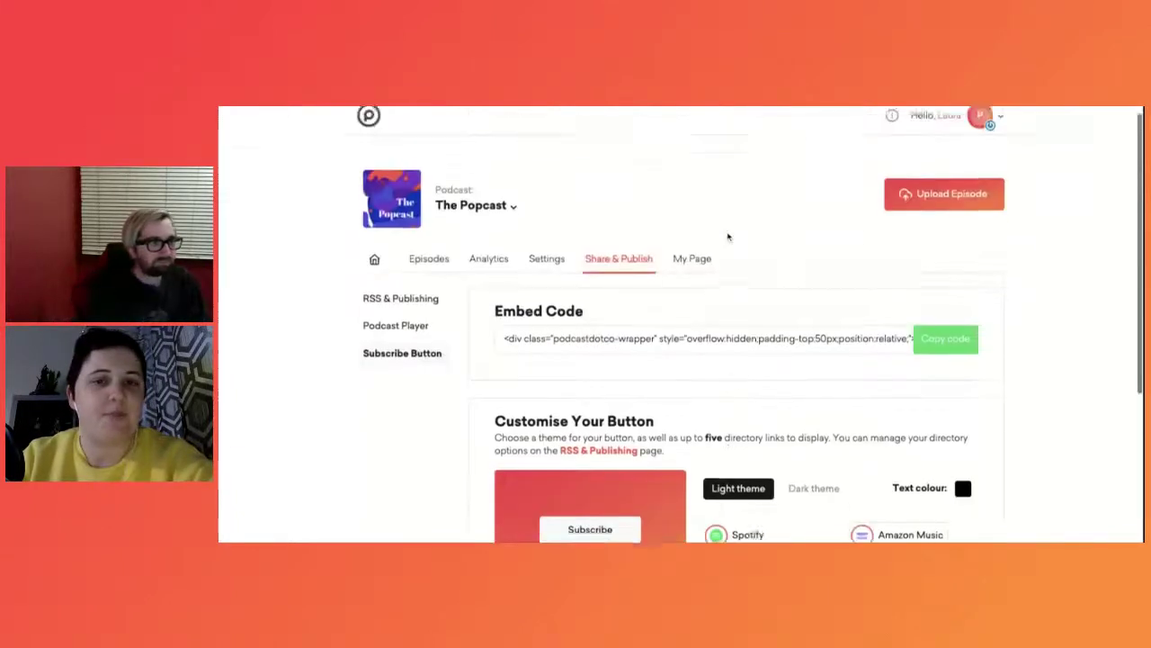
click(685, 267)
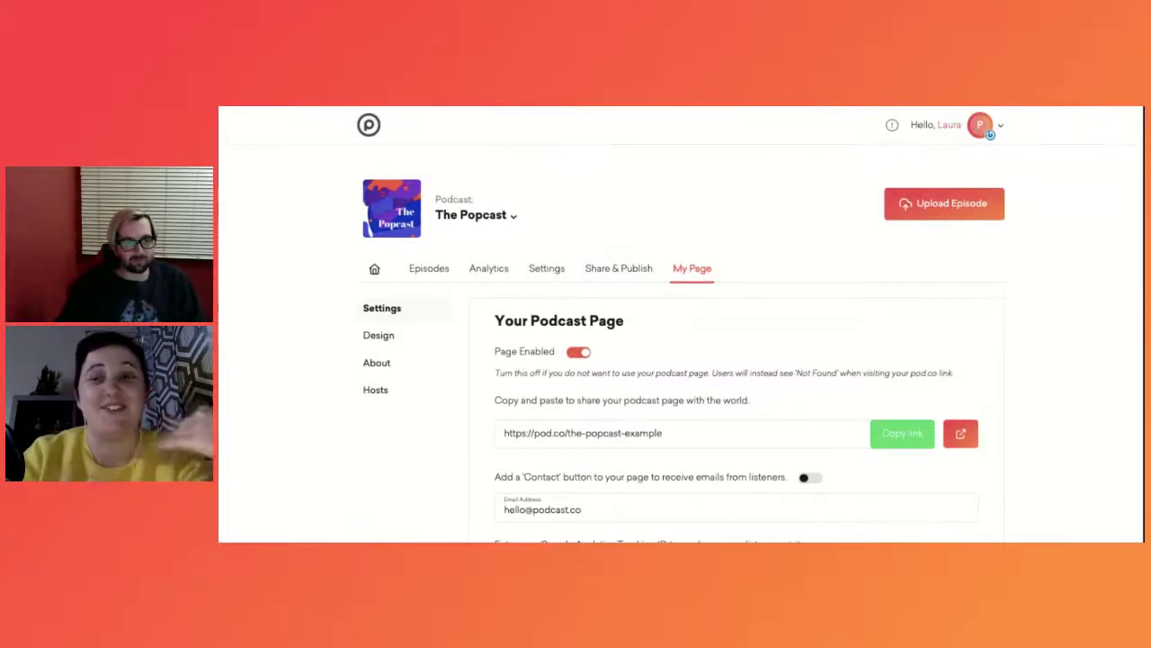
scroll(725, 324, down, 1)
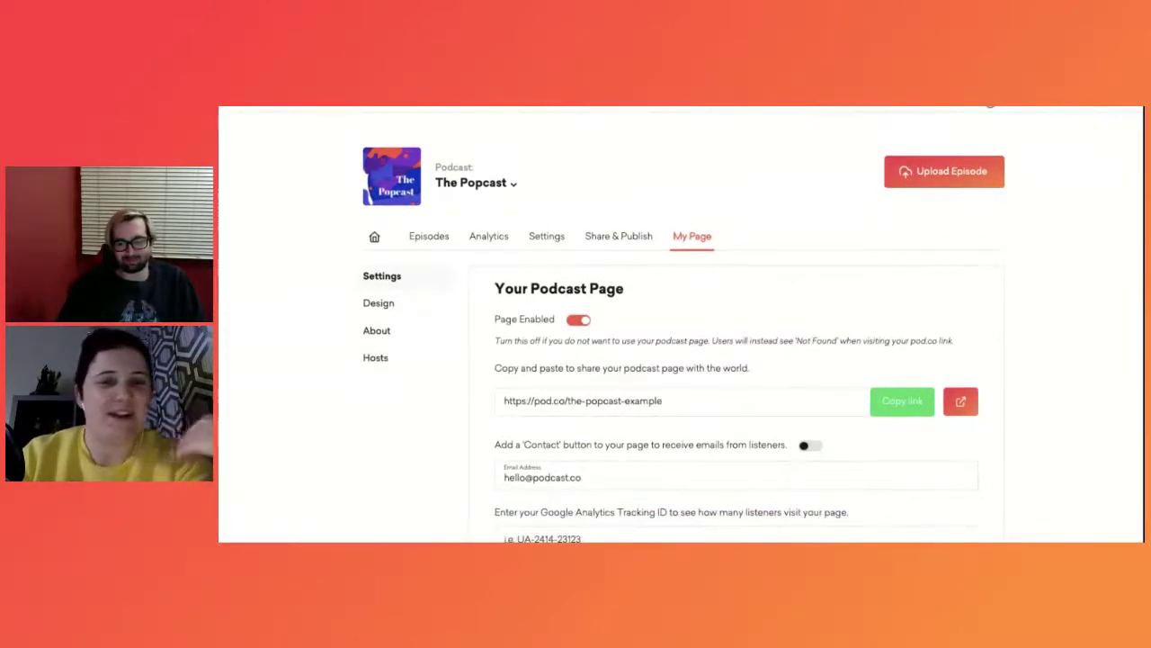
scroll(725, 324, down, 1)
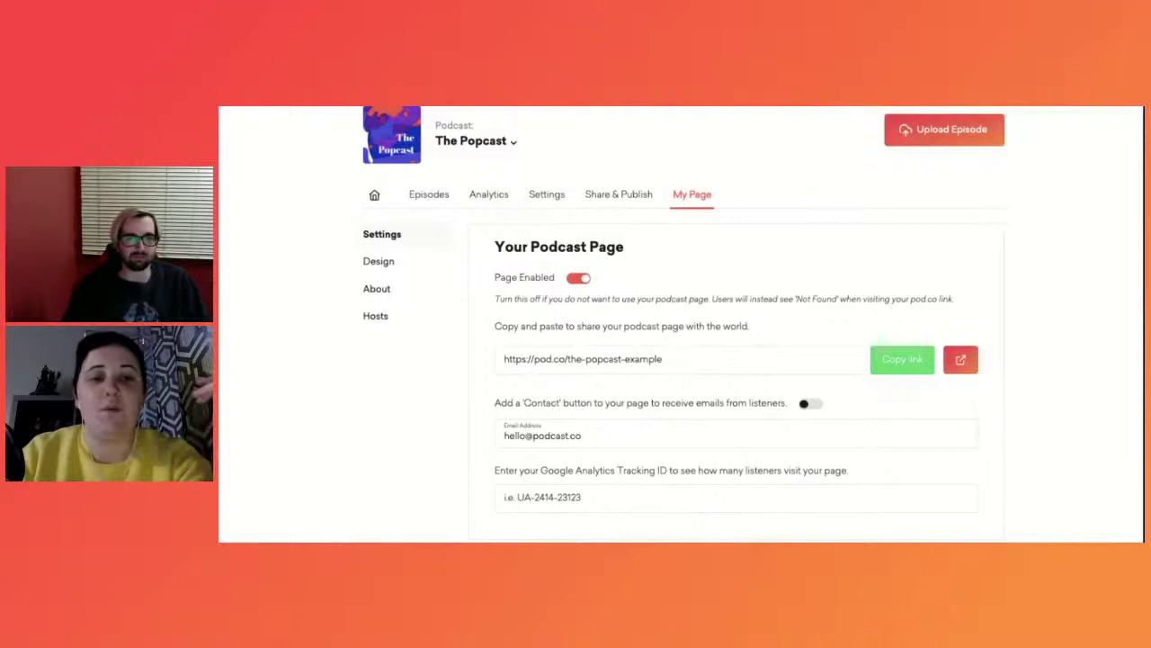
Step: Turn off the Page Enabled option for the podcast page and turn it back on
scroll(725, 324, down, 1)
click(580, 235)
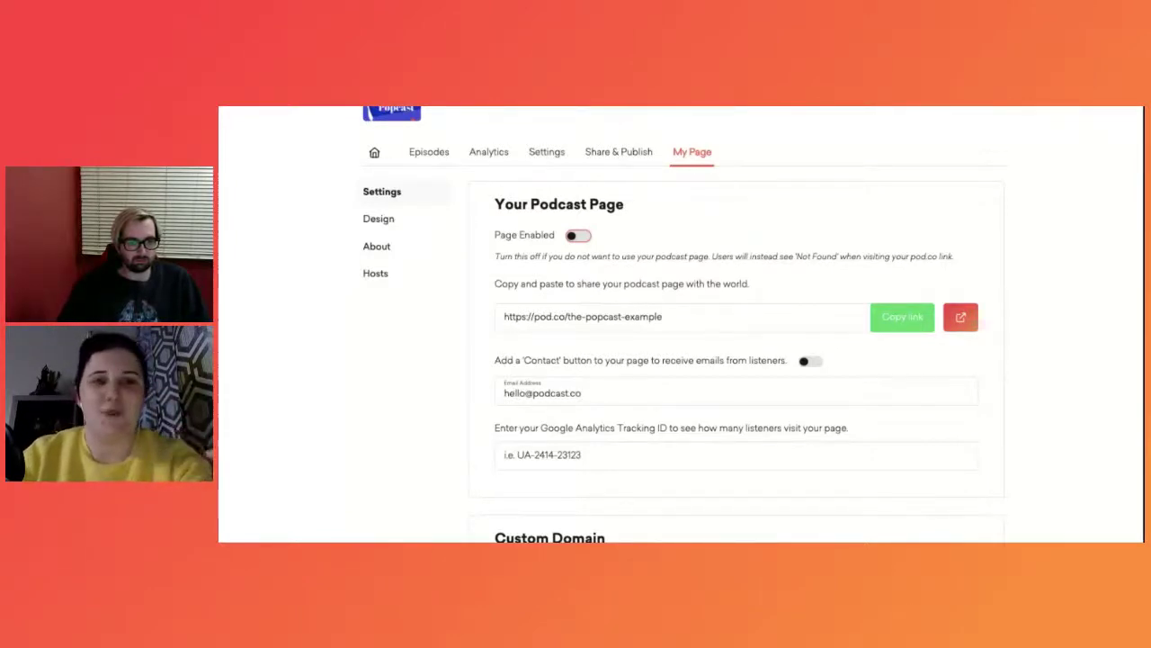
click(578, 235)
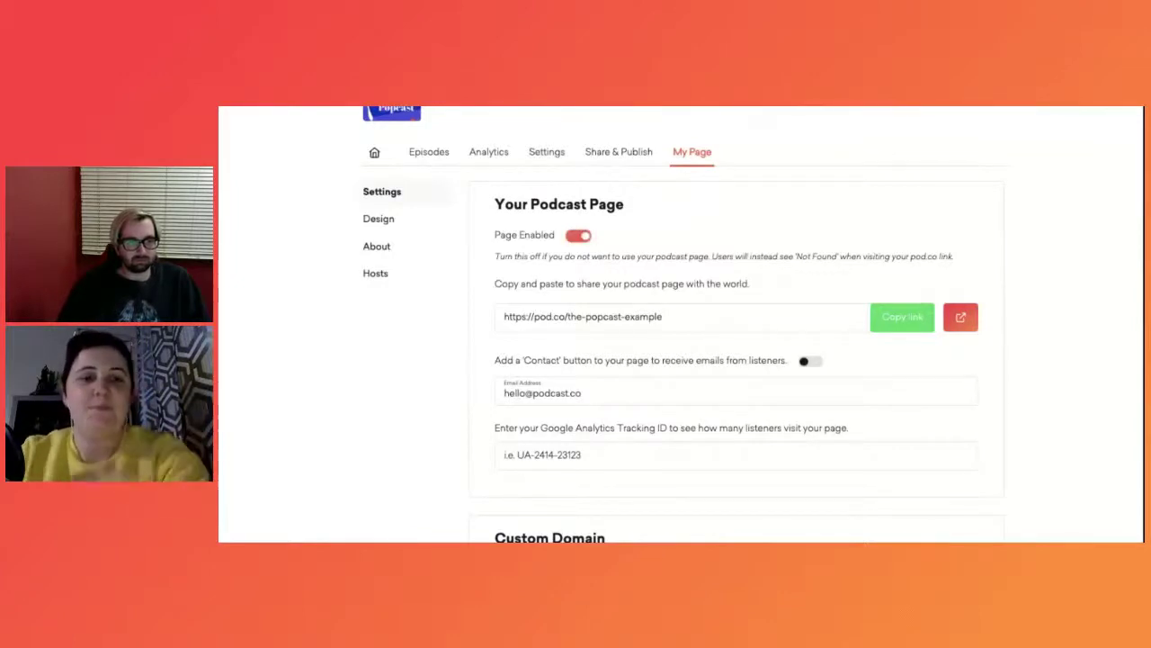
Step: Review the podcast page's contact, Google Analytics, custom domain and social channel fields, leaving the custom domain empty
scroll(739, 245, down, 2)
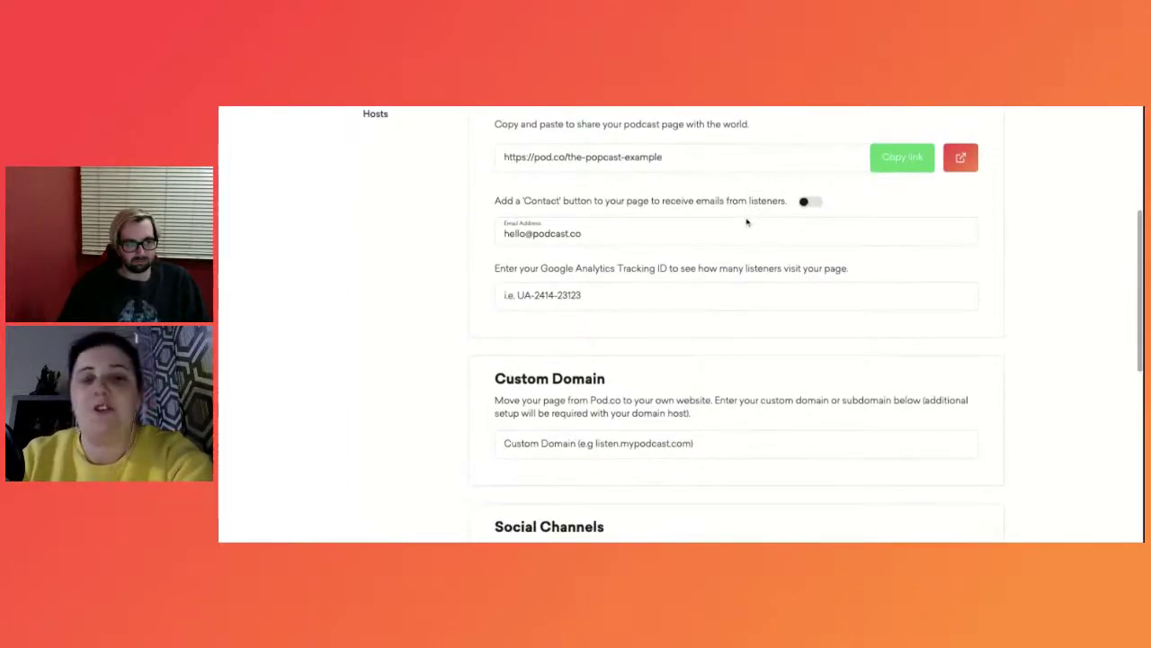
scroll(711, 329, down, 2)
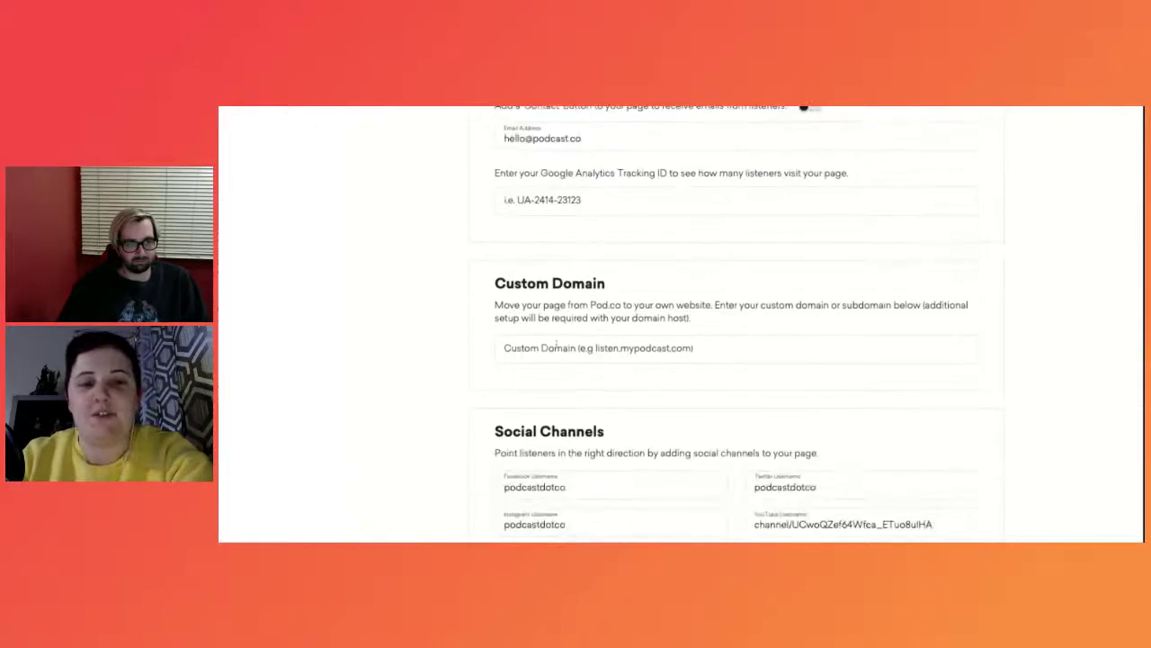
click(589, 348)
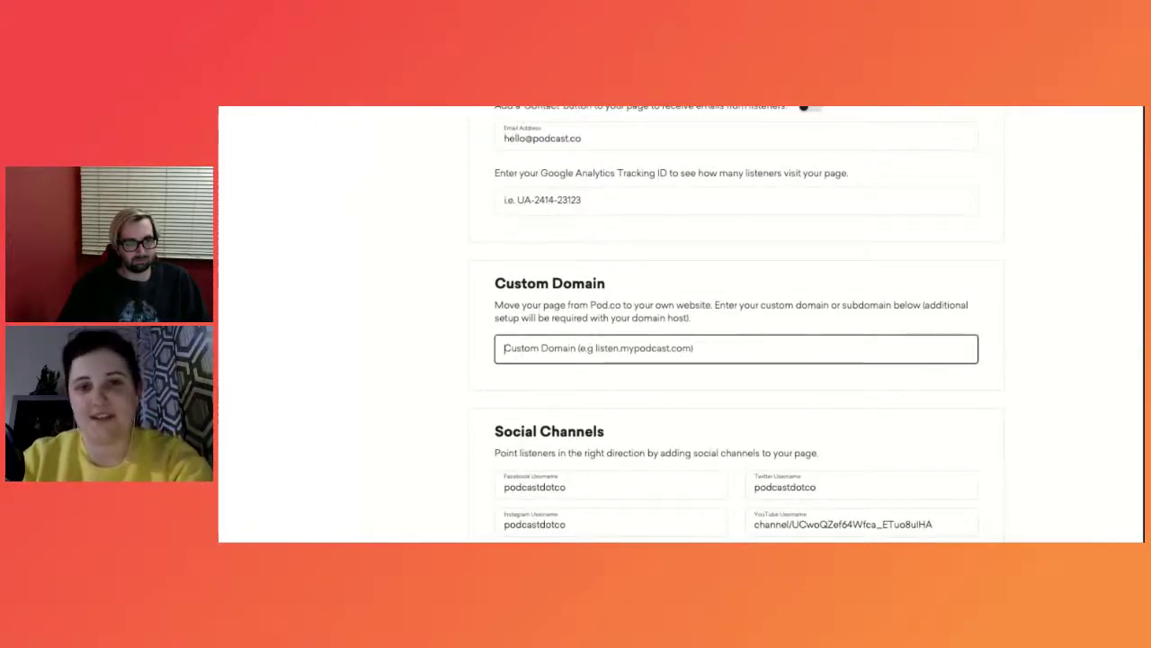
scroll(680, 324, up, 2)
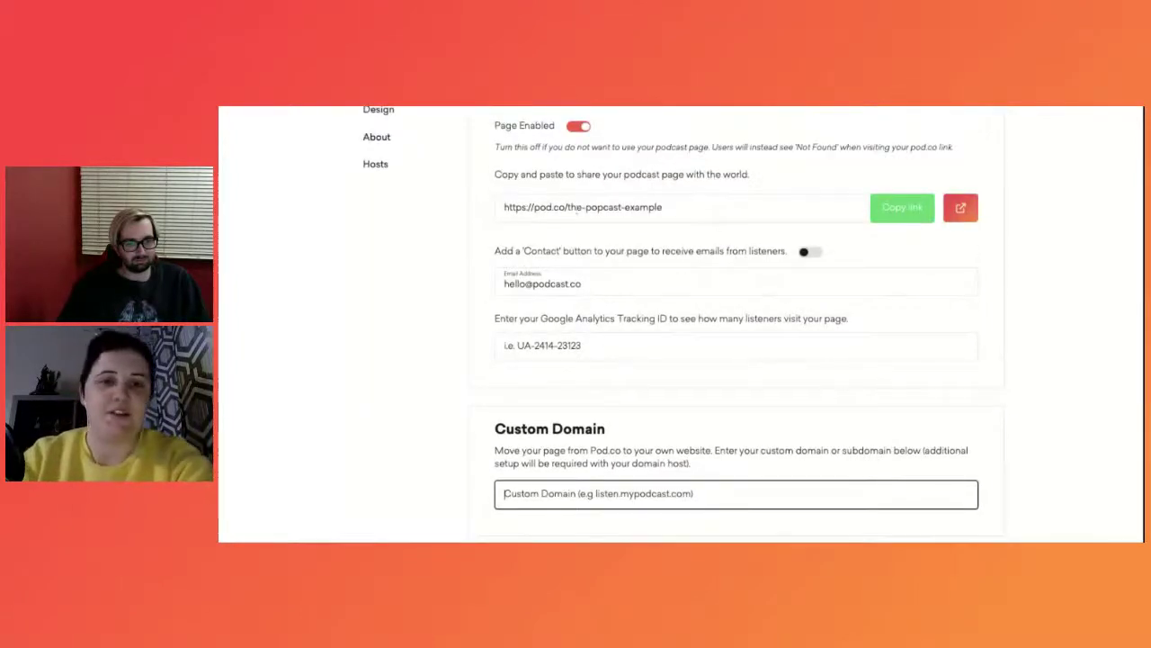
scroll(689, 336, down, 1)
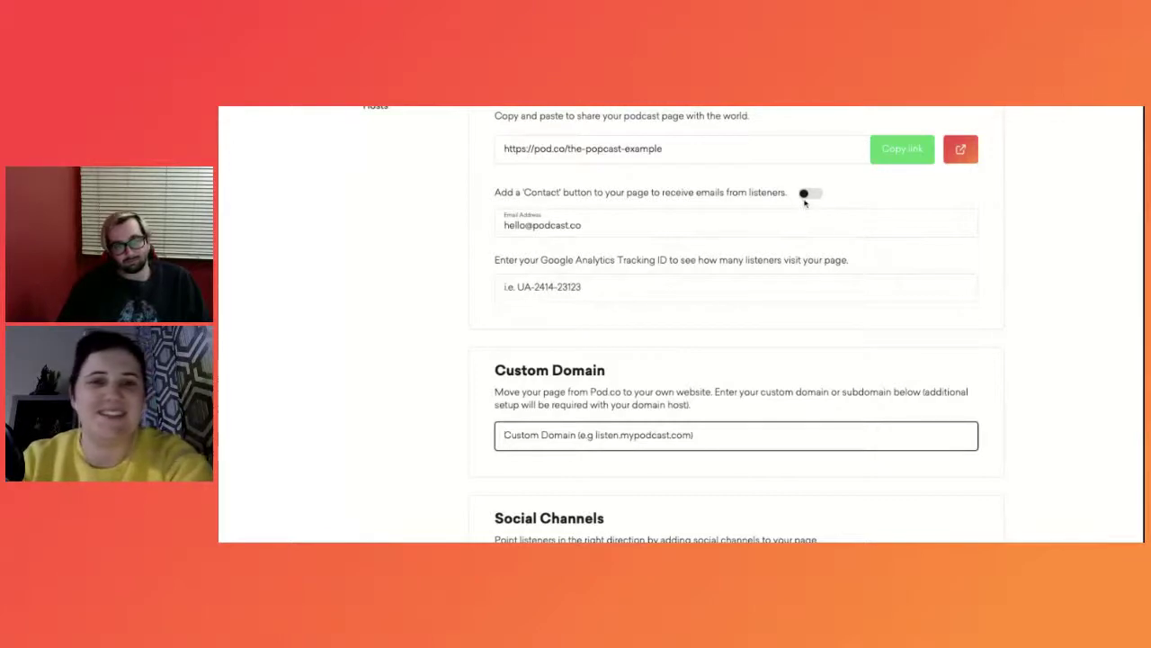
Step: Turn on the podcast page's Contact button and check its email address and Google Analytics Tracking ID fields
click(810, 197)
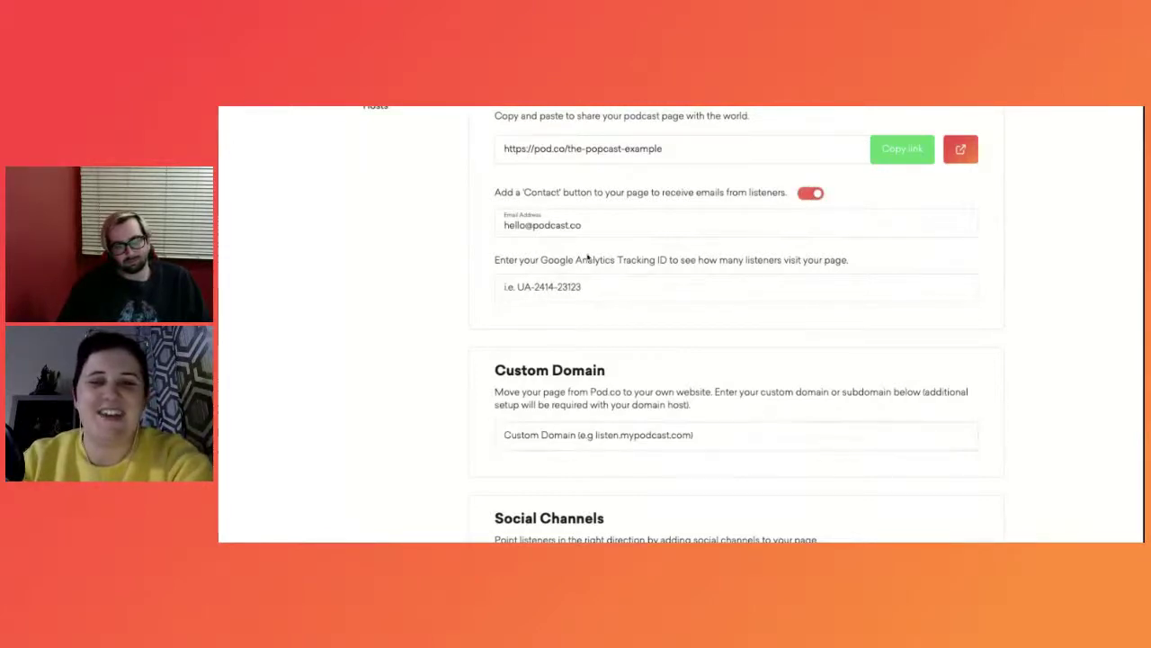
drag(504, 226, 611, 226)
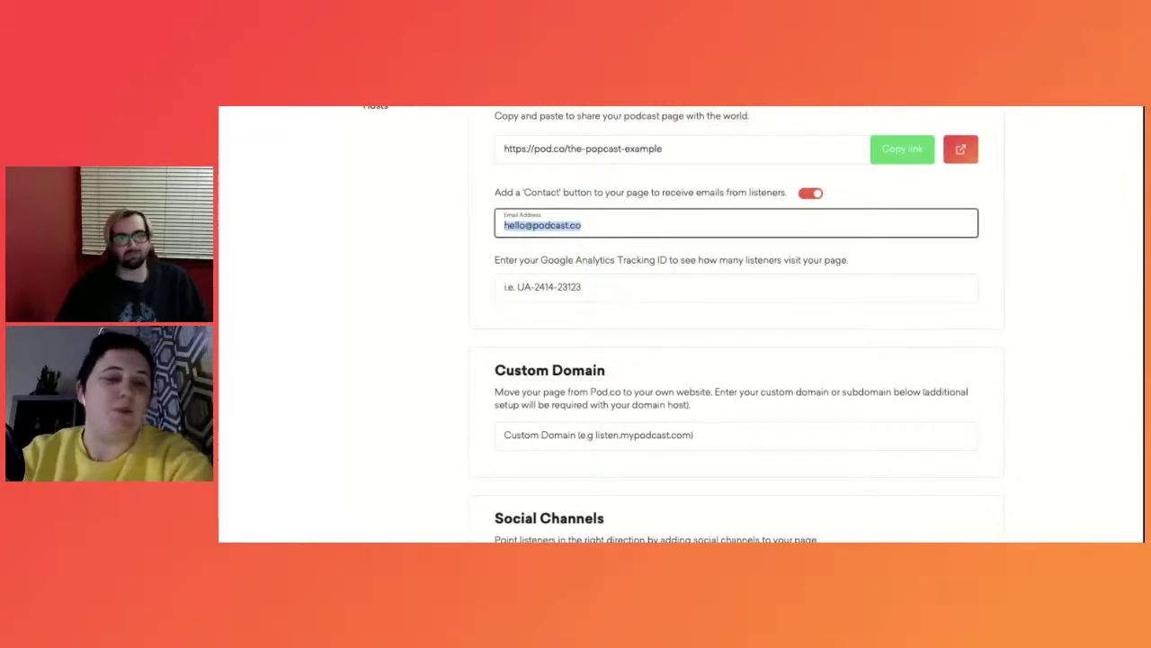
scroll(735, 323, down, 1)
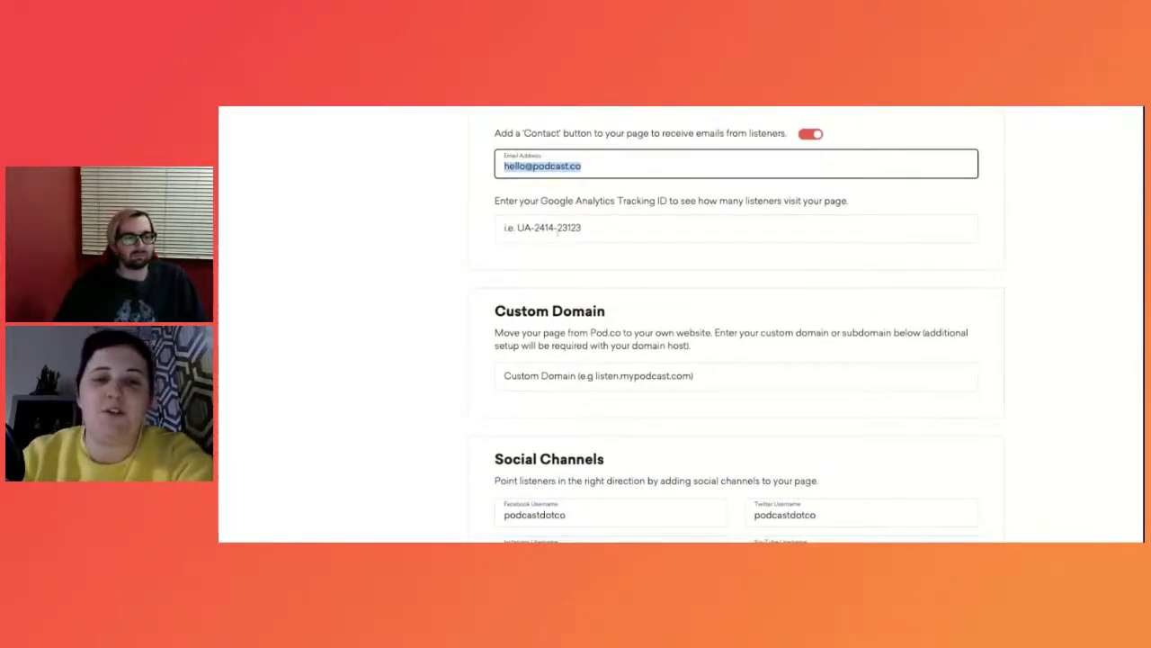
click(557, 230)
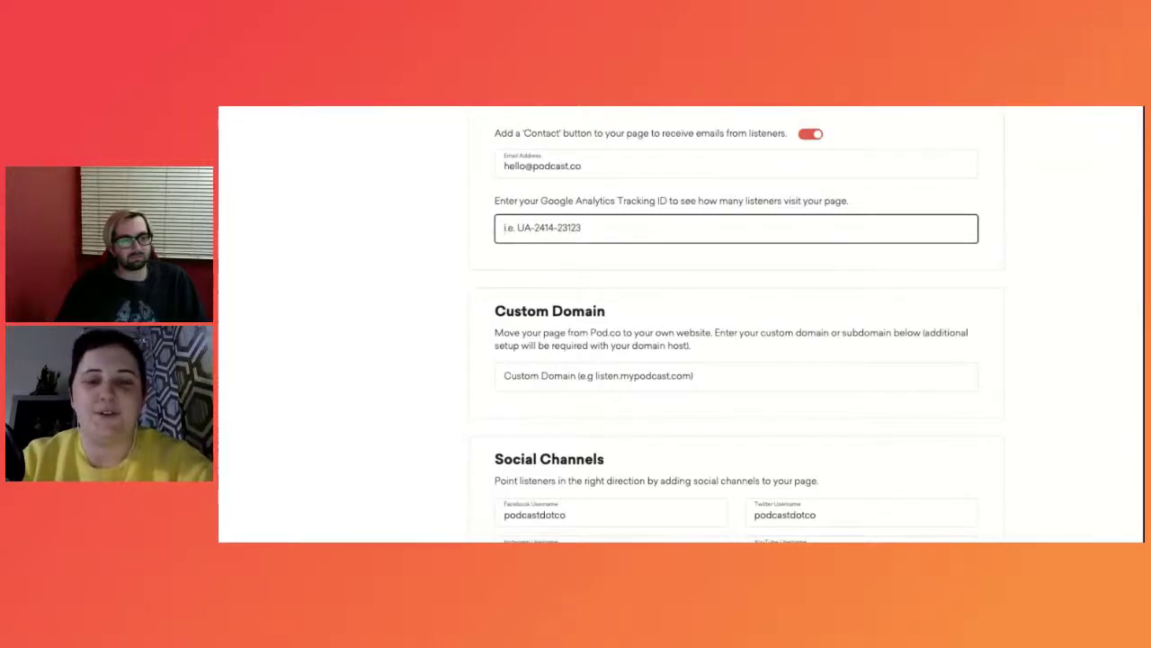
Step: Review the podcast page's social channel and donation link fields
scroll(462, 342, down, 4)
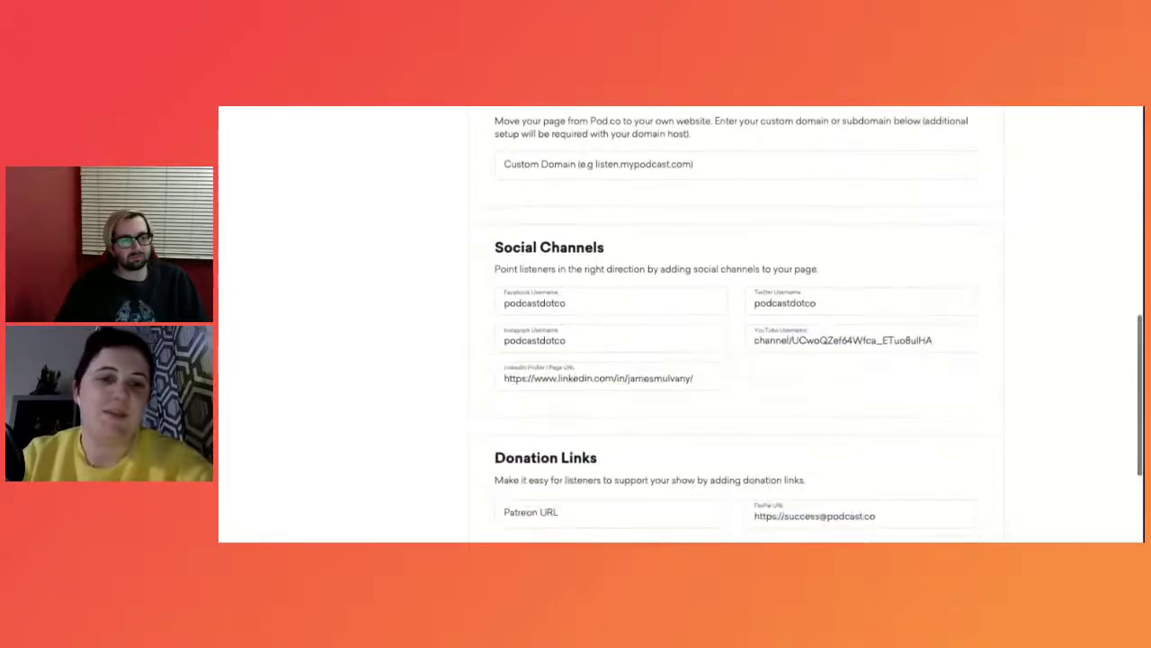
scroll(461, 342, up, 1)
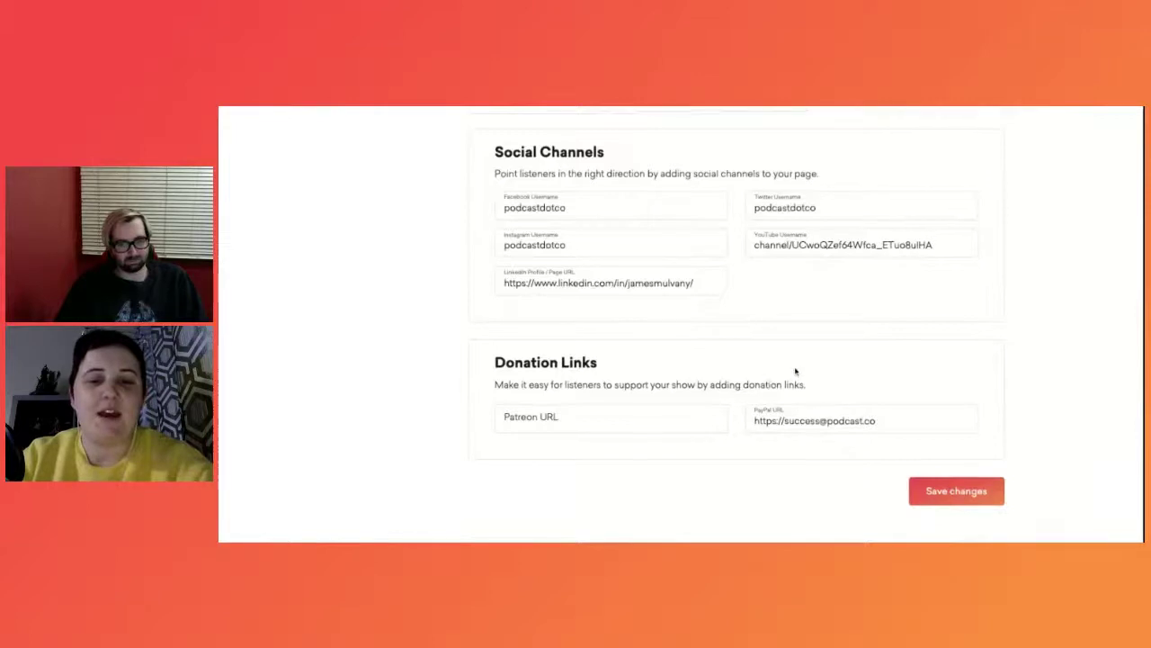
scroll(796, 372, down, 1)
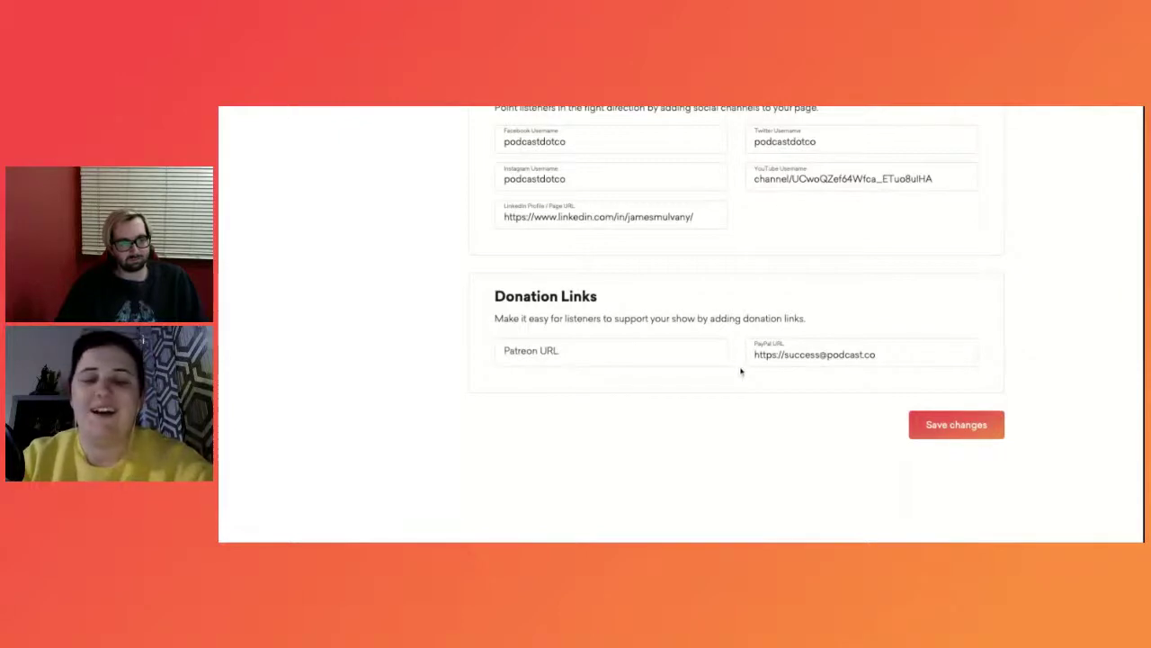
scroll(753, 427, up, 5)
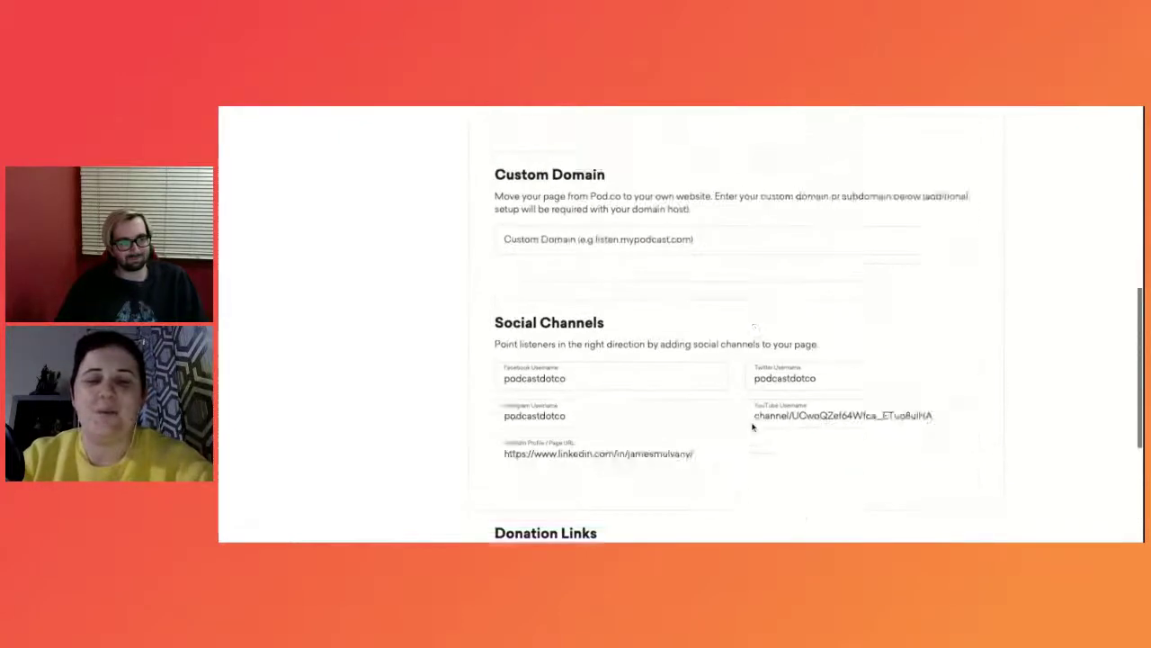
scroll(753, 427, up, 2)
Step: Open the podcast page's Design settings, look at the body text and accent color pickers, and set the font to Poppins
click(377, 336)
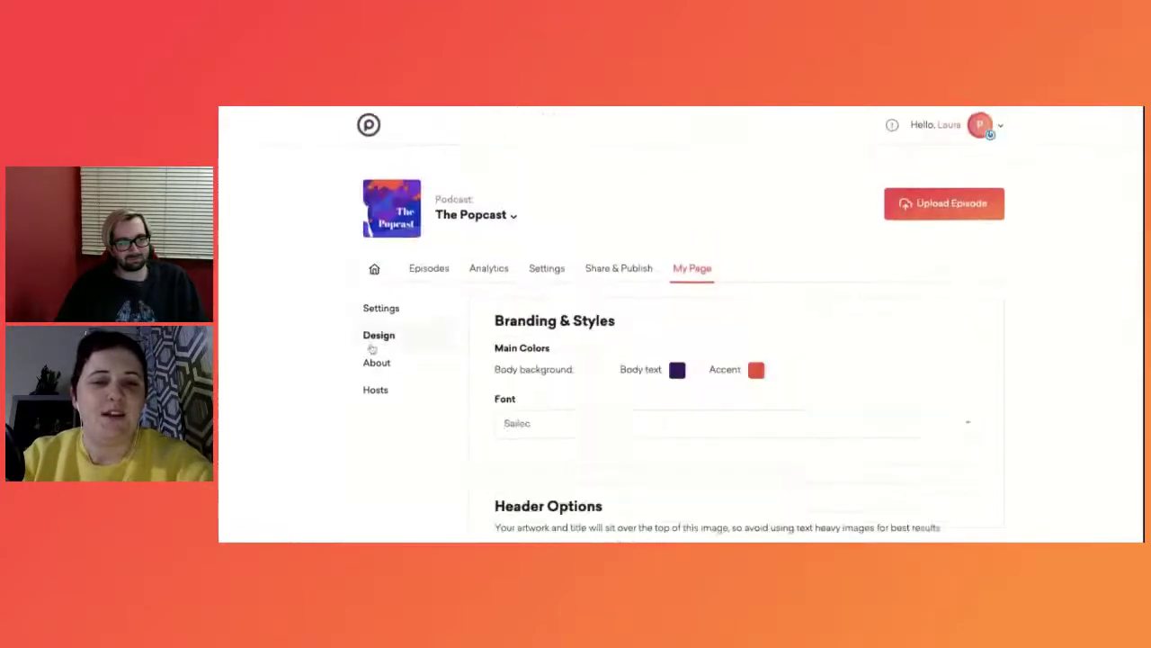
scroll(759, 333, down, 1)
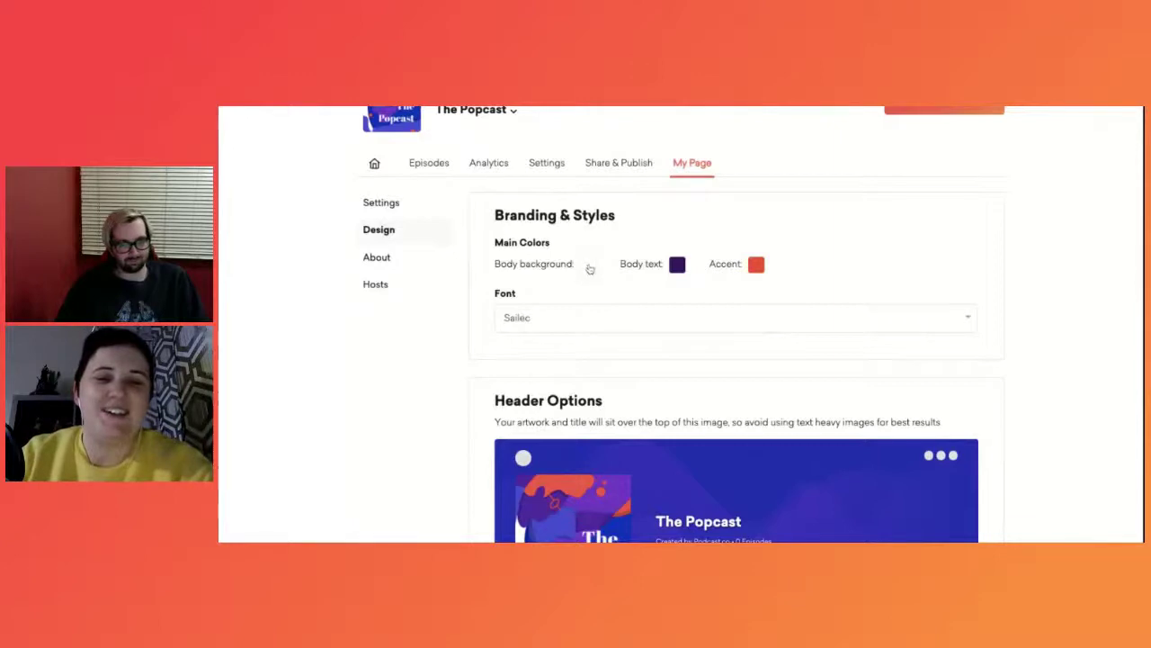
click(680, 269)
click(753, 268)
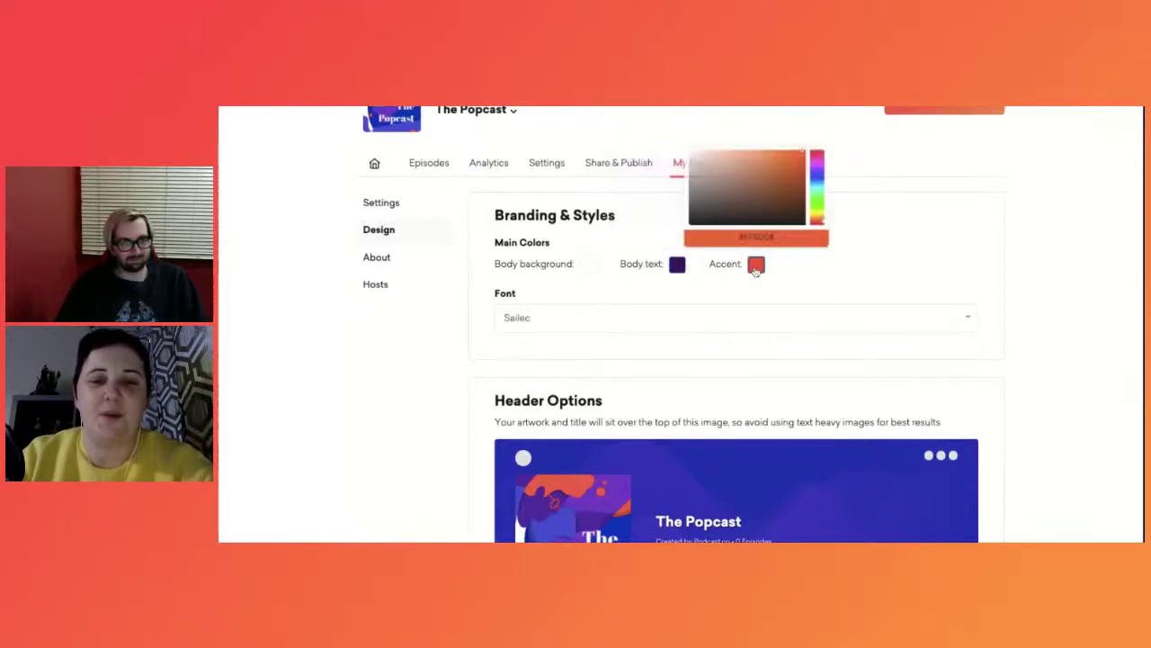
click(849, 272)
click(593, 319)
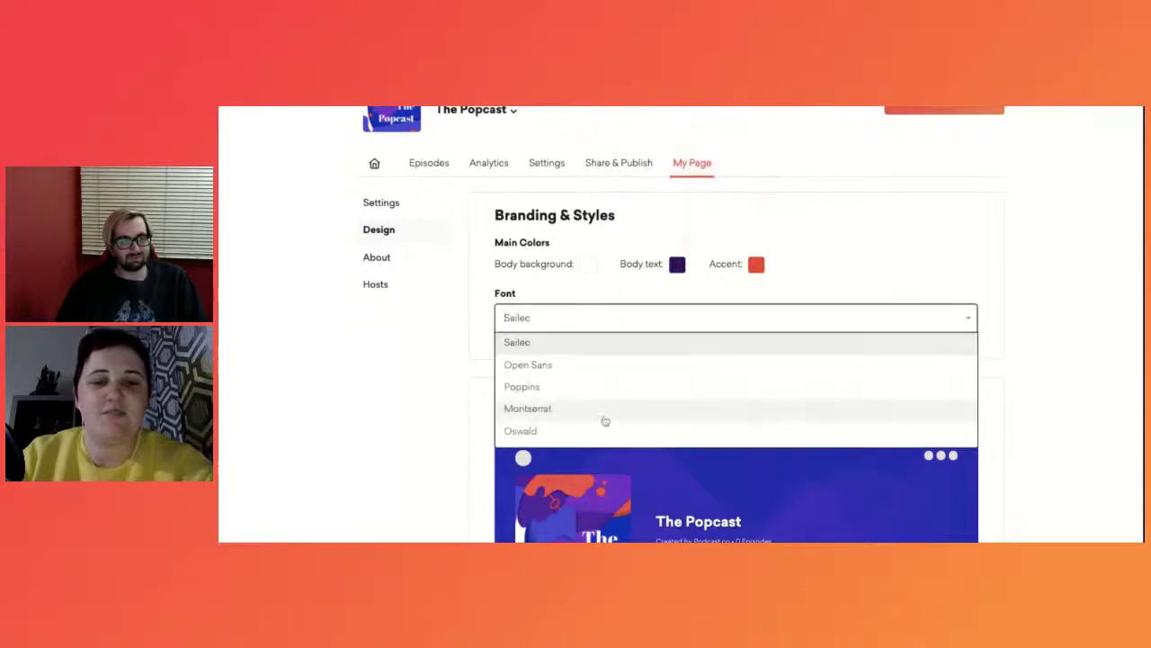
click(616, 389)
Step: Turn off the Show wave option in the page header's background and turn it back on
scroll(616, 393, down, 4)
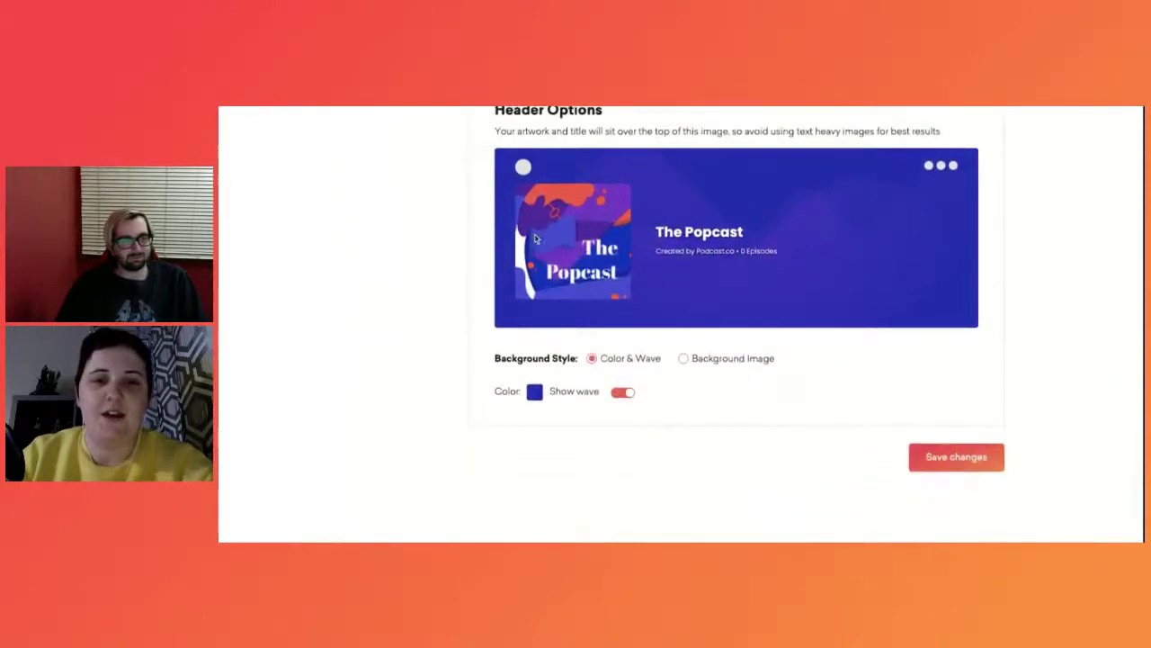
click(624, 393)
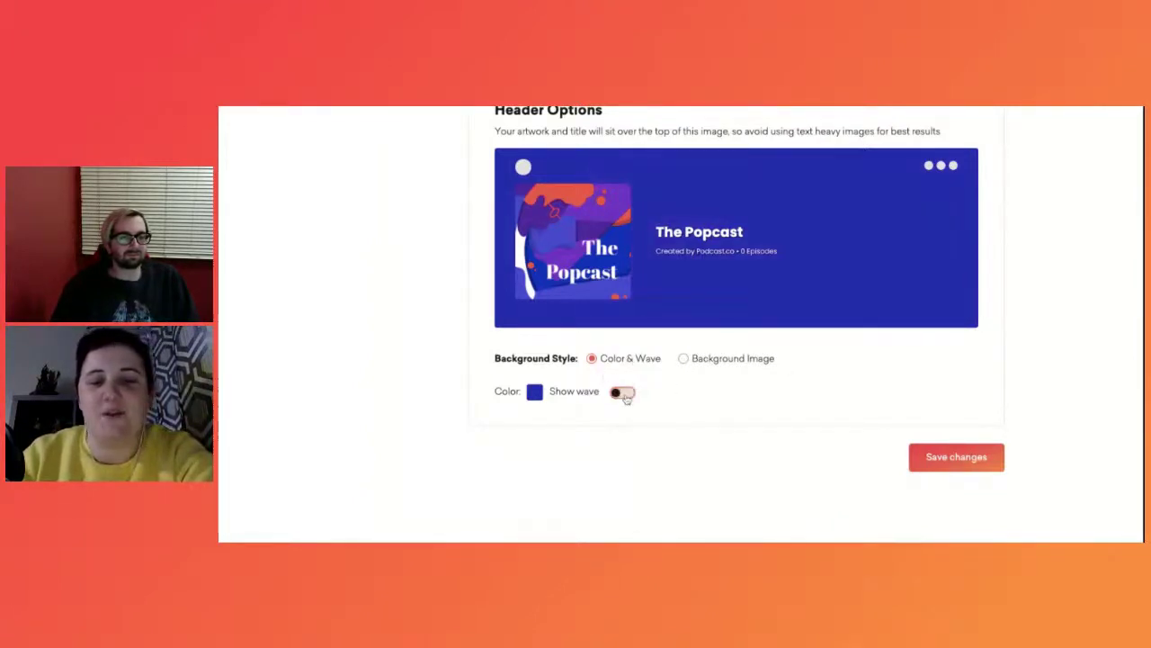
click(624, 392)
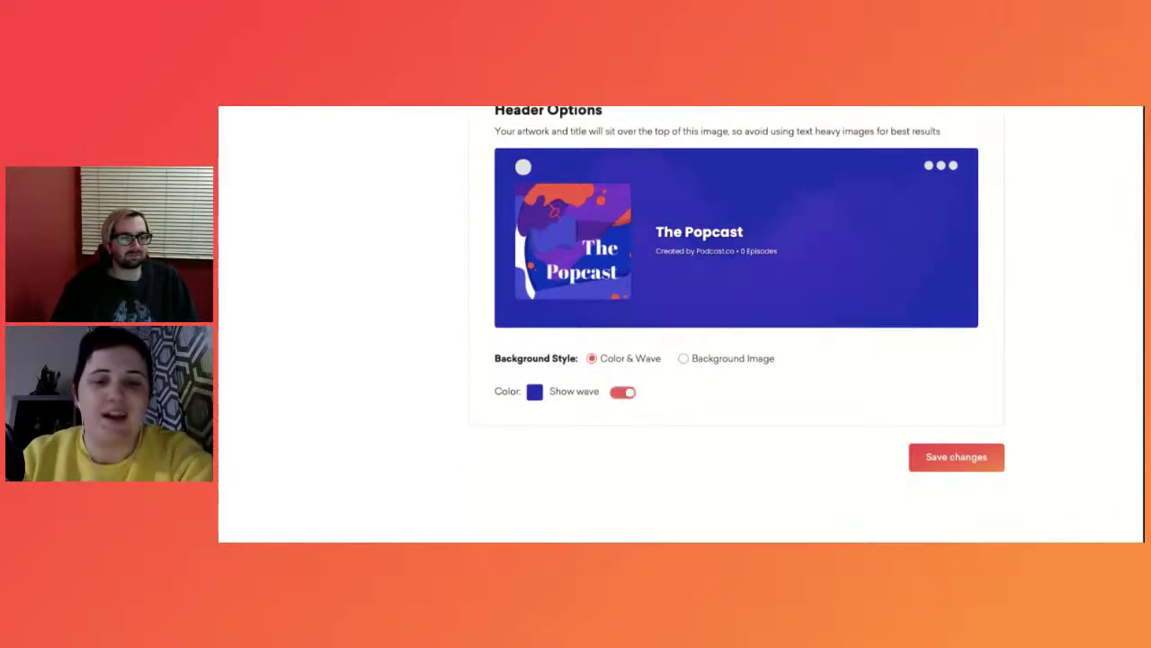
Step: Set the header's background style to Background Image and toggle Show header off and back on
click(683, 359)
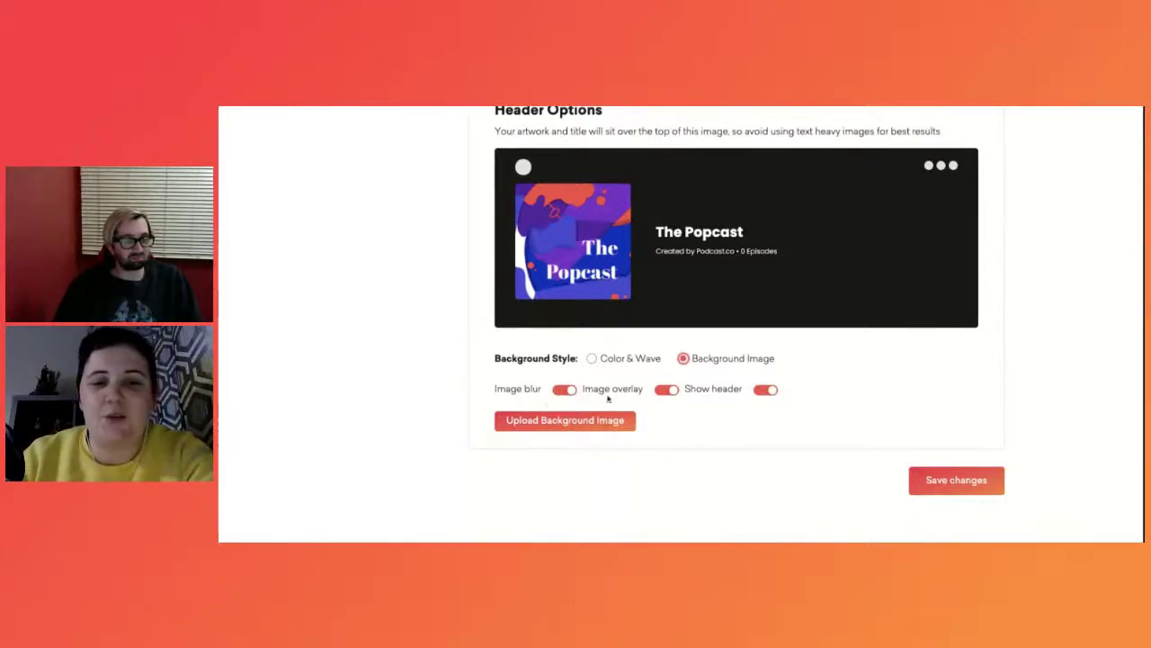
click(764, 389)
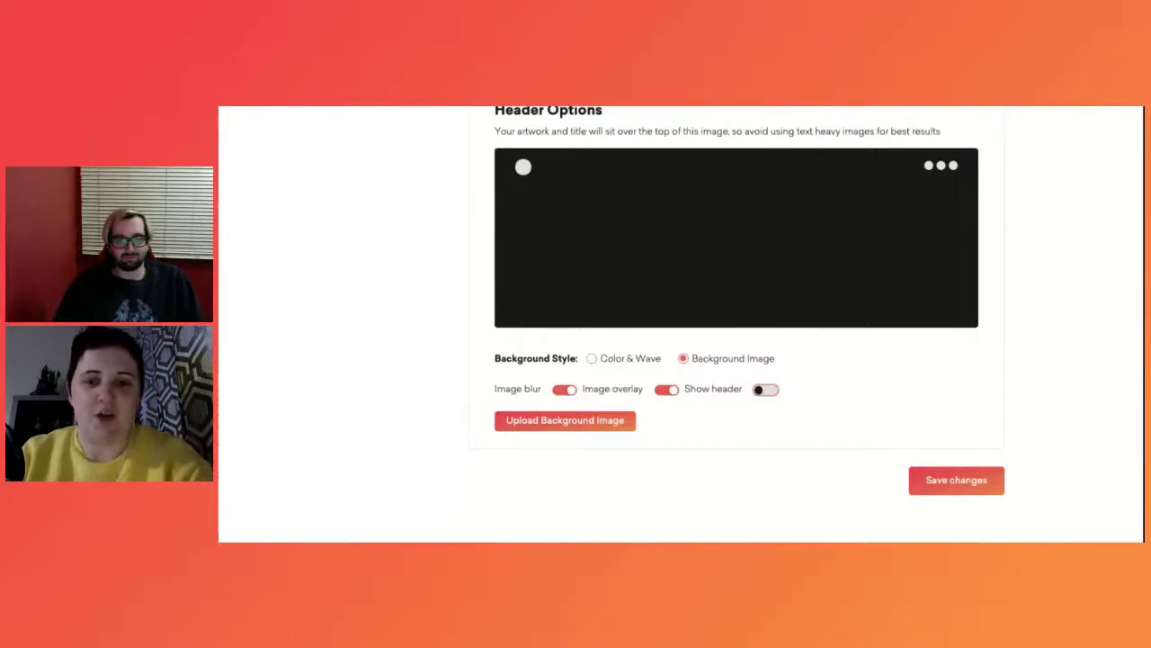
click(766, 390)
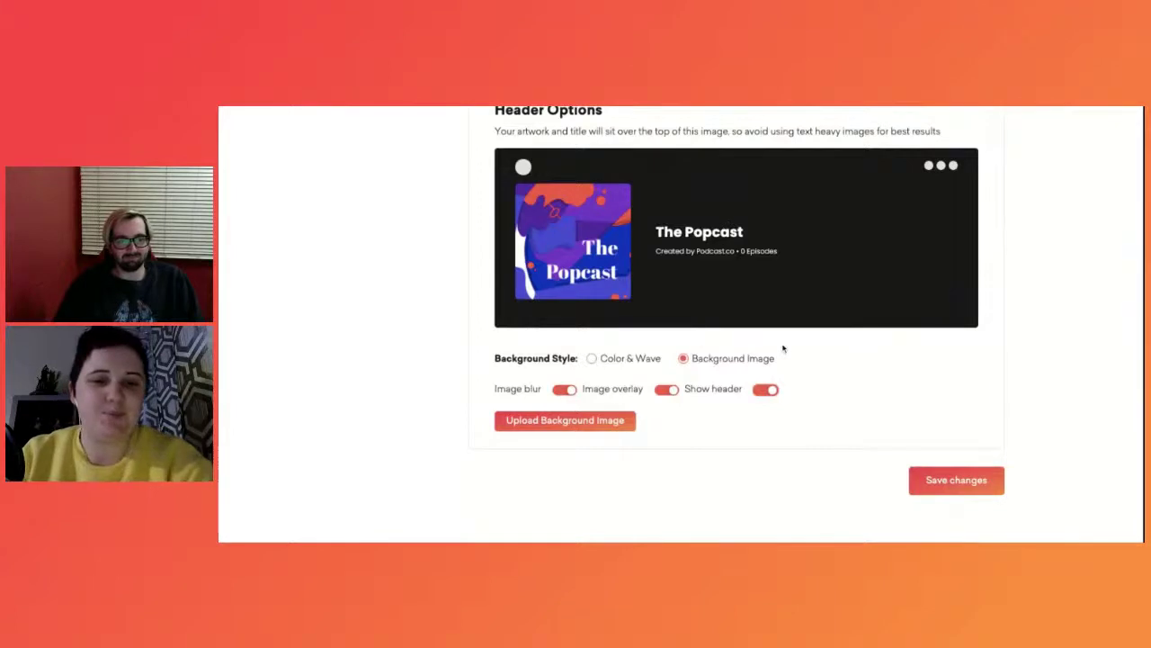
Step: Open the podcast page's About section and review its title and content editor
scroll(783, 347, up, 4)
click(370, 277)
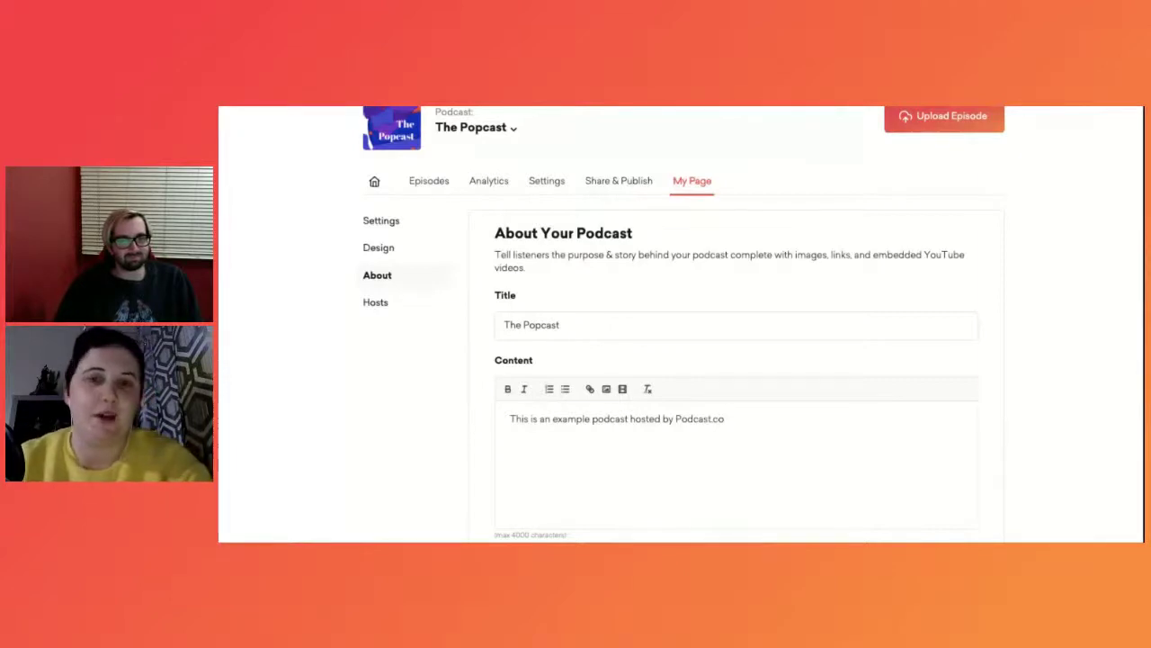
scroll(684, 324, down, 1)
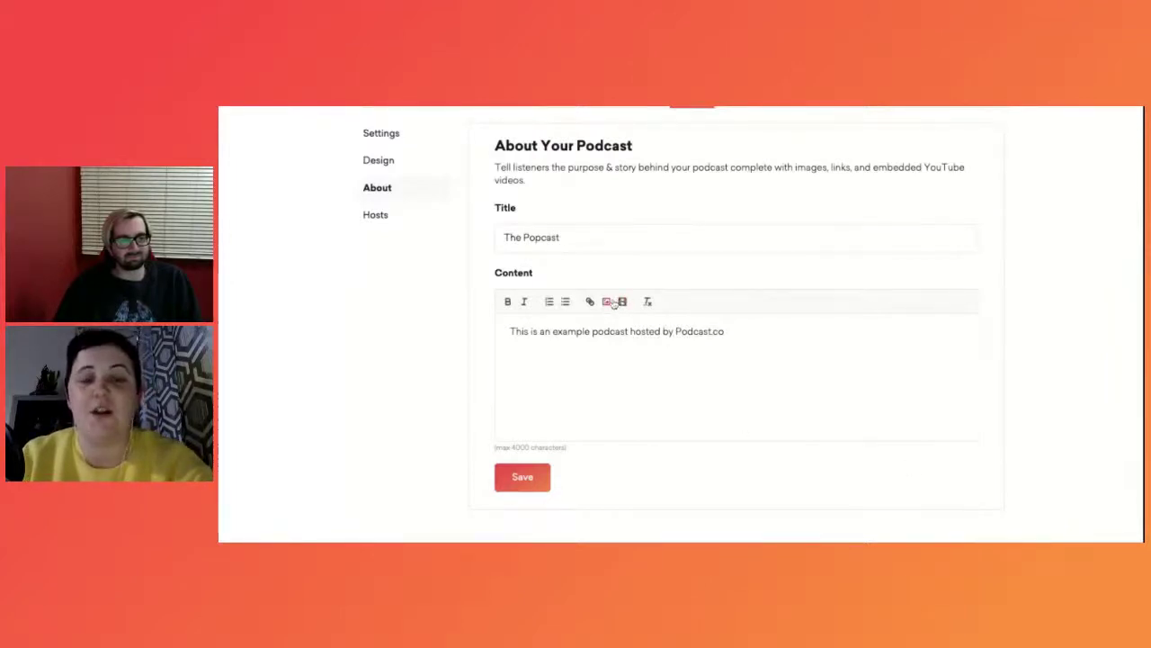
Step: Open the Hosts section and review the fields for adding a new host profile, closing the form without creating one
click(386, 214)
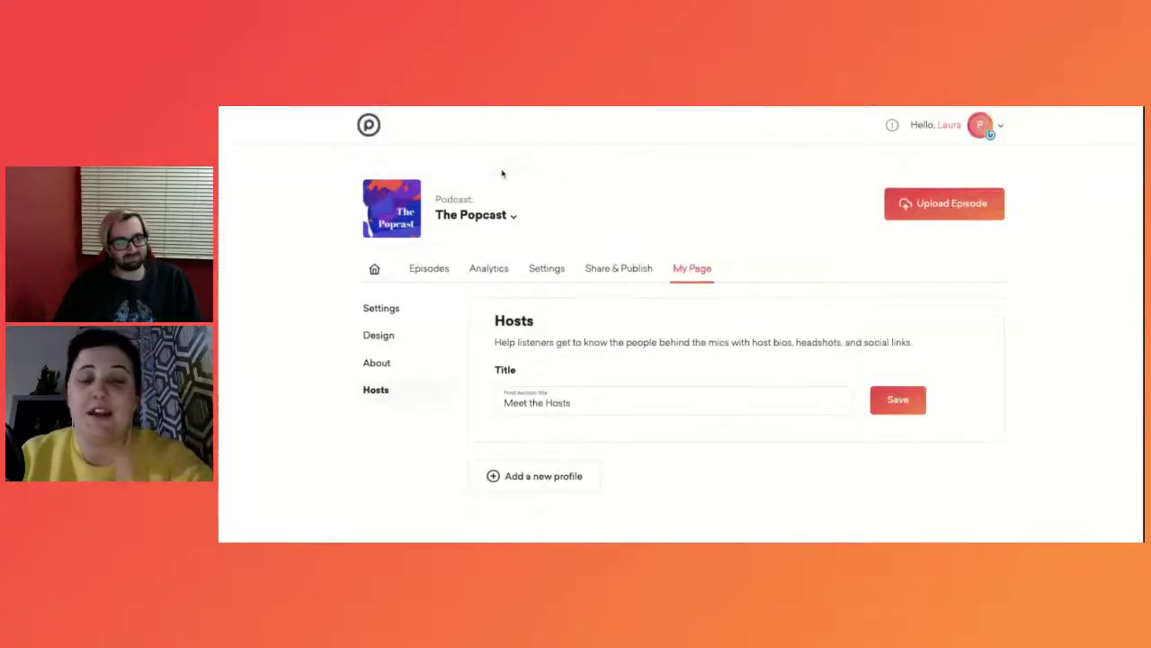
scroll(653, 183, down, 1)
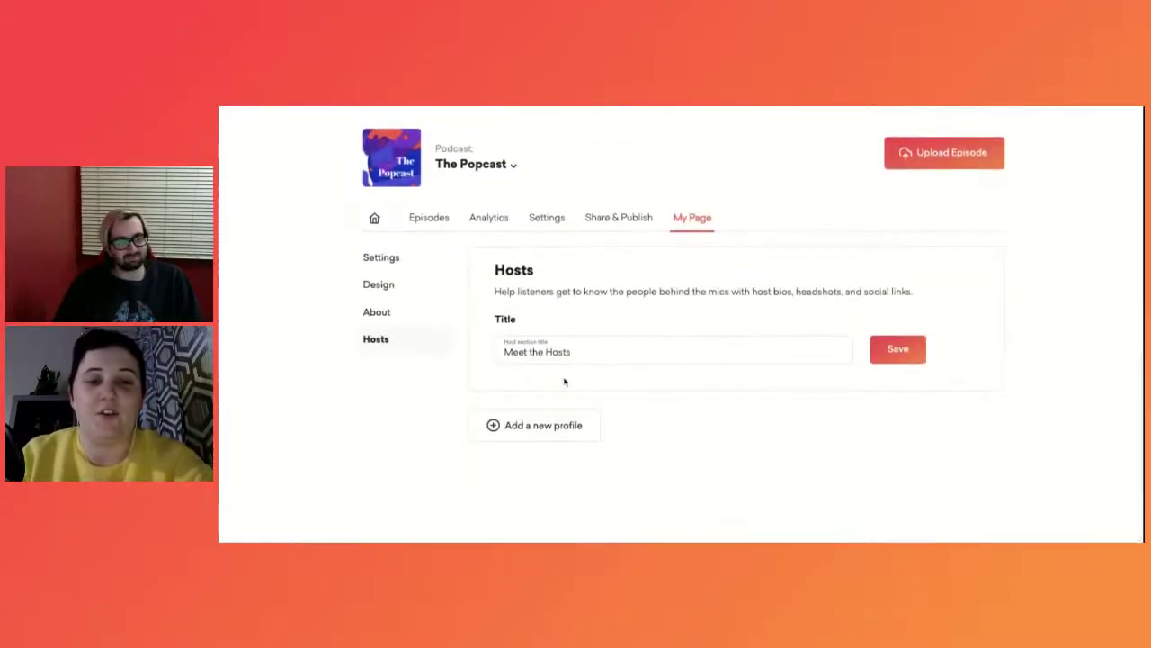
click(526, 427)
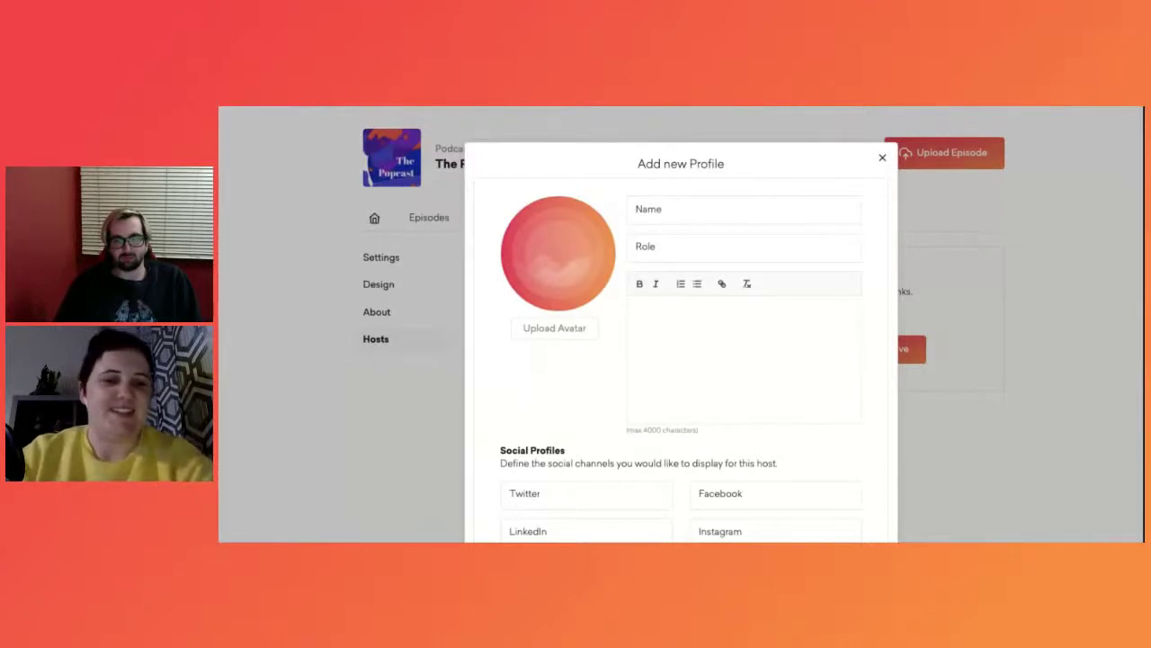
scroll(577, 396, down, 2)
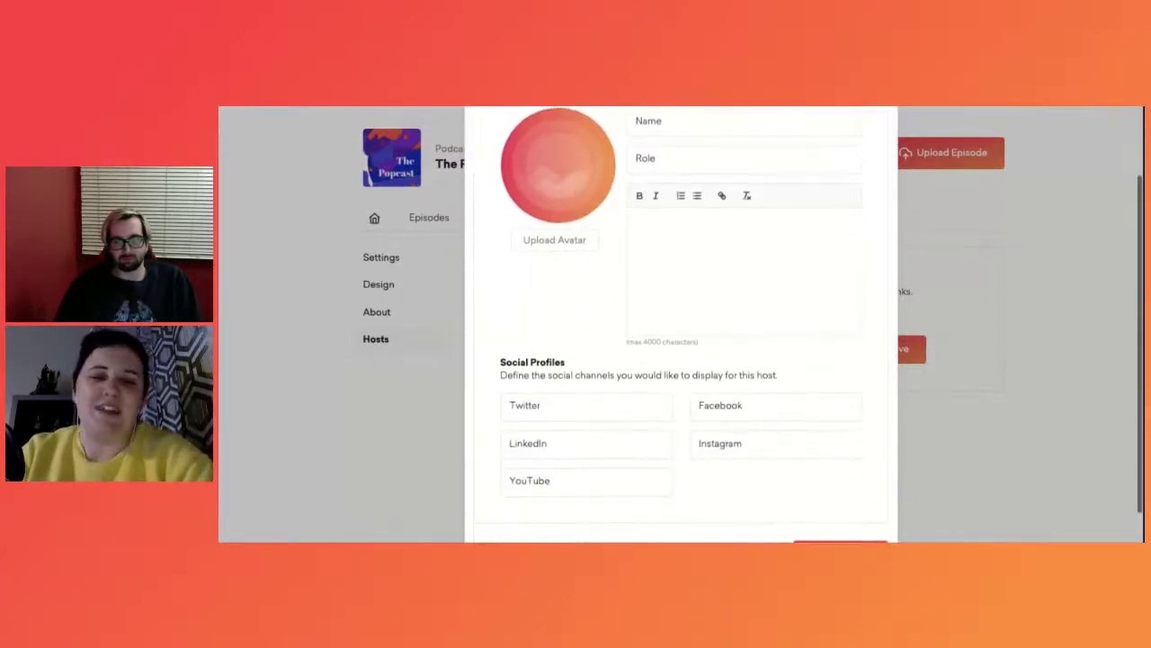
scroll(576, 396, down, 1)
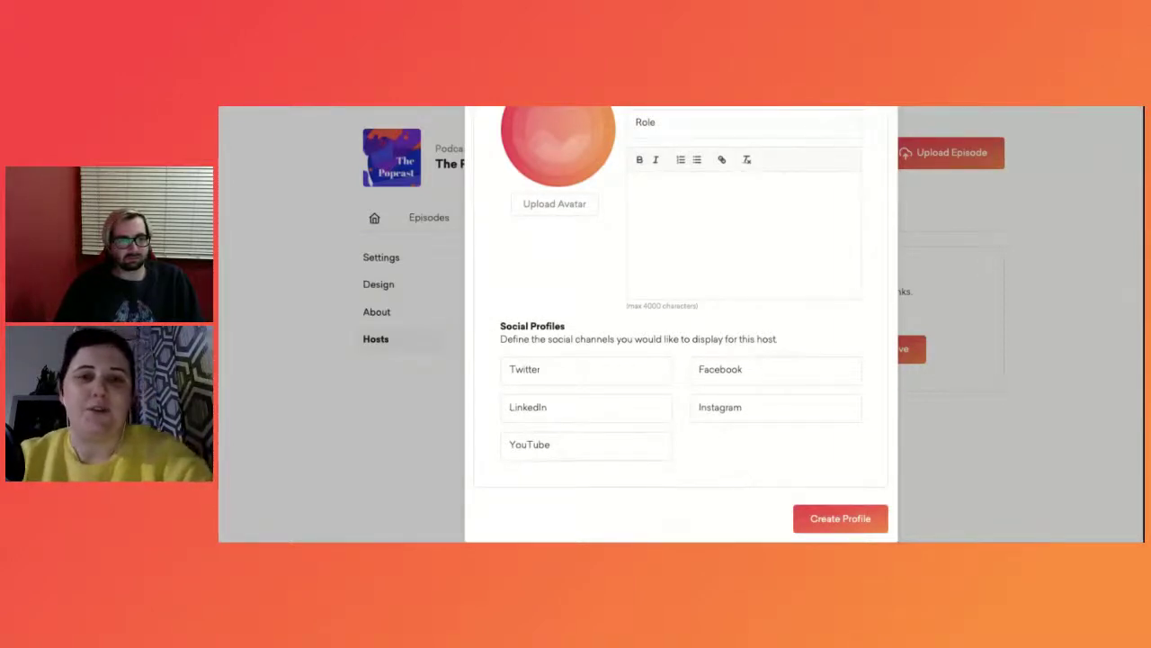
scroll(681, 360, up, 3)
click(881, 159)
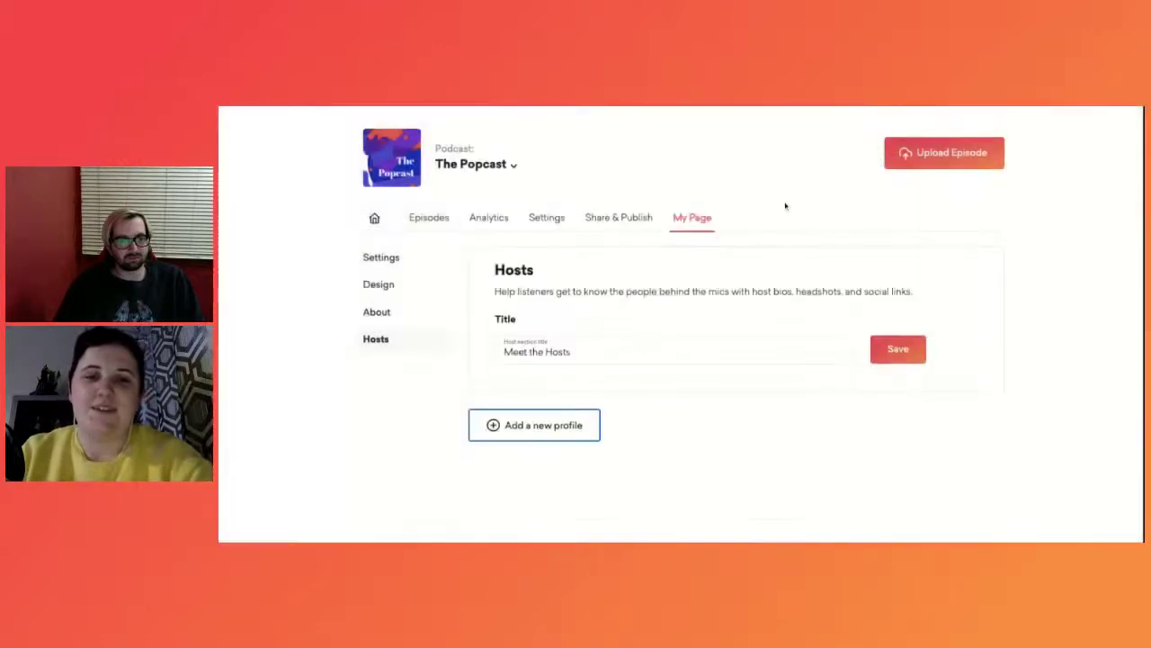
Step: View the published Meet The Podcasters page and examine its header and episode list
scroll(684, 175, up, 1)
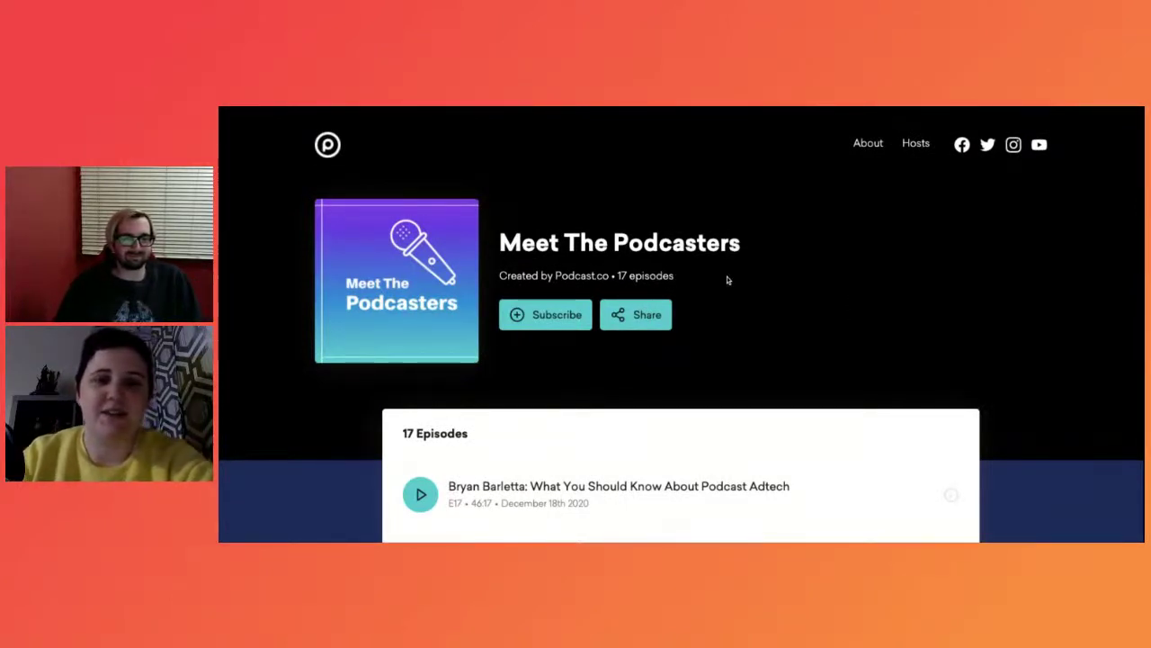
scroll(681, 324, down, 1)
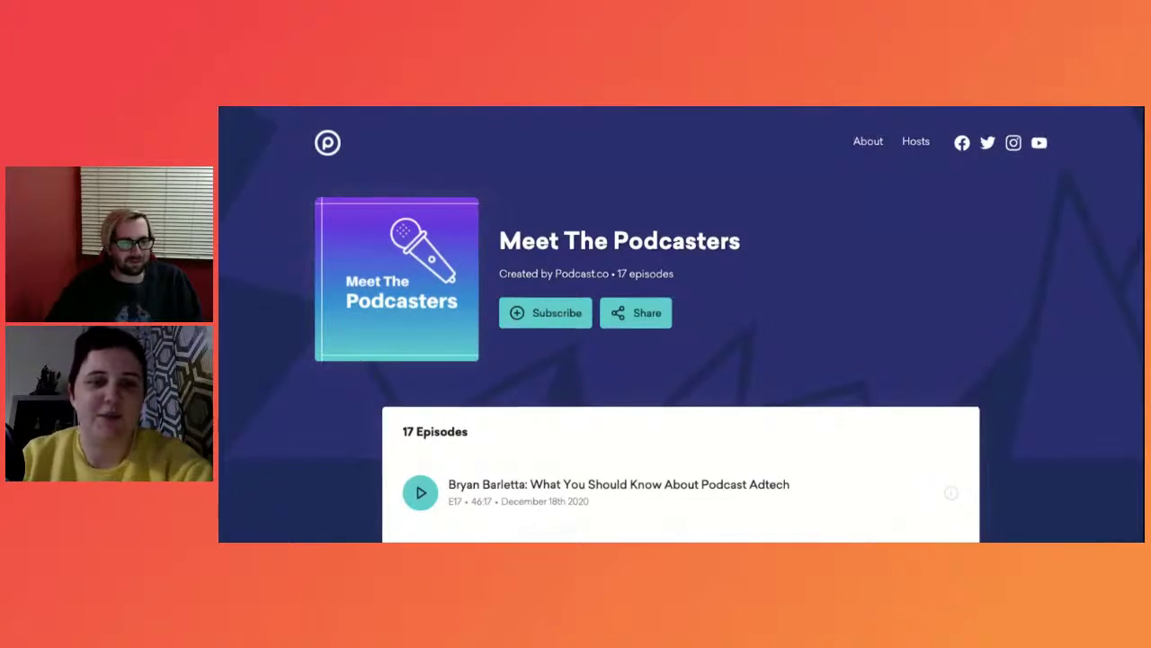
scroll(681, 324, up, 1)
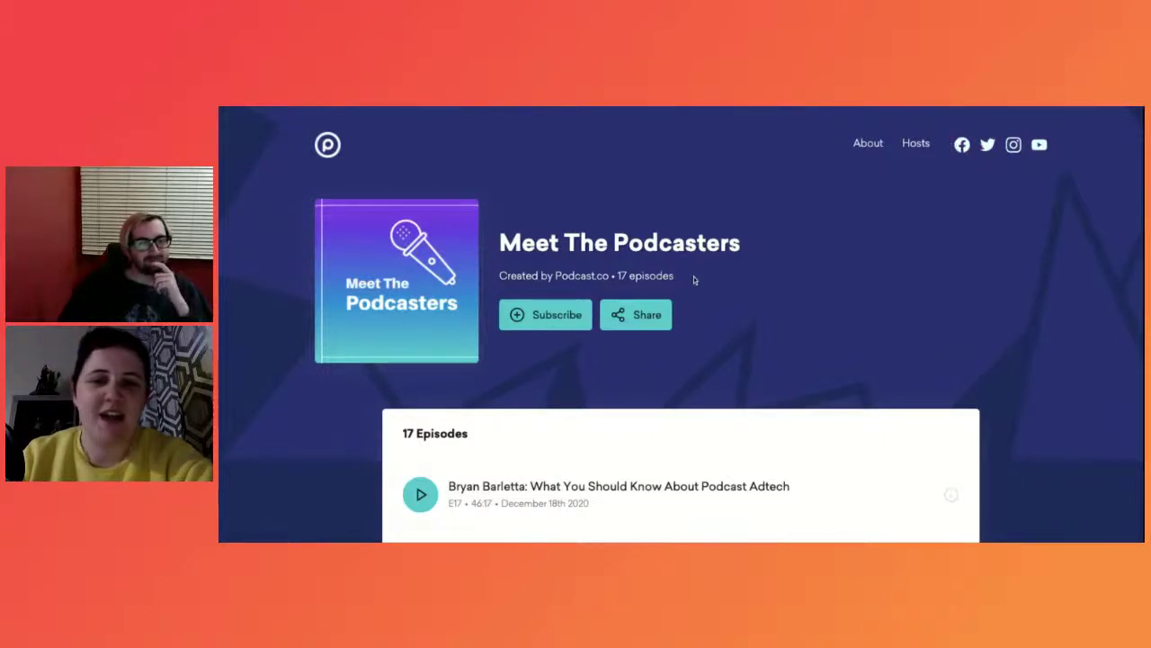
Step: View the Subscribe & Listen options for Meet The Podcasters, copy the RSS feed link and close the dialog
click(517, 315)
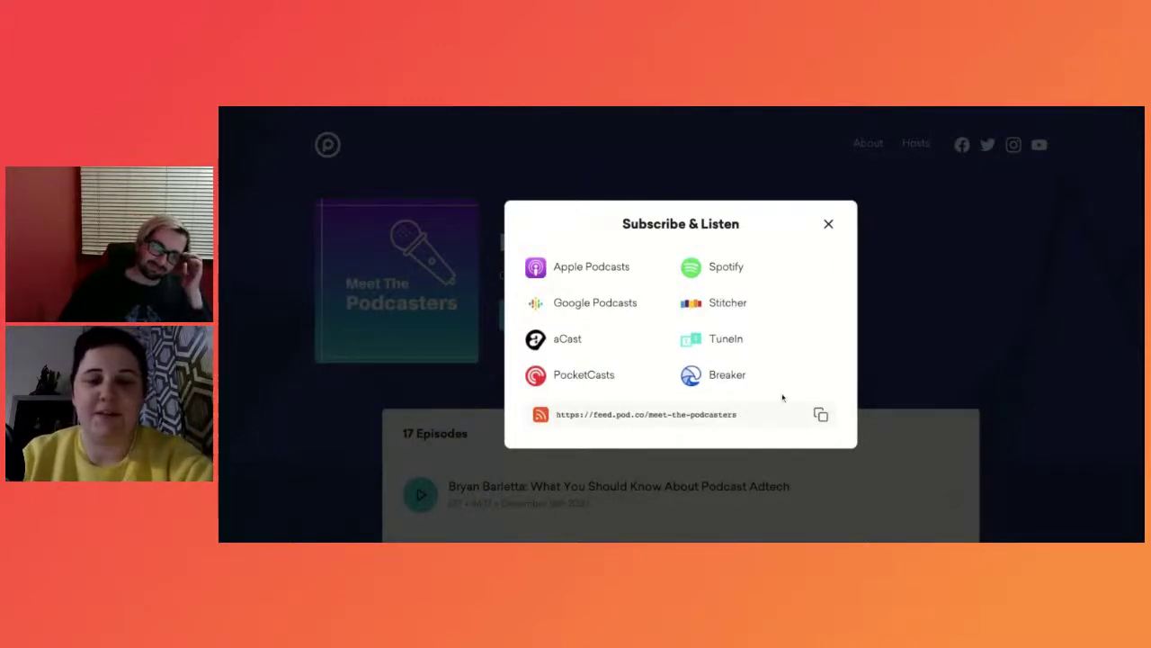
click(820, 414)
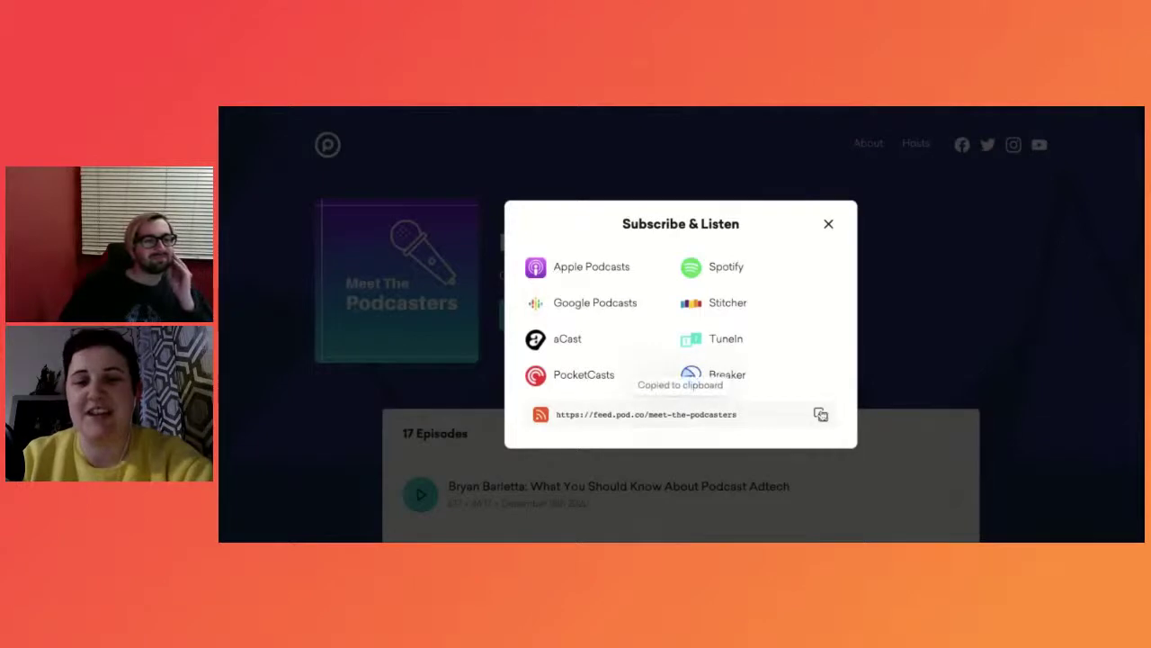
click(829, 224)
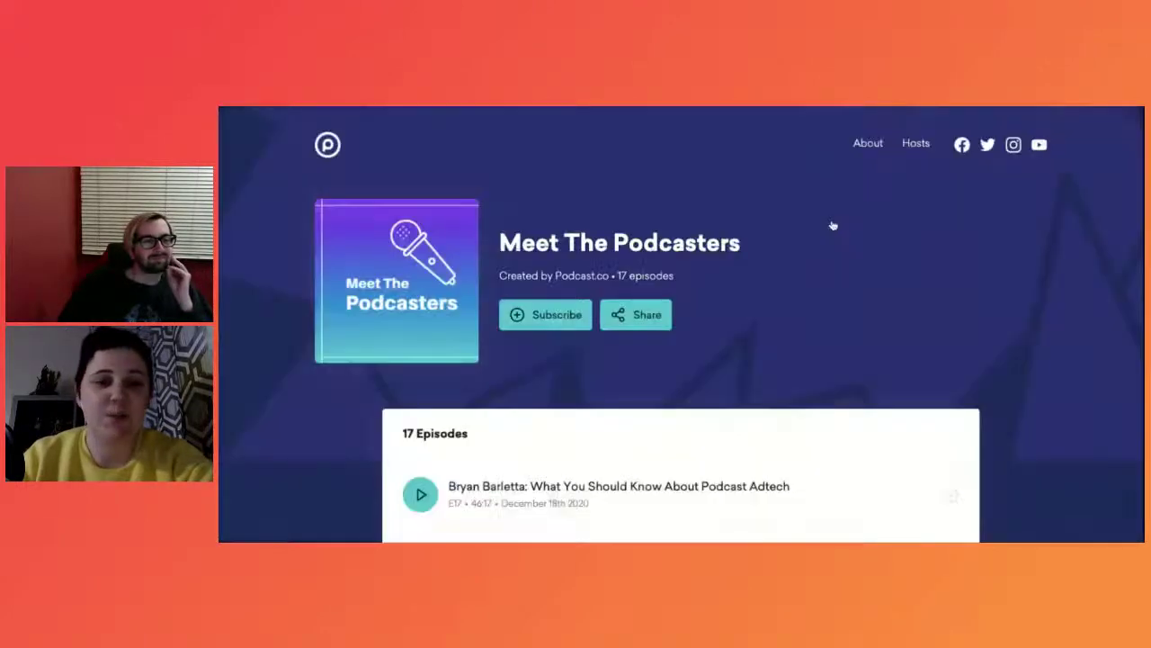
Step: View the Share options for Meet The Podcasters, copy the podcast page link and close the dialog
click(620, 321)
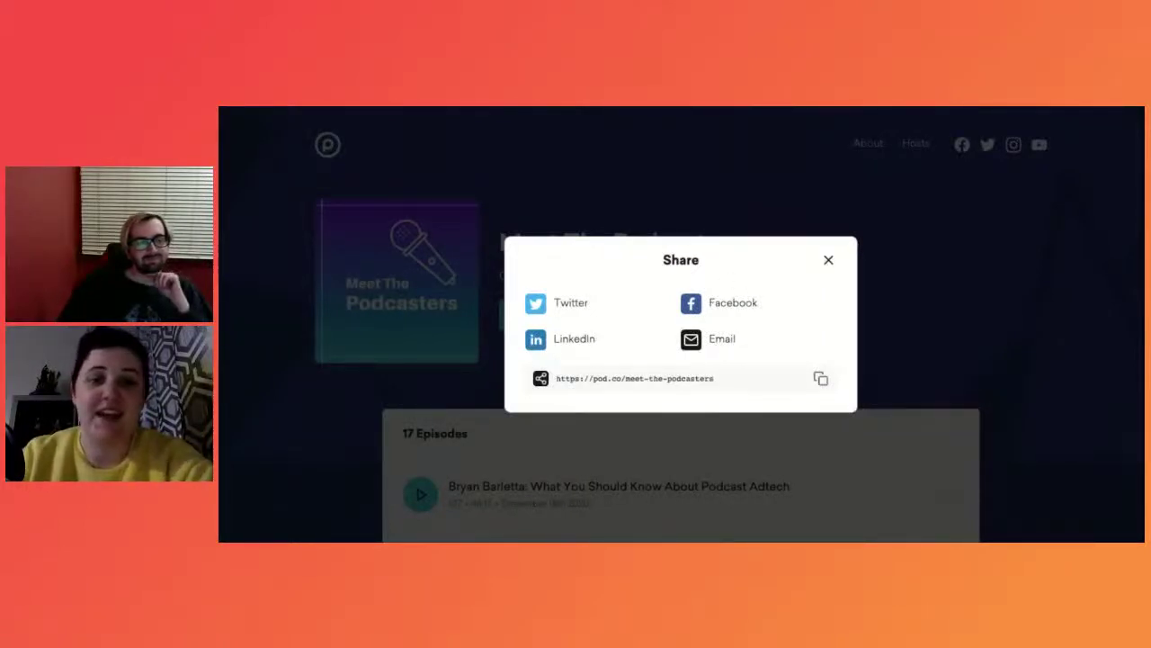
click(679, 383)
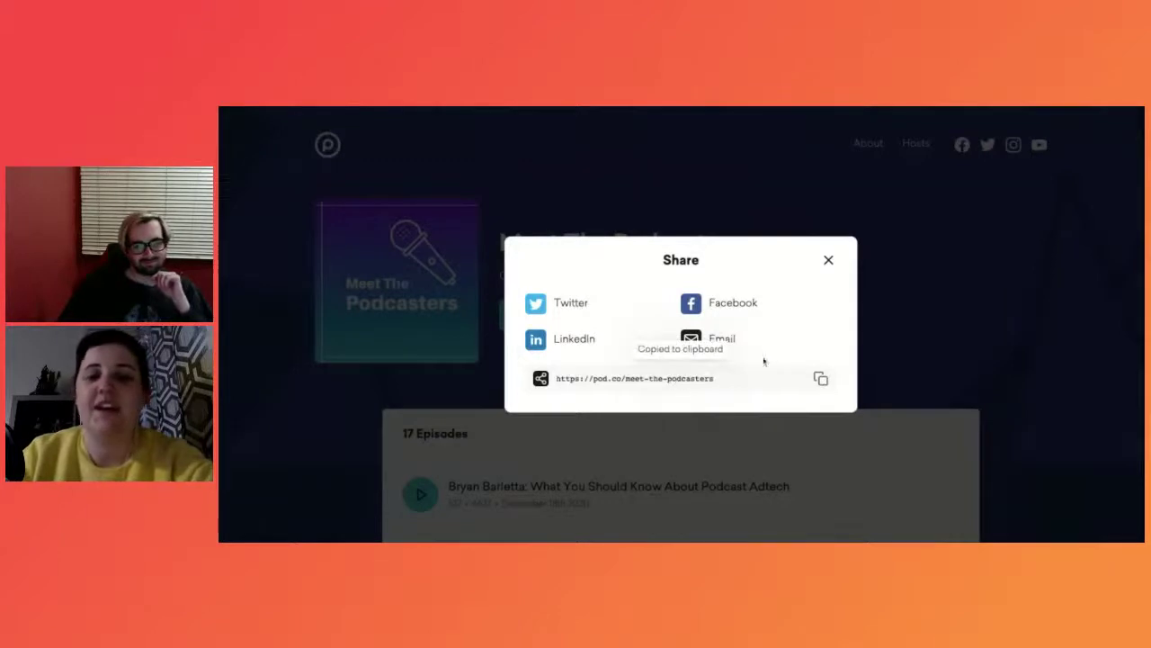
click(828, 262)
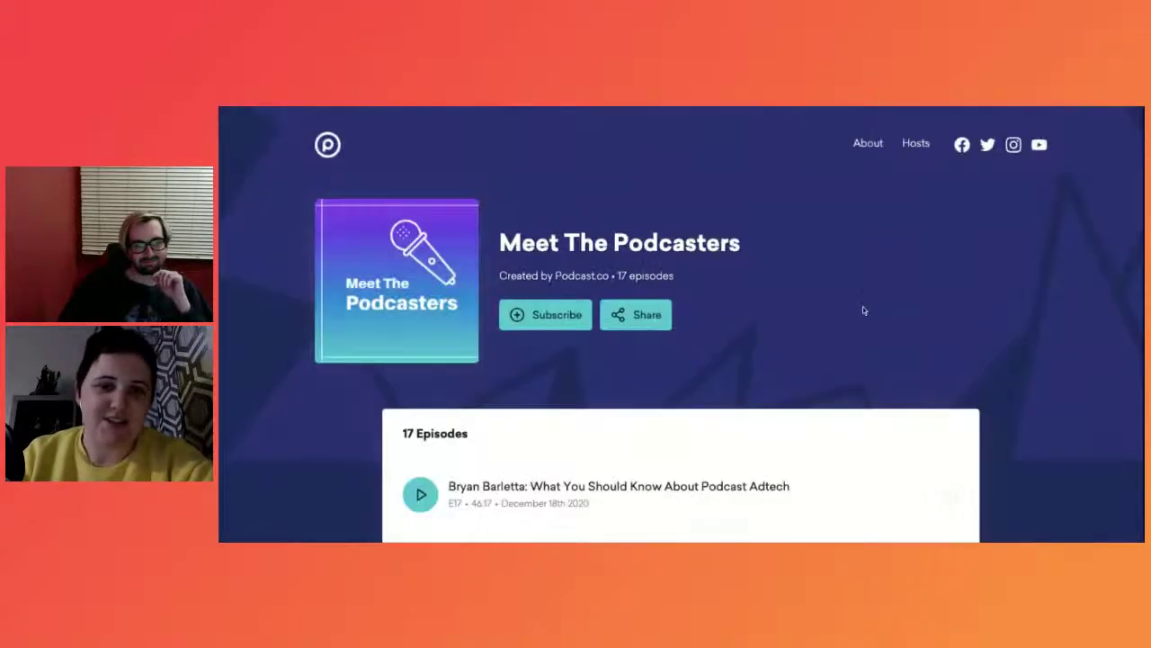
Step: Open the details page of episode E17, What You Should Know About Podcast Adtech, review its show notes and return to the podcast page
scroll(863, 307, down, 5)
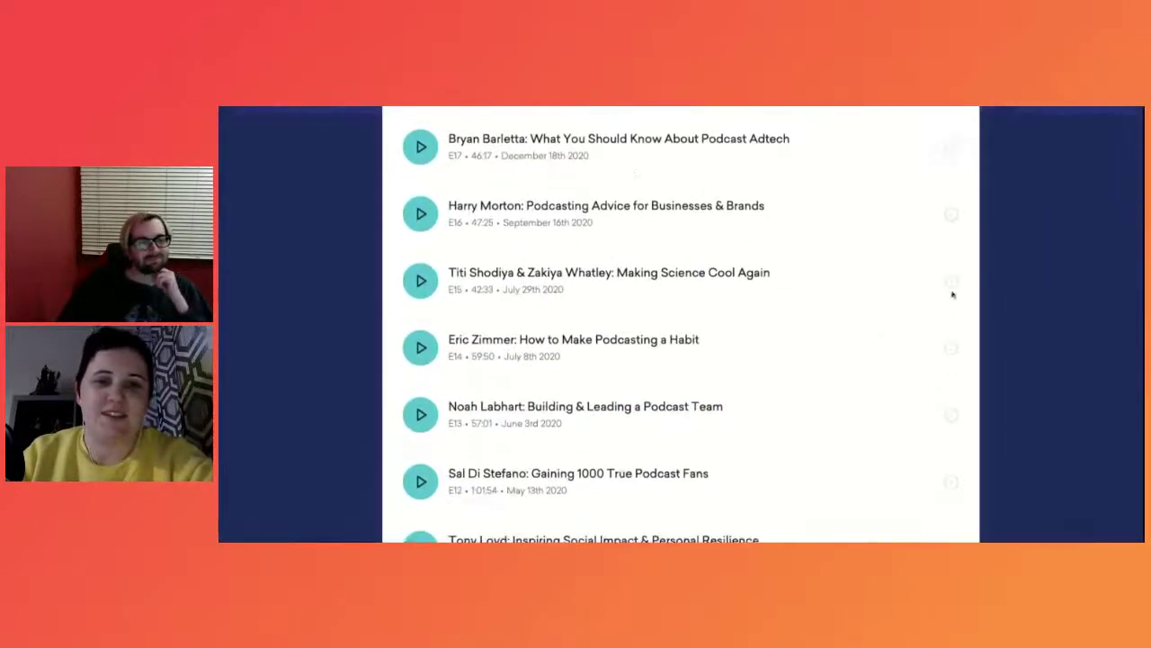
click(954, 149)
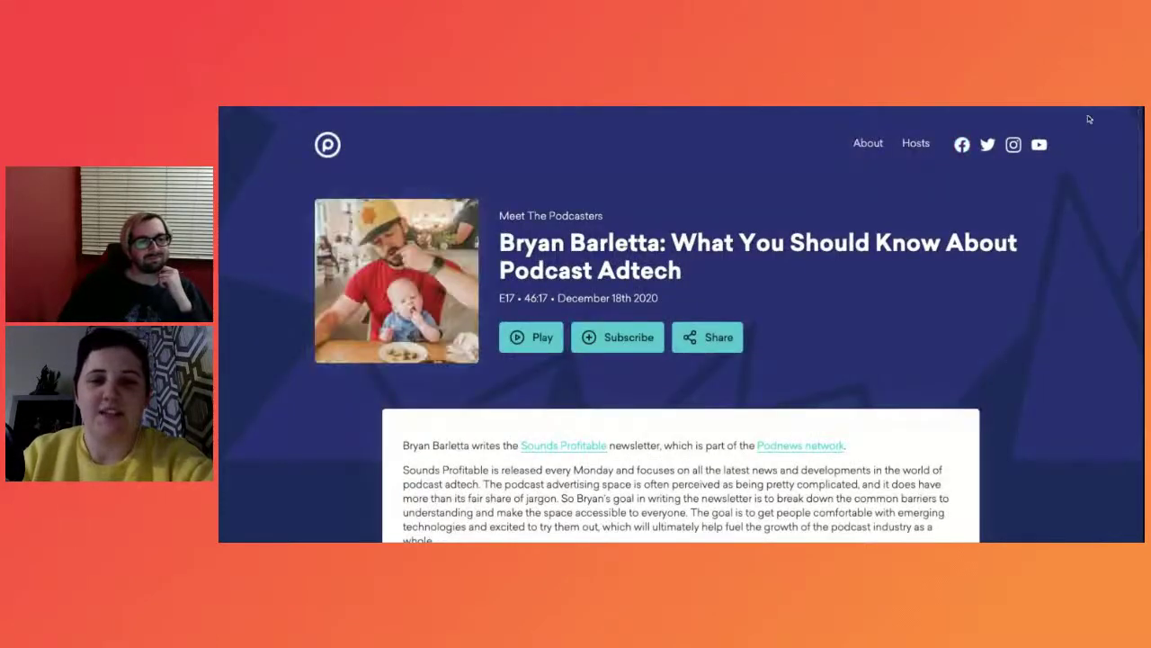
scroll(1082, 309, down, 3)
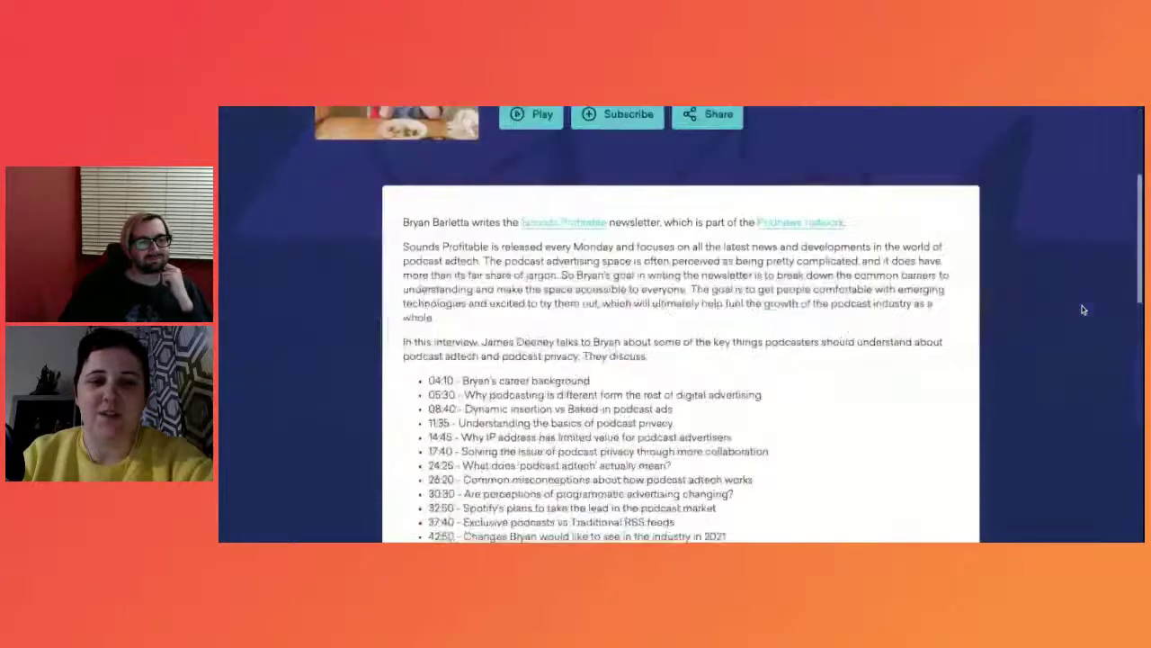
scroll(1083, 309, down, 2)
scroll(1083, 310, up, 3)
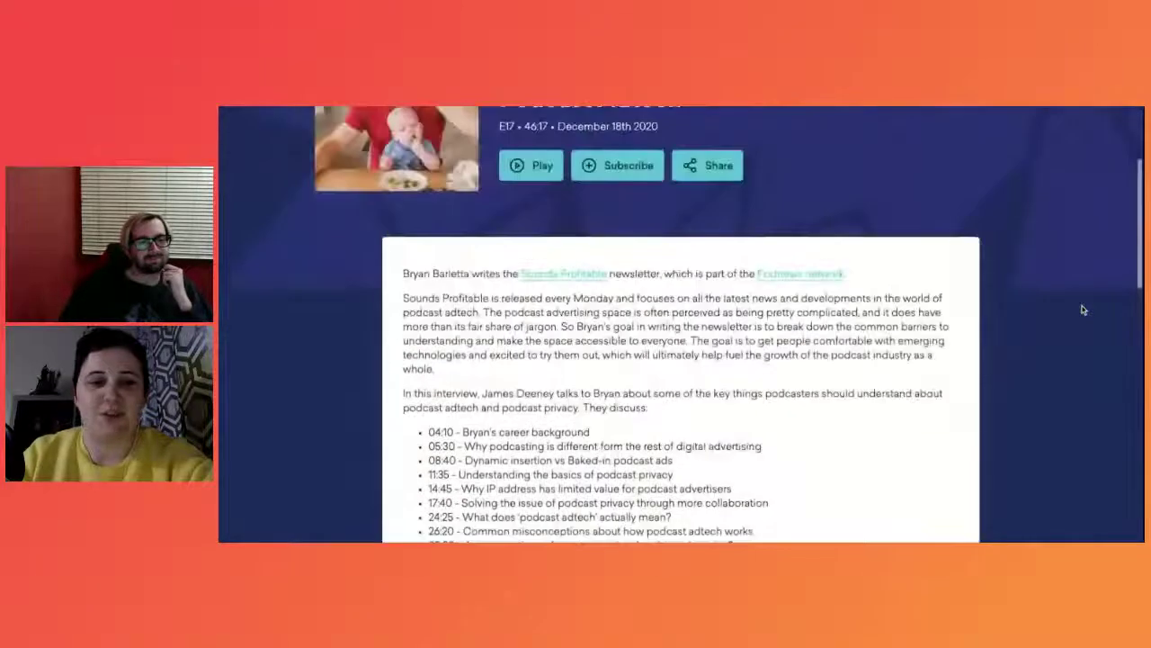
click(273, 109)
Step: Examine the podcast description, host profile and footer links of Meet The Podcasters, returning to the page header
scroll(589, 260, down, 6)
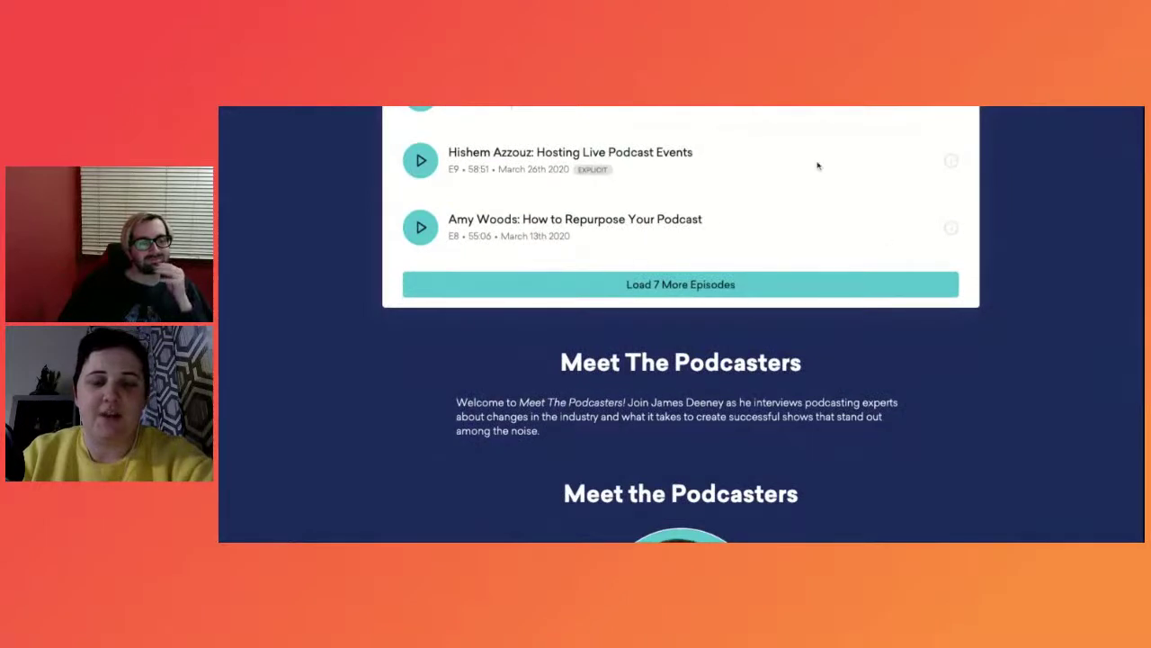
scroll(958, 343, down, 2)
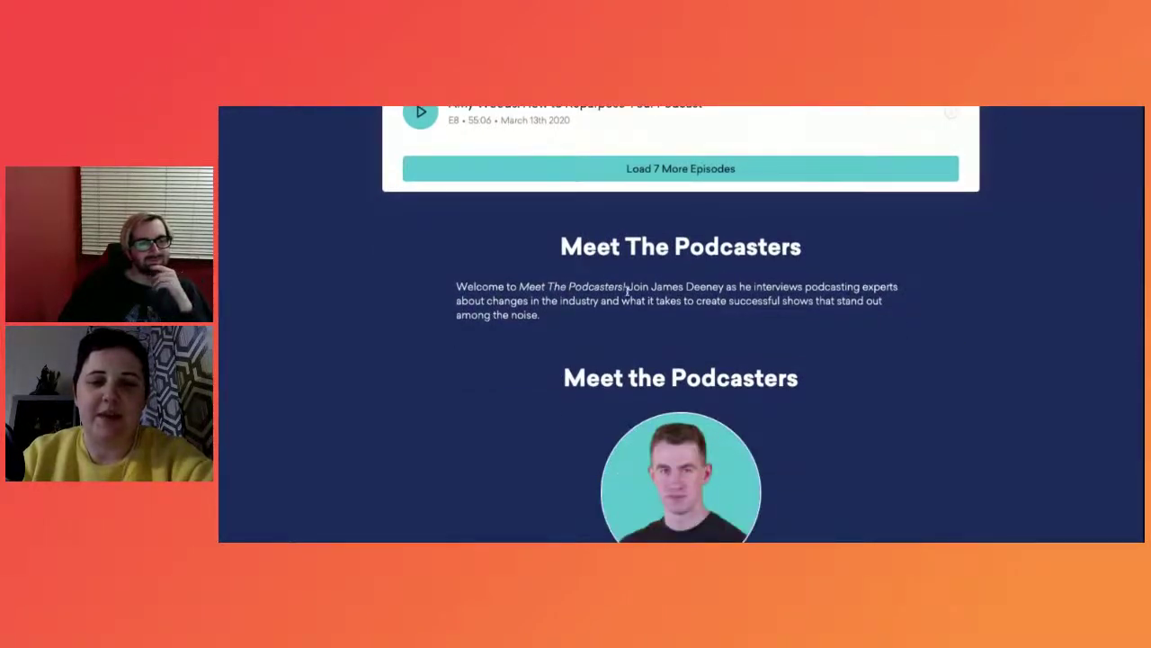
scroll(763, 286, down, 5)
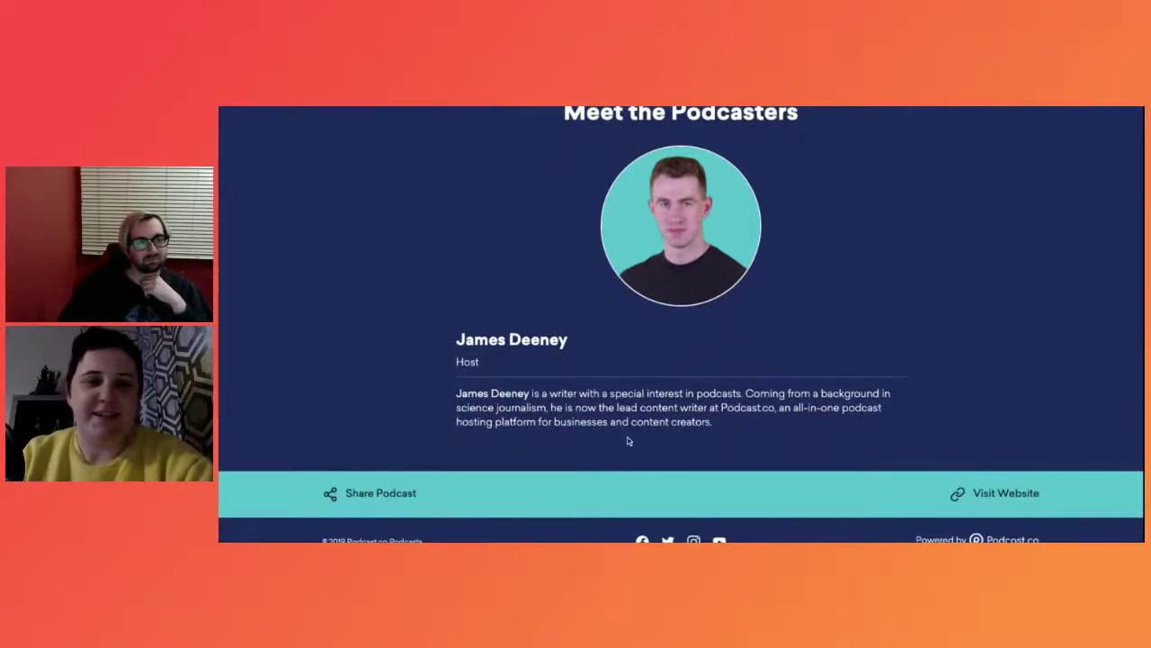
scroll(628, 440, down, 2)
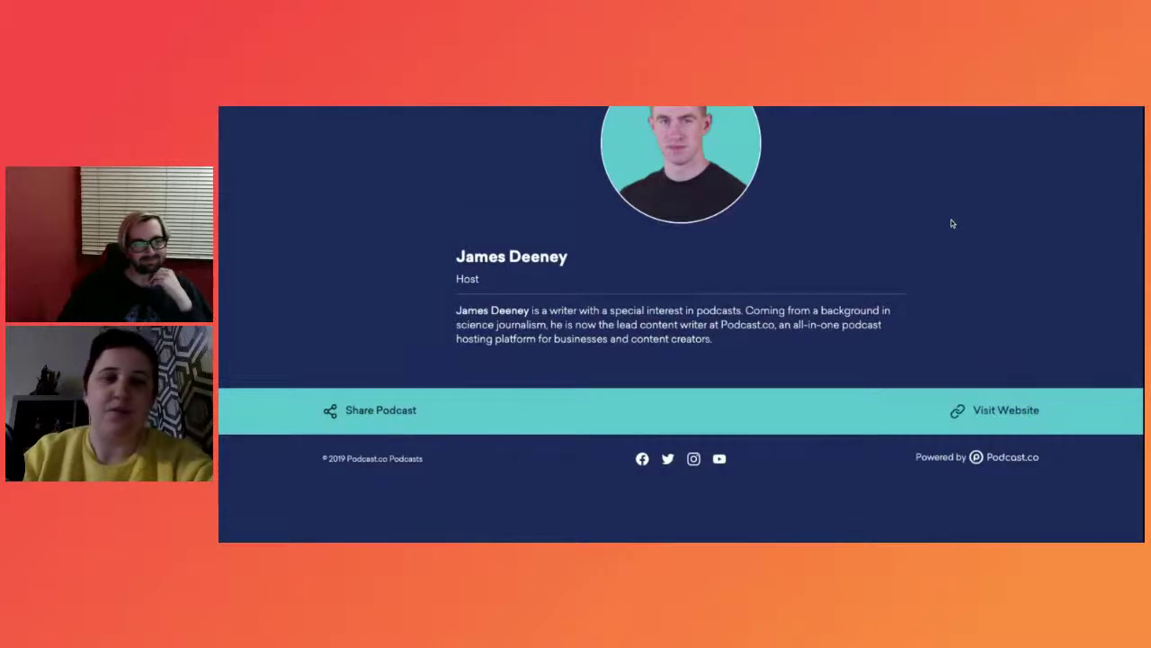
scroll(952, 223, up, 20)
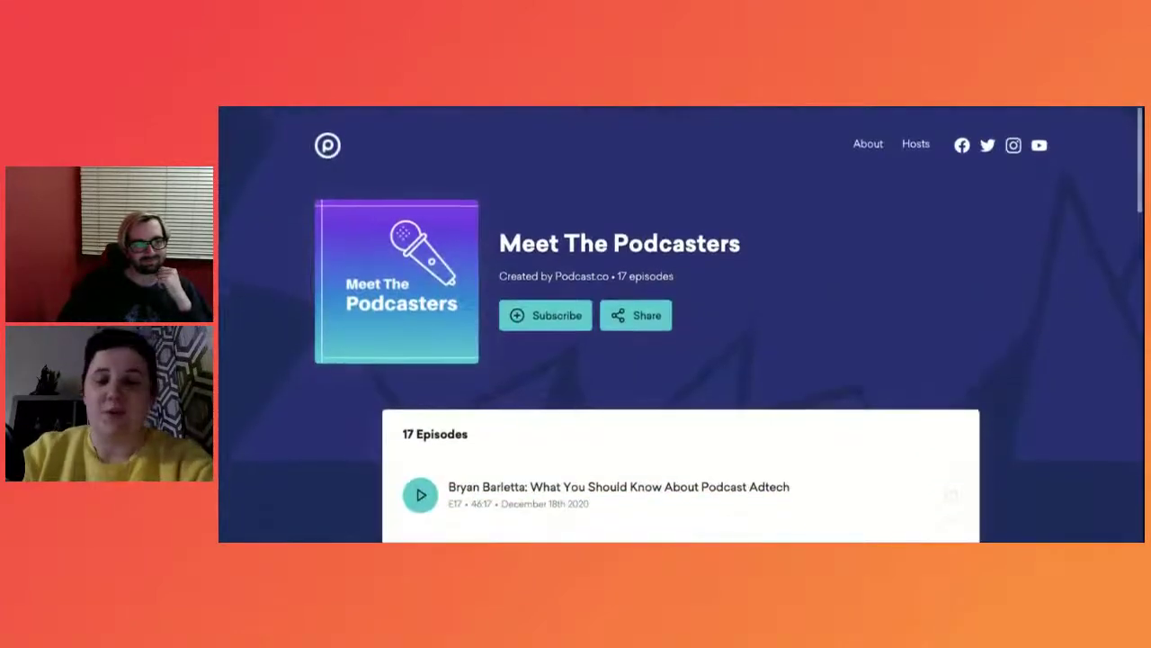